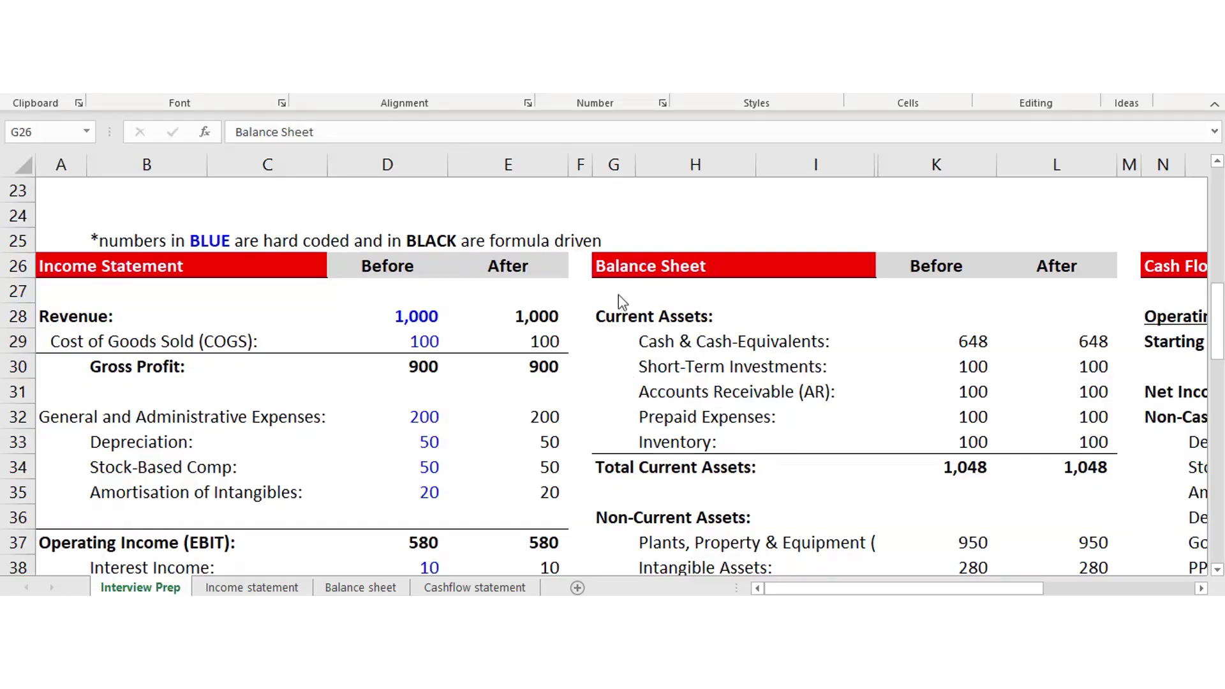
Highlight the Income Statement, Cash Flow Statement and Balance Sheet header rows
{"action": "key", "text": "shift+Right"}
{"action": "key", "text": "shift+Right"}
{"action": "key", "text": "shift+Right"}
{"action": "key", "text": "shift+Right"}
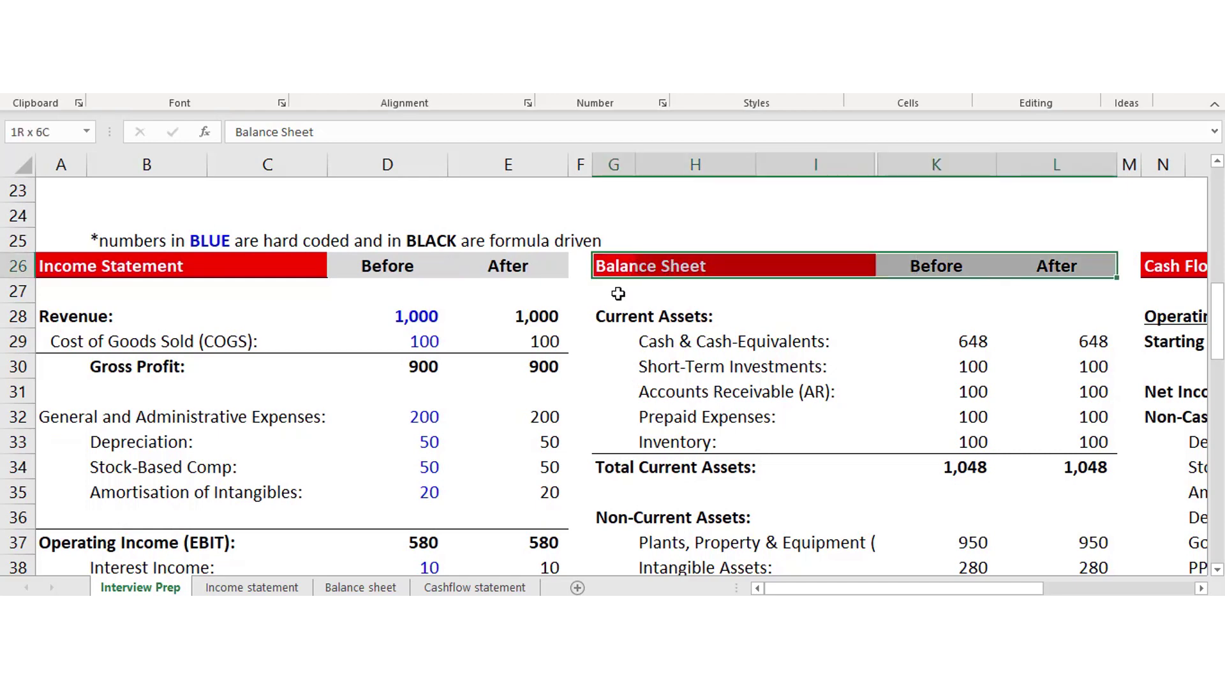
{"action": "key", "text": "Left"}
{"action": "key", "text": "Left"}
{"action": "key", "text": "shift+Left"}
{"action": "key", "text": "shift+Left"}
{"action": "key", "text": "shift+Left"}
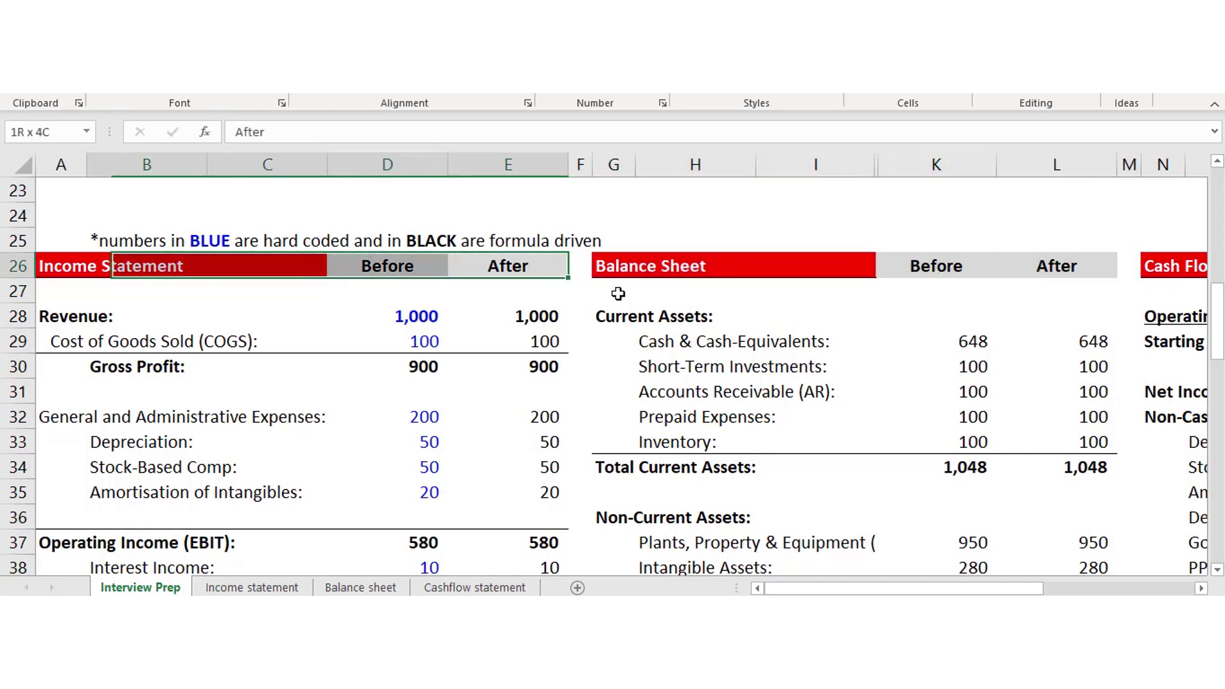
{"action": "key", "text": "Right"}
{"action": "key", "text": "Right"}
{"action": "key", "text": "Right"}
{"action": "key", "text": "Right"}
{"action": "key", "text": "Right"}
{"action": "key", "text": "Right"}
{"action": "key", "text": "Right"}
{"action": "key", "text": "Right"}
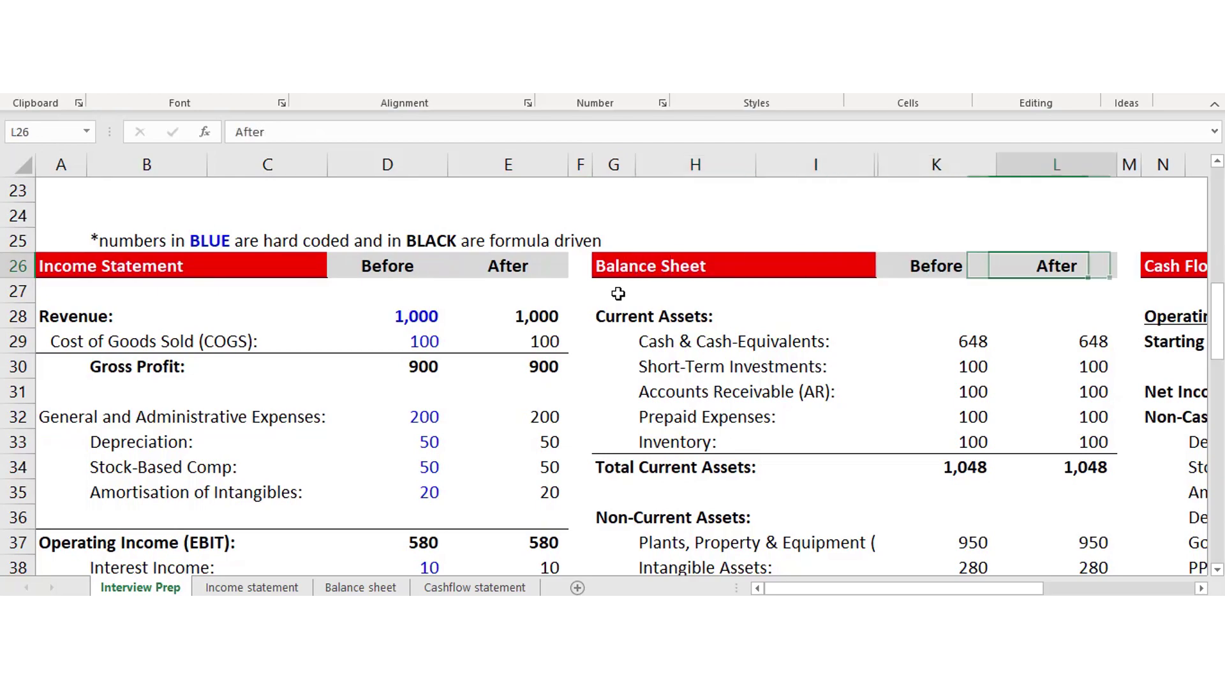
{"action": "key", "text": "shift+Right"}
{"action": "key", "text": "shift+Right"}
{"action": "key", "text": "shift+Right"}
{"action": "key", "text": "Left"}
{"action": "key", "text": "Left"}
{"action": "key", "text": "Left"}
{"action": "key", "text": "Left"}
{"action": "key", "text": "Left"}
{"action": "key", "text": "Left"}
{"action": "key", "text": "Left"}
{"action": "key", "text": "Left"}
{"action": "key", "text": "Left"}
{"action": "key", "text": "Left"}
{"action": "key", "text": "Right"}
{"action": "key", "text": "Right"}
{"action": "key", "text": "Right"}
{"action": "key", "text": "Right"}
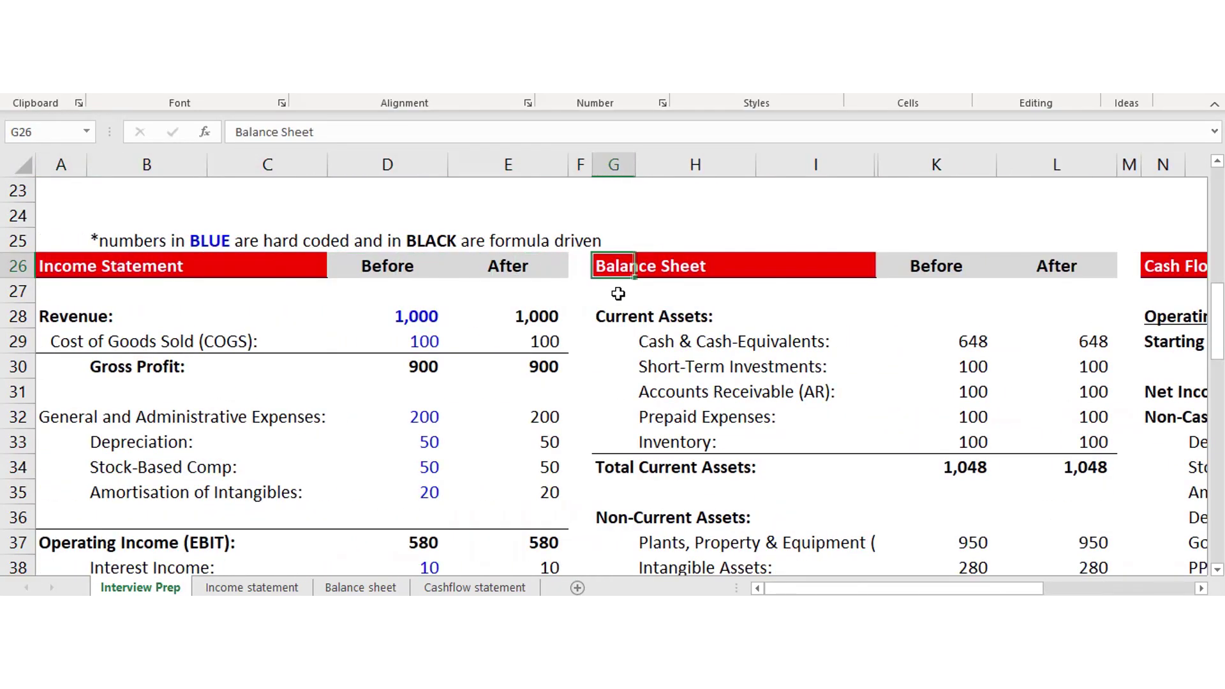
{"action": "key", "text": "shift+Right"}
{"action": "key", "text": "shift+Right"}
{"action": "key", "text": "Right"}
{"action": "key", "text": "Right"}
{"action": "key", "text": "Right"}
{"action": "key", "text": "shift+Right"}
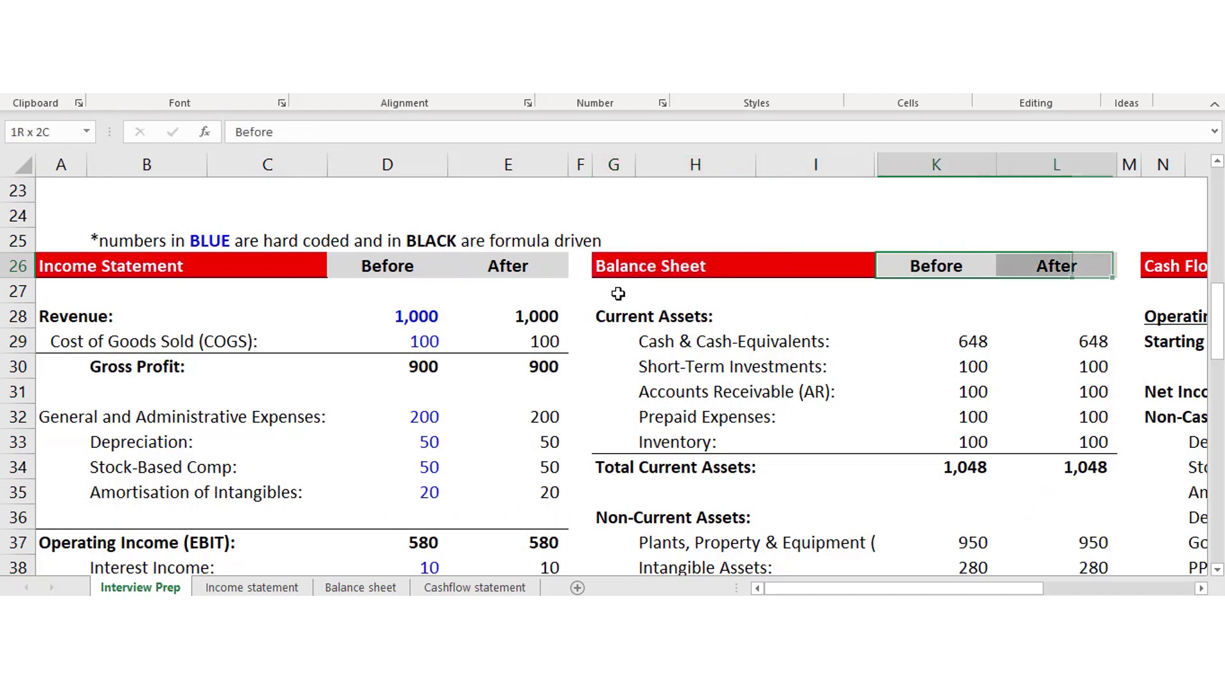
Highlight the Balance Sheet Before and After column headers
{"action": "key", "text": "shift+Home"}
{"action": "key", "text": "shift+Down"}
{"action": "key", "text": "Down"}
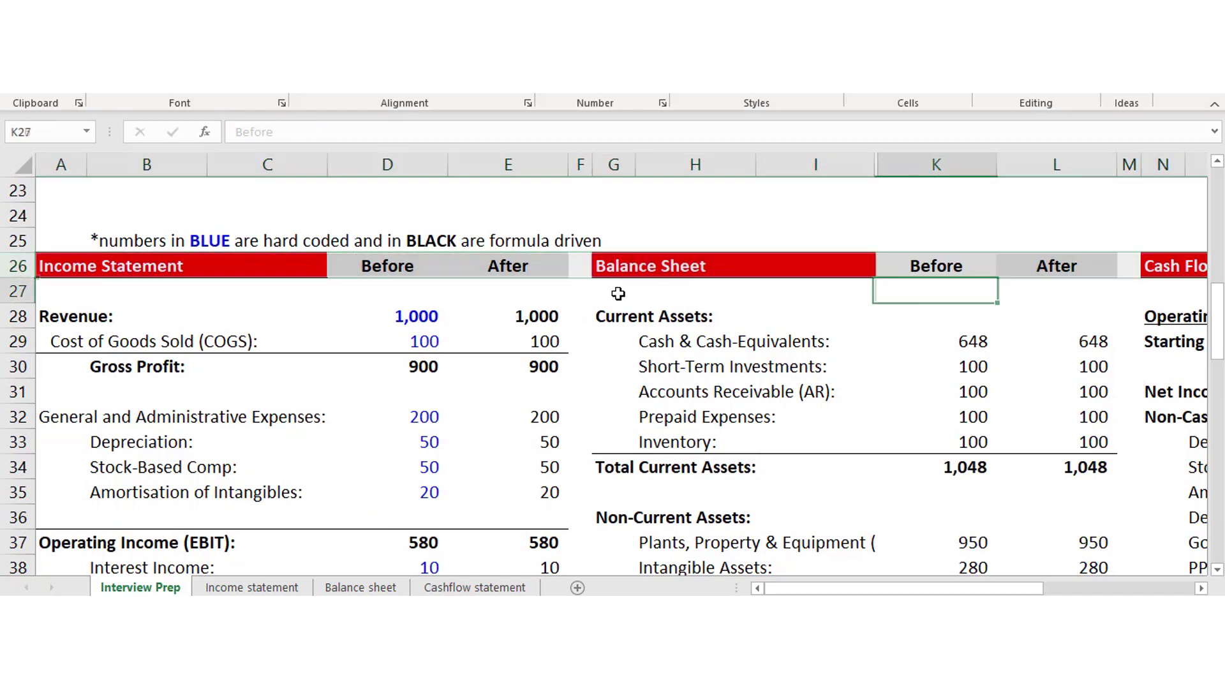
{"action": "key", "text": "Right"}
{"action": "key", "text": "Up"}
{"action": "key", "text": "shift+Left"}
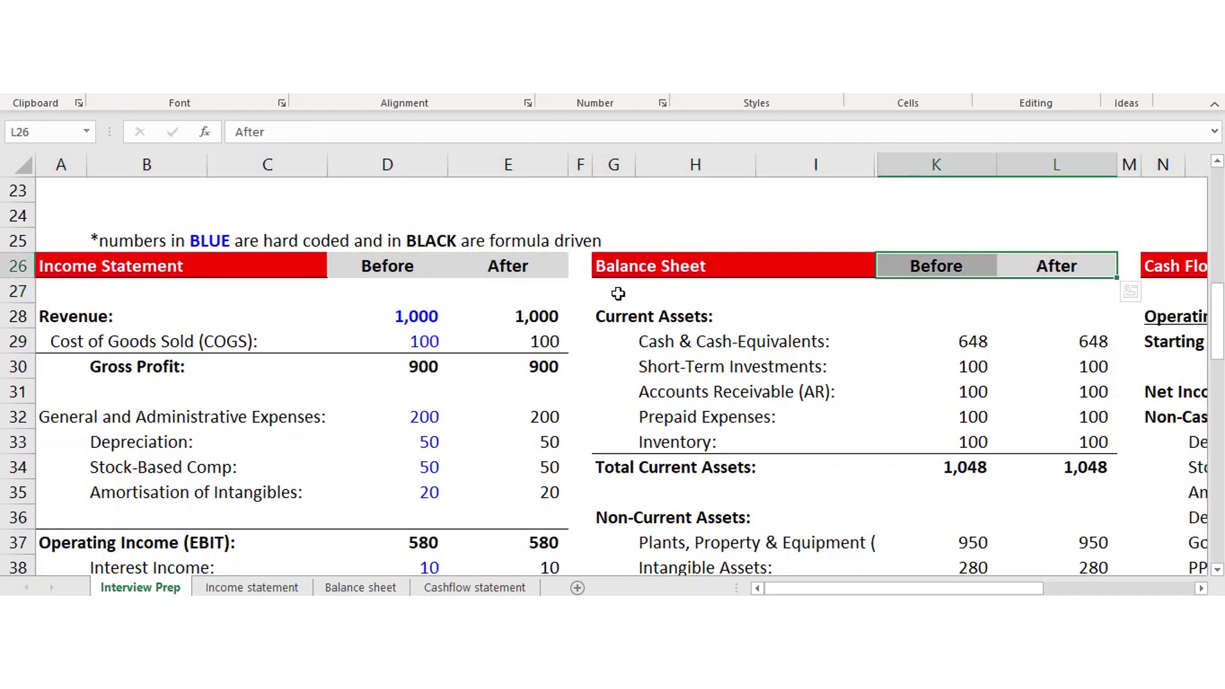
{"action": "key", "text": "Down"}
{"action": "key", "text": "shift+Left"}
{"action": "key", "text": "shift+Left"}
{"action": "key", "text": "shift+Left"}
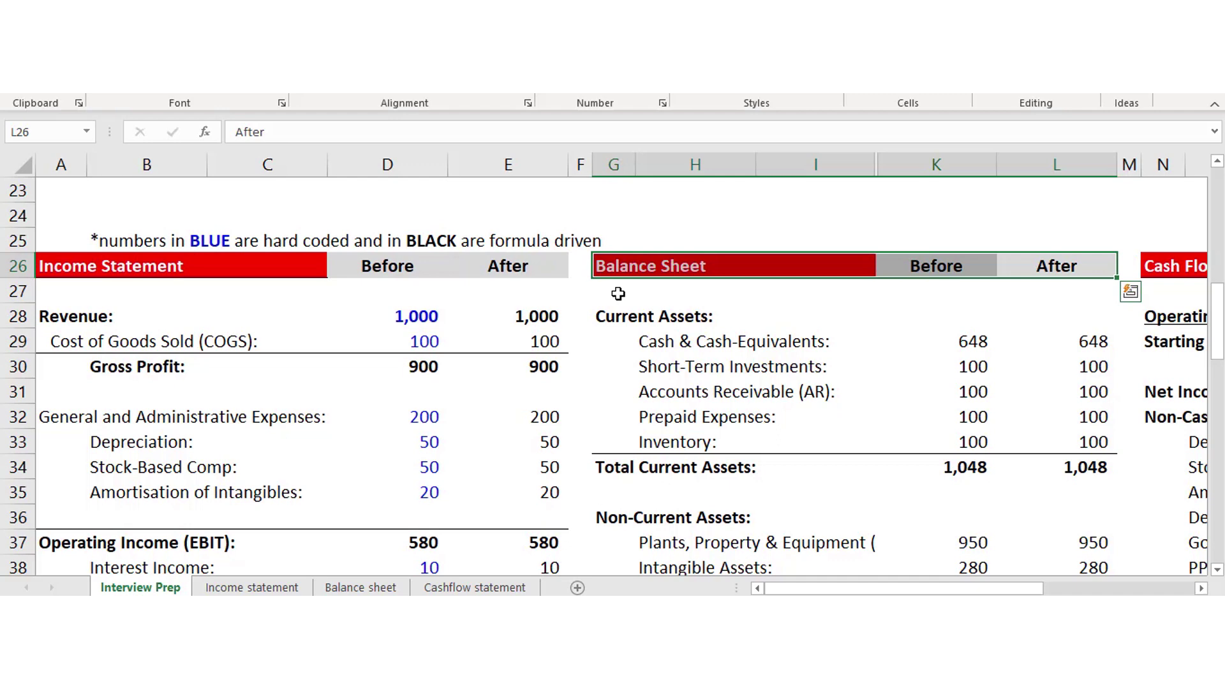
Enter 100 as the Depreciation change input in E11
{"action": "key", "text": "Up"}
{"action": "key", "text": "Up"}
{"action": "key", "text": "Up"}
{"action": "key", "text": "Up"}
{"action": "key", "text": "Up"}
{"action": "key", "text": "Up"}
{"action": "key", "text": "Up"}
{"action": "key", "text": "Up"}
{"action": "key", "text": "Up"}
{"action": "key", "text": "Up"}
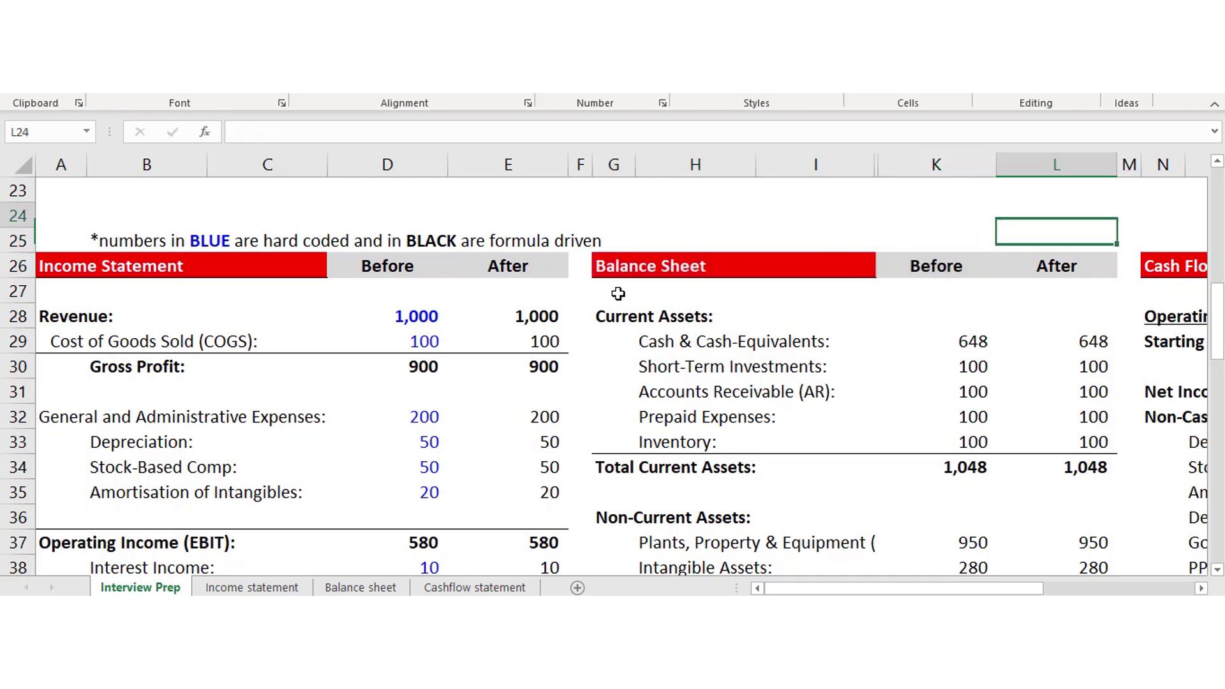
{"action": "key", "text": "Up"}
{"action": "key", "text": "Up"}
{"action": "key", "text": "Up"}
{"action": "key", "text": "Up"}
{"action": "key", "text": "Up"}
{"action": "key", "text": "Up"}
{"action": "key", "text": "Up"}
{"action": "key", "text": "Up"}
{"action": "key", "text": "Up"}
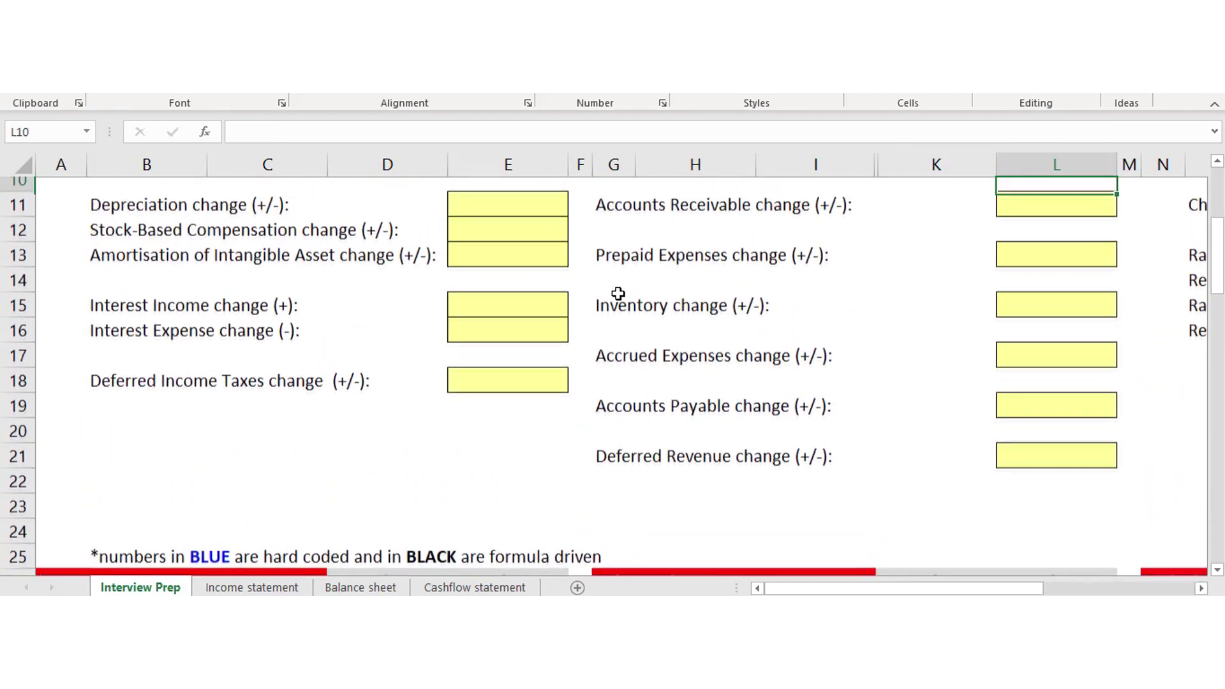
{"action": "key", "text": "Left"}
{"action": "key", "text": "Left"}
{"action": "key", "text": "Left"}
{"action": "key", "text": "Left"}
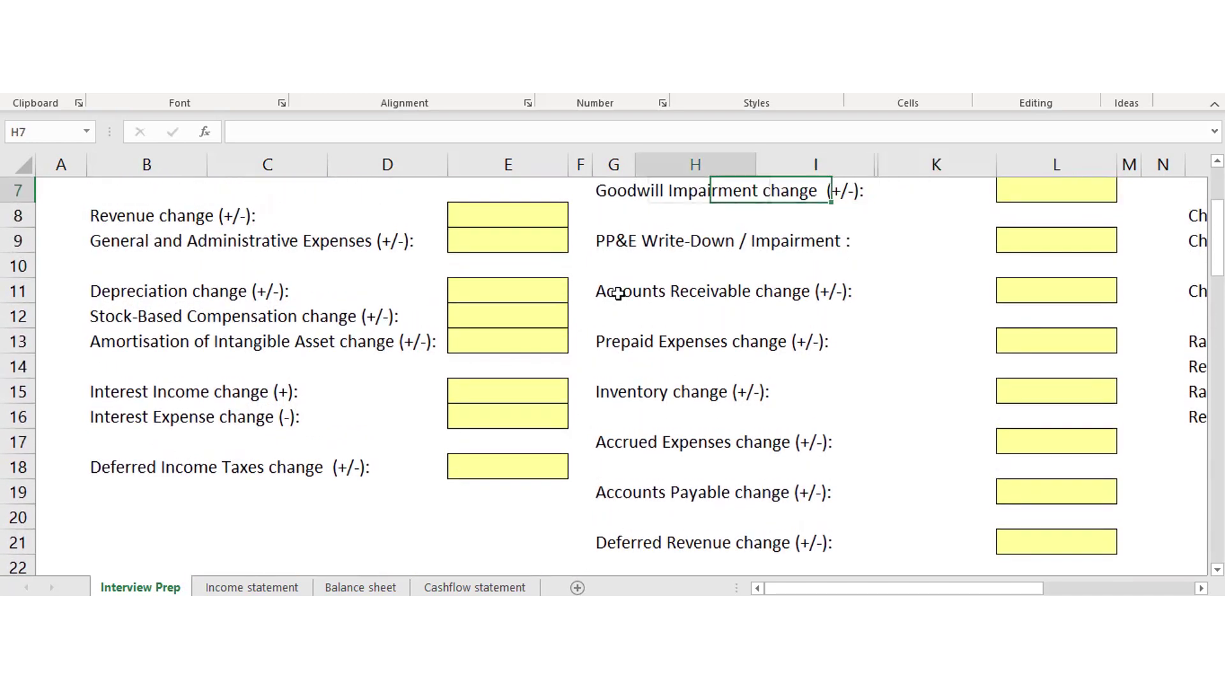
{"action": "key", "text": "Left"}
{"action": "key", "text": "Left"}
{"action": "key", "text": "Down"}
{"action": "key", "text": "Down"}
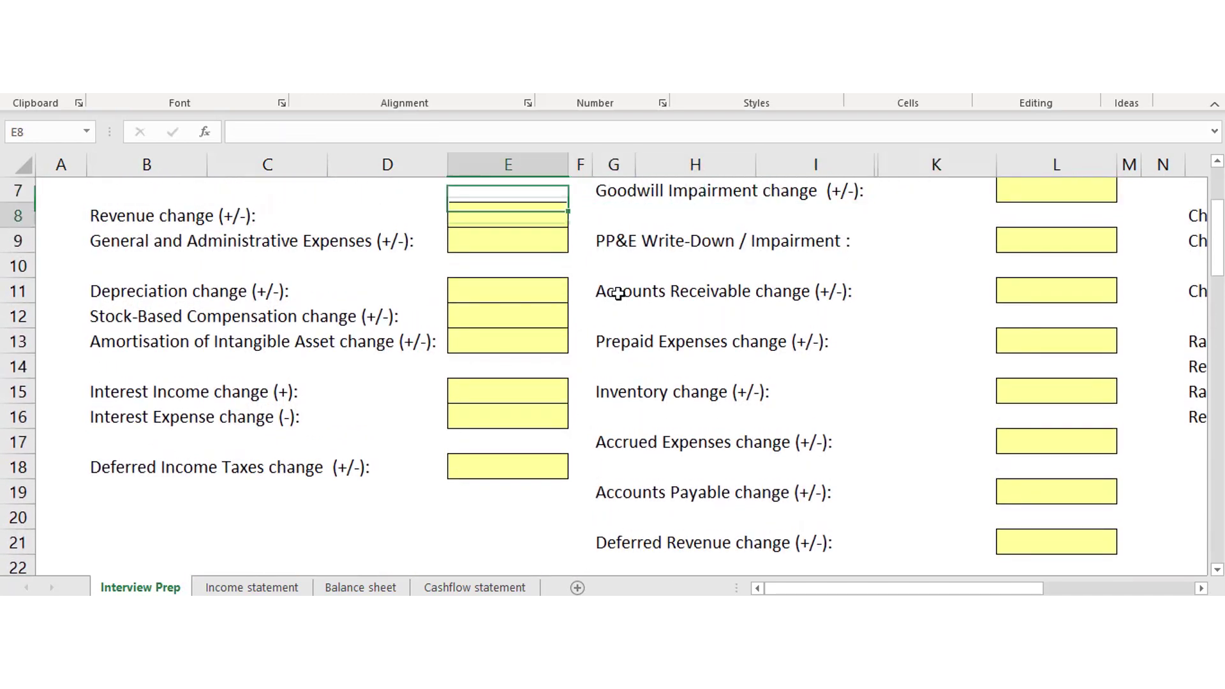
{"action": "key", "text": "Down"}
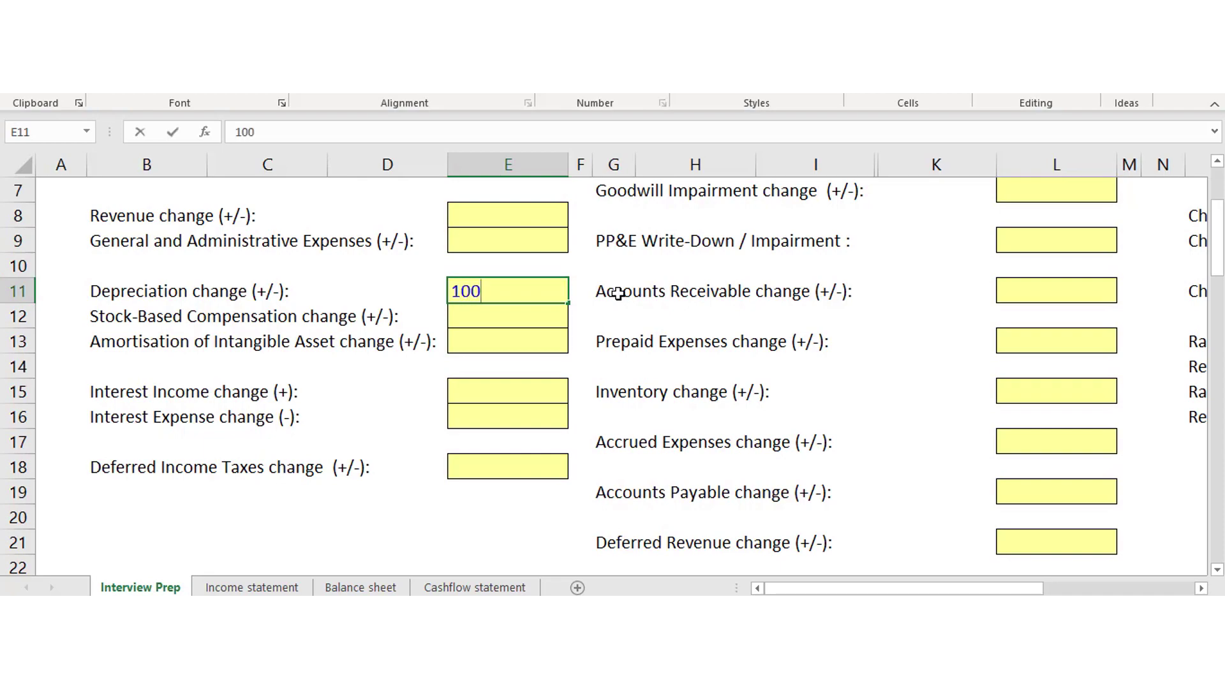
{"action": "key", "text": "Return"}
Review the updated statements: After depreciation 150, EBIT 480, cash 673, PP&E 850
{"action": "key", "text": "Down"}
{"action": "key", "text": "Down"}
{"action": "key", "text": "Down"}
{"action": "key", "text": "Down"}
{"action": "key", "text": "Down"}
{"action": "key", "text": "Down"}
{"action": "key", "text": "Down"}
{"action": "key", "text": "Down"}
{"action": "key", "text": "Down"}
{"action": "key", "text": "Down"}
{"action": "key", "text": "Down"}
{"action": "key", "text": "Down"}
{"action": "key", "text": "Down"}
{"action": "key", "text": "Down"}
{"action": "key", "text": "Down"}
{"action": "key", "text": "Down"}
{"action": "key", "text": "Down"}
{"action": "key", "text": "Down"}
{"action": "key", "text": "Down"}
{"action": "key", "text": "Down"}
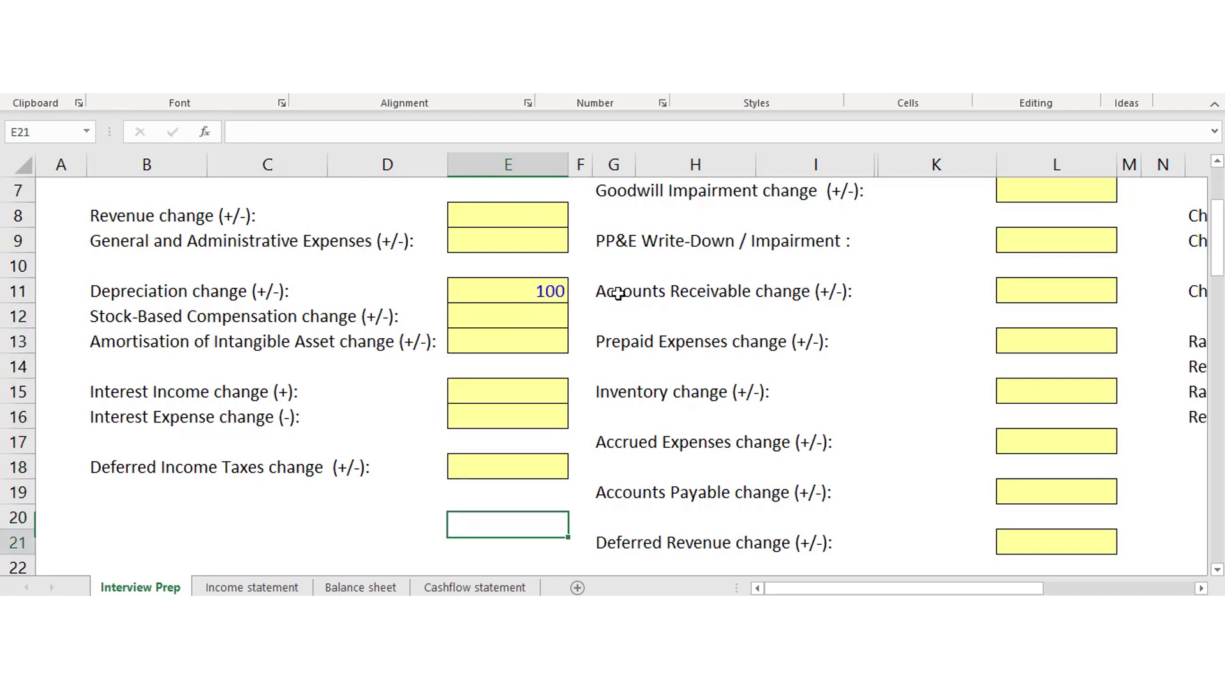
{"action": "key", "text": "Up"}
{"action": "key", "text": "Up"}
{"action": "key", "text": "Up"}
{"action": "key", "text": "Up"}
{"action": "key", "text": "Up"}
{"action": "key", "text": "Up"}
{"action": "key", "text": "Up"}
{"action": "key", "text": "Up"}
{"action": "key", "text": "Up"}
{"action": "key", "text": "Up"}
{"action": "key", "text": "Up"}
{"action": "key", "text": "Up"}
{"action": "key", "text": "Up"}
{"action": "key", "text": "Up"}
{"action": "key", "text": "Up"}
{"action": "key", "text": "Up"}
{"action": "key", "text": "Up"}
{"action": "key", "text": "Up"}
{"action": "key", "text": "Up"}
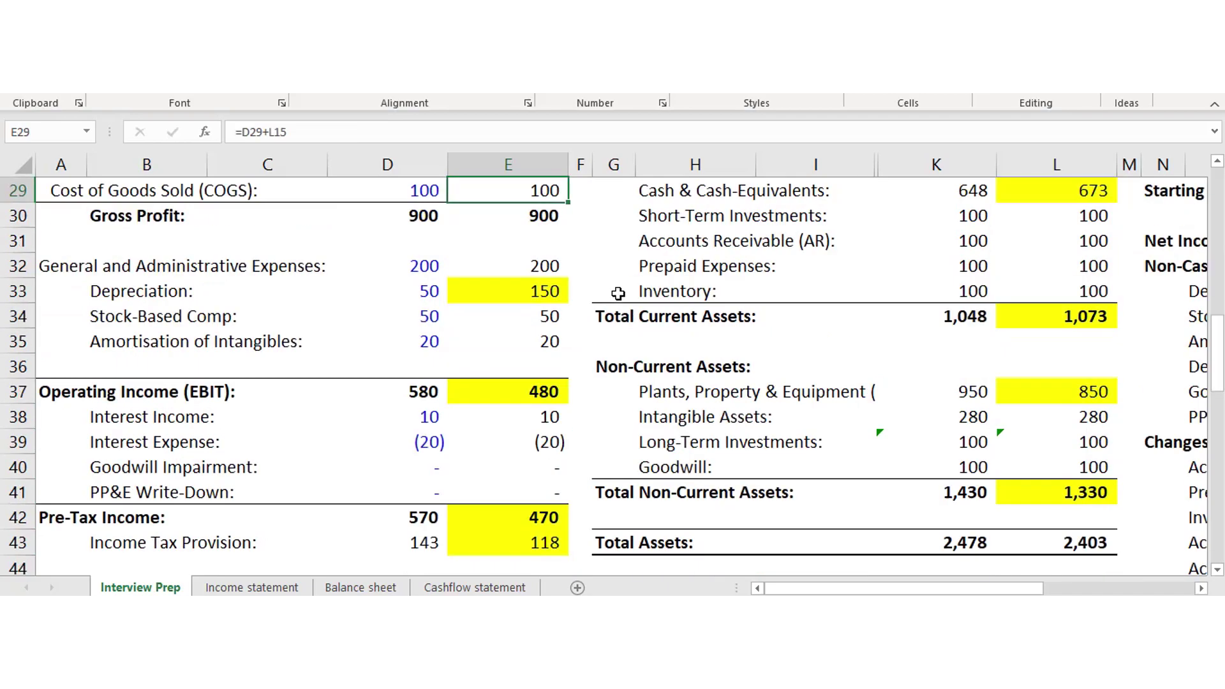
{"action": "key", "text": "Down"}
{"action": "key", "text": "Down"}
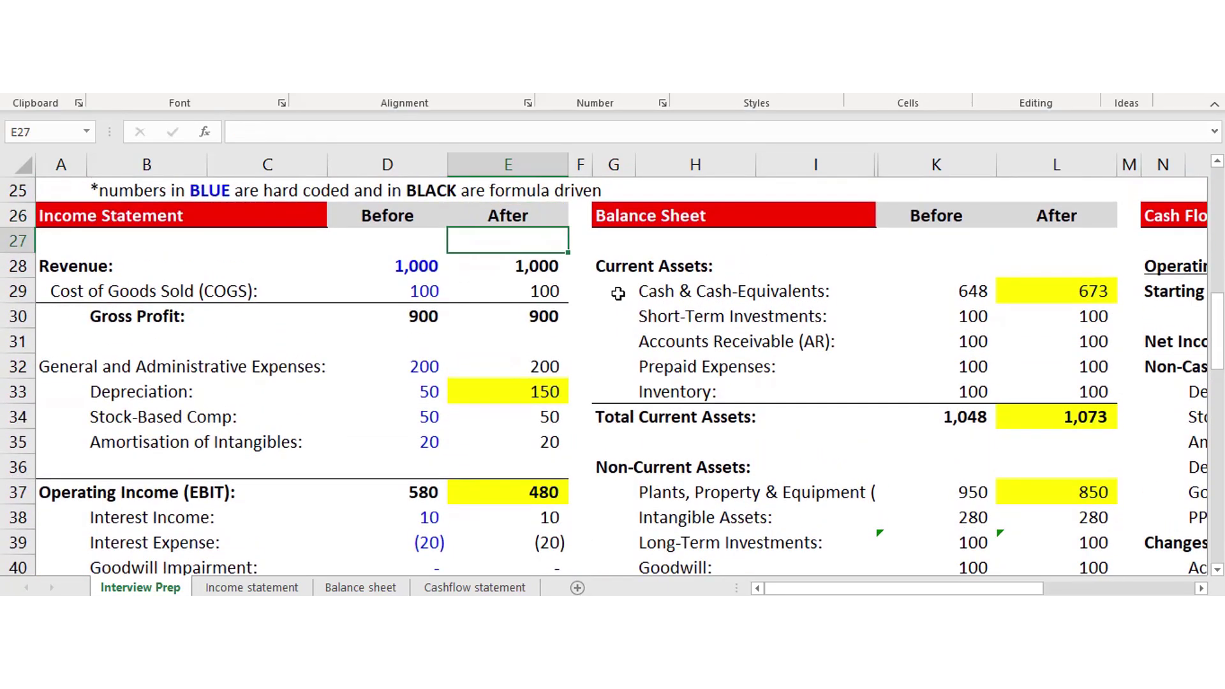
{"action": "key", "text": "Left"}
{"action": "key", "text": "Down"}
{"action": "key", "text": "Down"}
{"action": "key", "text": "Down"}
{"action": "key", "text": "Down"}
{"action": "key", "text": "Down"}
{"action": "key", "text": "Down"}
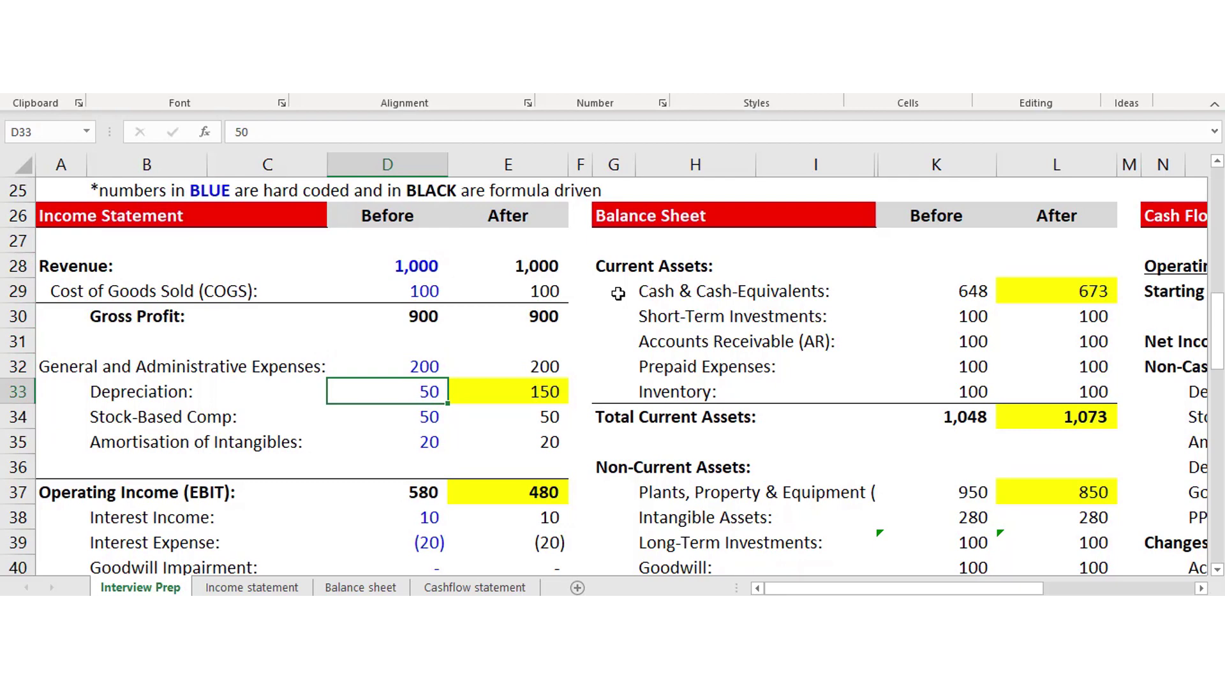
{"action": "key", "text": "Up"}
{"action": "key", "text": "Up"}
{"action": "key", "text": "Up"}
{"action": "key", "text": "Up"}
{"action": "key", "text": "Up"}
{"action": "key", "text": "Up"}
{"action": "key", "text": "Up"}
{"action": "key", "text": "Up"}
{"action": "key", "text": "Up"}
{"action": "key", "text": "Up"}
{"action": "key", "text": "Up"}
{"action": "key", "text": "Up"}
{"action": "key", "text": "Up"}
{"action": "key", "text": "Up"}
{"action": "key", "text": "Up"}
{"action": "key", "text": "Up"}
{"action": "key", "text": "Up"}
{"action": "key", "text": "Up"}
{"action": "key", "text": "Up"}
{"action": "key", "text": "Up"}
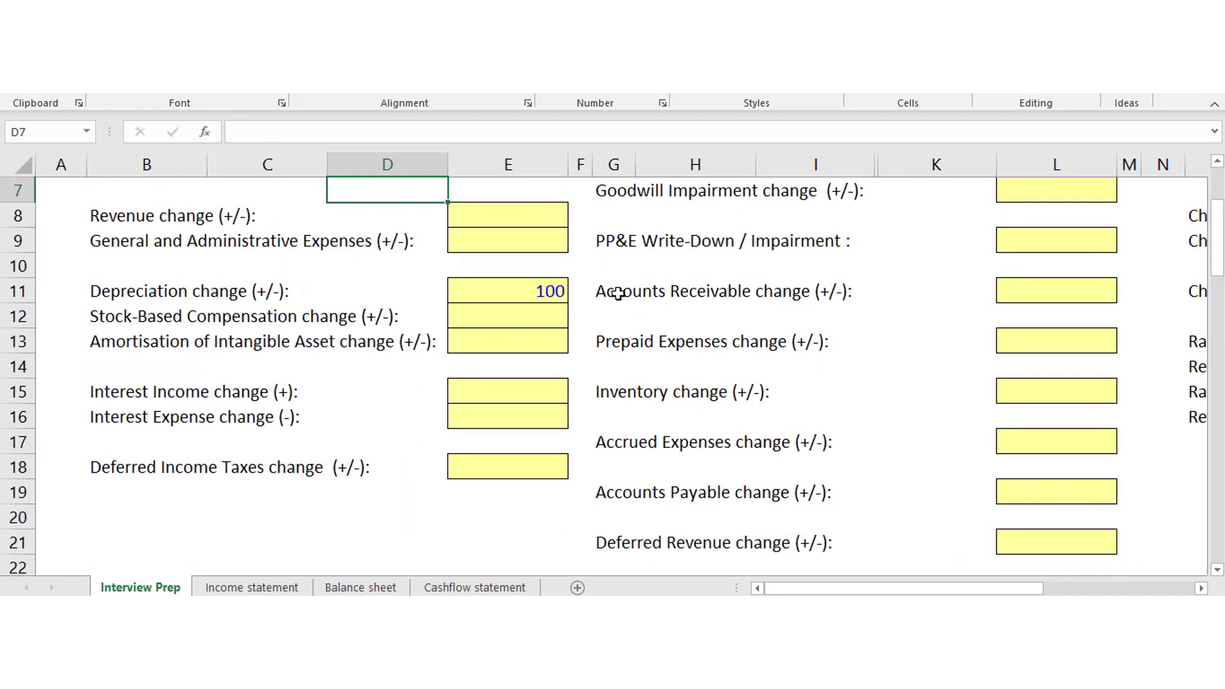
Clear the E11 Depreciation change and confirm After depreciation returns to 50 and cash to 648
{"action": "key", "text": "Up"}
{"action": "key", "text": "Down"}
{"action": "key", "text": "Down"}
{"action": "key", "text": "Down"}
{"action": "key", "text": "Down"}
{"action": "key", "text": "Down"}
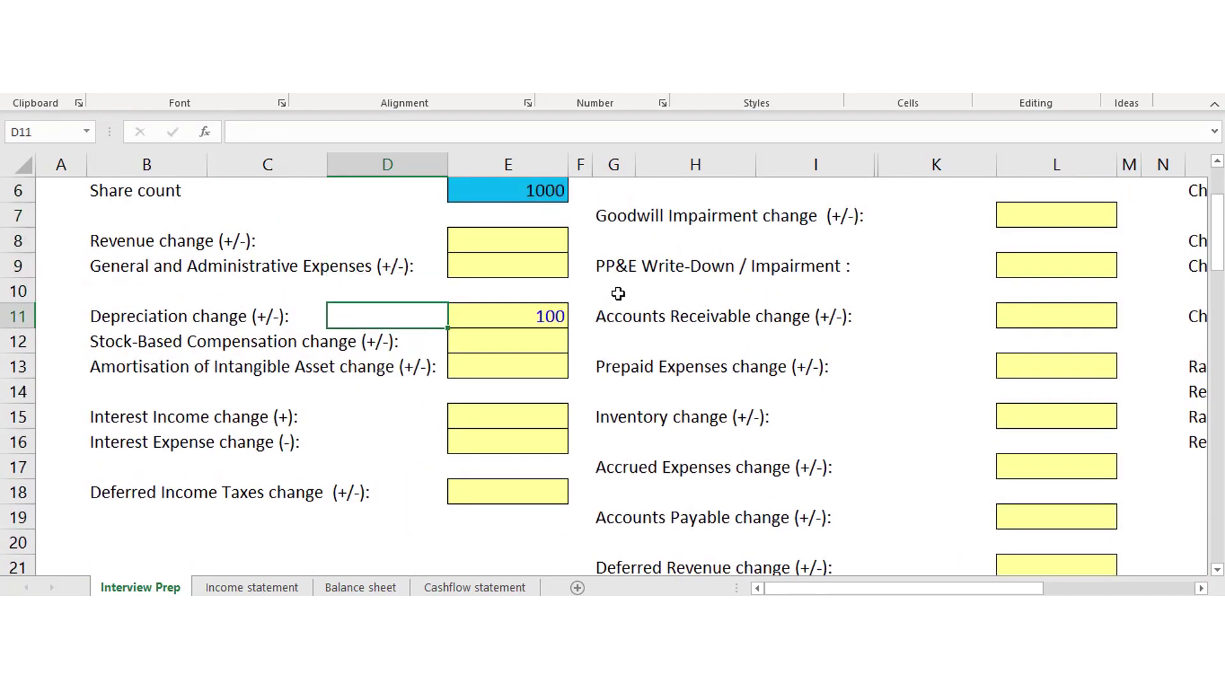
{"action": "key", "text": "Right"}
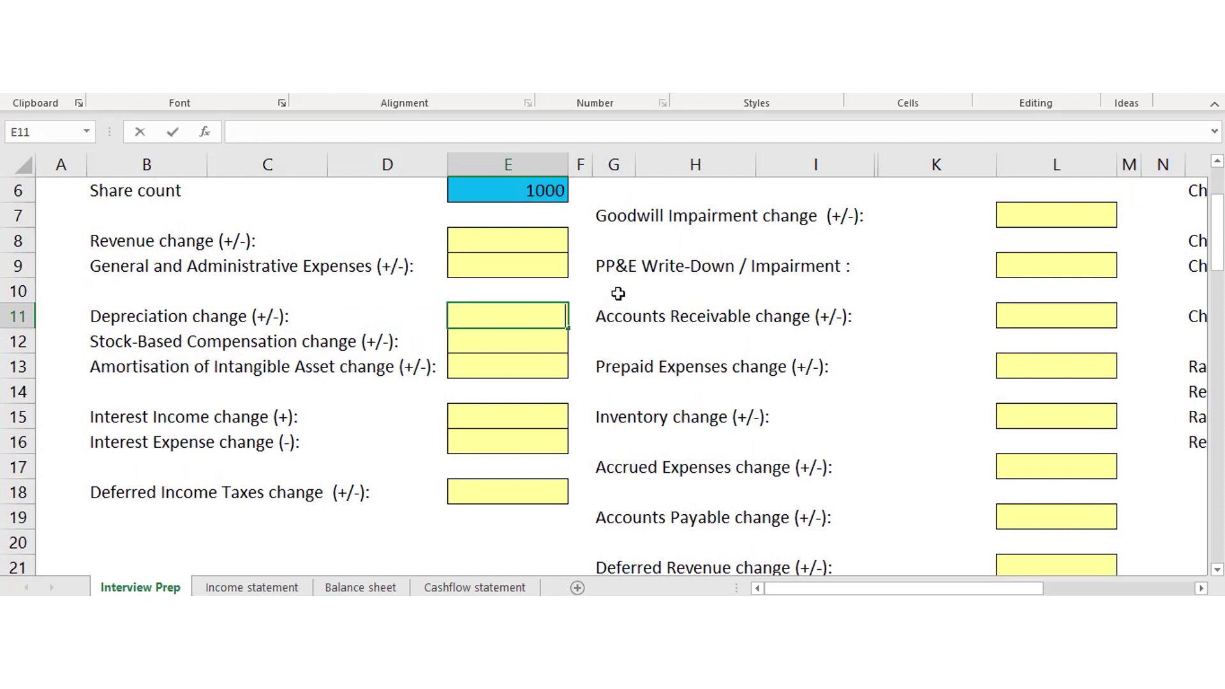
{"action": "key", "text": "Down"}
{"action": "key", "text": "Down"}
{"action": "key", "text": "Down"}
{"action": "key", "text": "Down"}
{"action": "key", "text": "Down"}
{"action": "key", "text": "Down"}
{"action": "key", "text": "Down"}
{"action": "key", "text": "Down"}
{"action": "key", "text": "Down"}
{"action": "key", "text": "Down"}
{"action": "key", "text": "Down"}
{"action": "key", "text": "Down"}
{"action": "key", "text": "Down"}
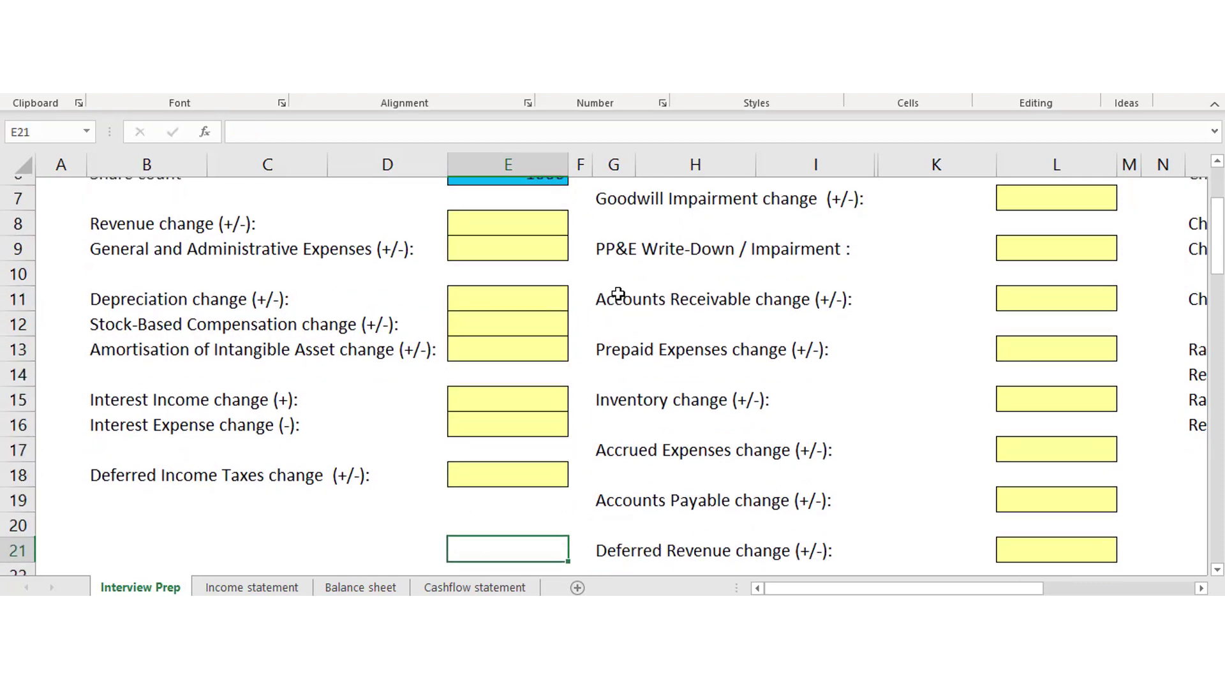
{"action": "key", "text": "Down"}
{"action": "key", "text": "Down"}
{"action": "key", "text": "Down"}
{"action": "key", "text": "Down"}
{"action": "key", "text": "Down"}
{"action": "key", "text": "Down"}
{"action": "key", "text": "Down"}
{"action": "key", "text": "Down"}
{"action": "key", "text": "Down"}
{"action": "key", "text": "Right"}
{"action": "key", "text": "Right"}
{"action": "key", "text": "Right"}
{"action": "key", "text": "Right"}
{"action": "key", "text": "Right"}
{"action": "key", "text": "Right"}
{"action": "key", "text": "Right"}
{"action": "key", "text": "Right"}
{"action": "key", "text": "Right"}
{"action": "key", "text": "Right"}
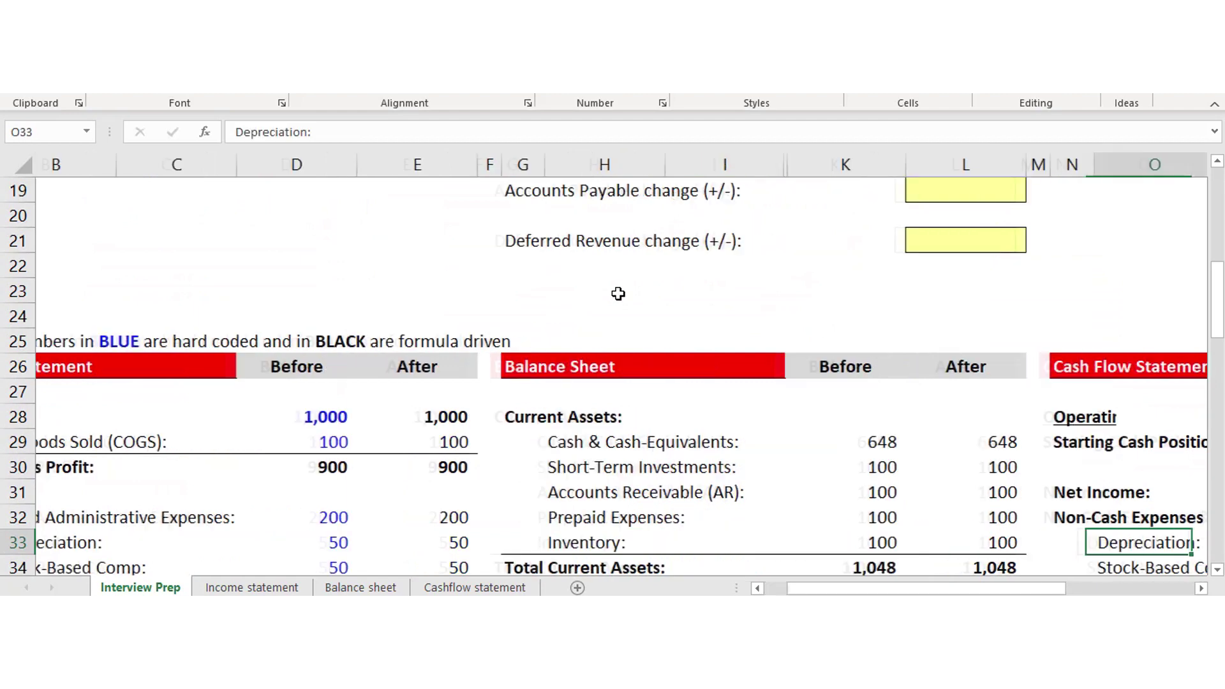
{"action": "key", "text": "Left"}
{"action": "key", "text": "Left"}
{"action": "key", "text": "Left"}
{"action": "key", "text": "Left"}
{"action": "key", "text": "Left"}
{"action": "key", "text": "Left"}
{"action": "key", "text": "Left"}
{"action": "key", "text": "Left"}
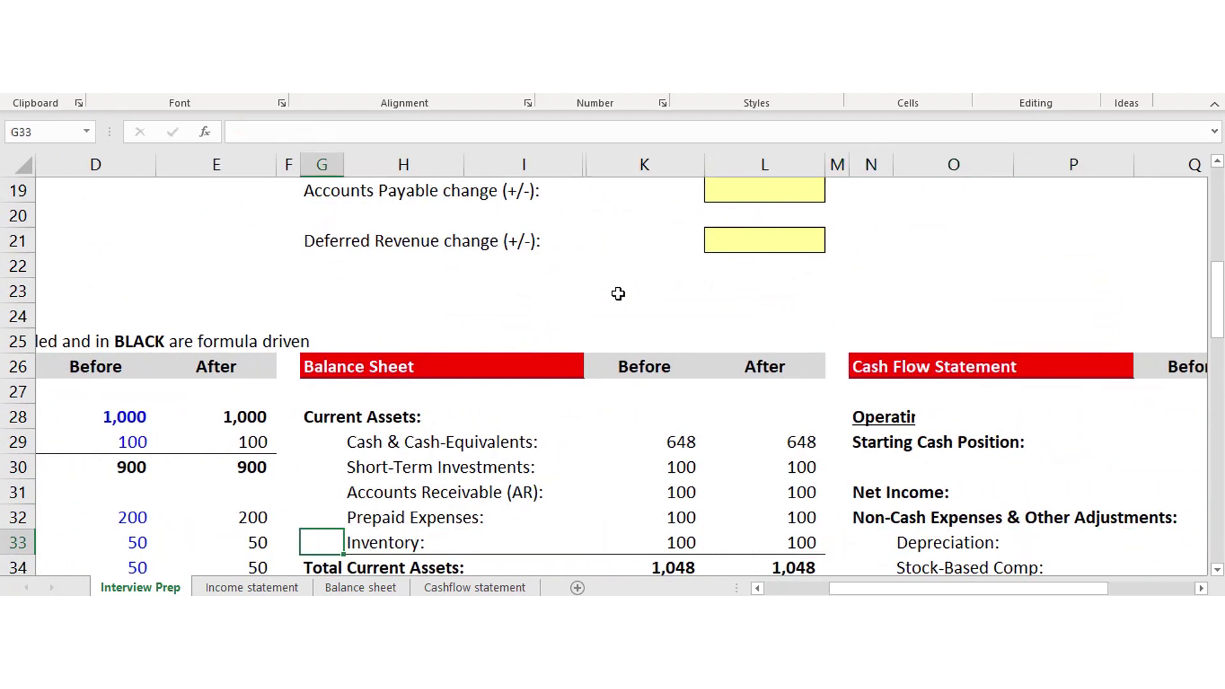
{"action": "key", "text": "Down"}
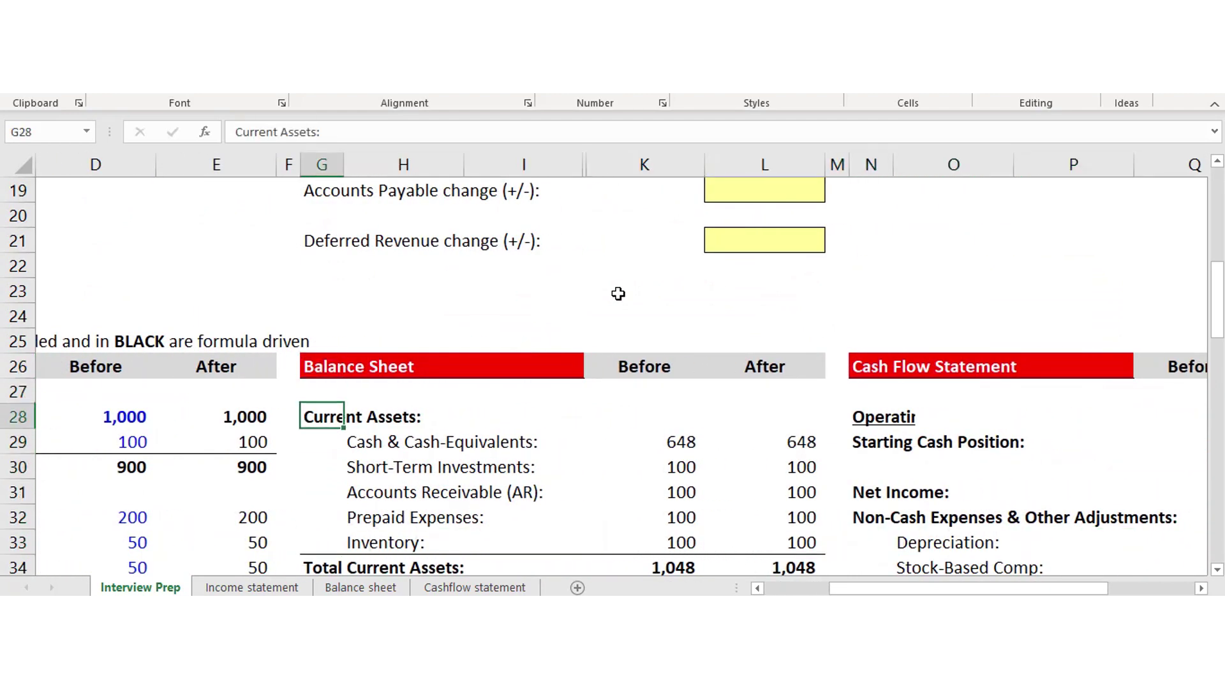
{"action": "key", "text": "shift+Right"}
{"action": "key", "text": "shift+Right"}
{"action": "key", "text": "shift+Right"}
{"action": "key", "text": "shift+Right"}
{"action": "key", "text": "shift+Down"}
{"action": "key", "text": "shift+Down"}
{"action": "key", "text": "shift+Down"}
{"action": "key", "text": "shift+Down"}
{"action": "key", "text": "shift+Down"}
{"action": "key", "text": "shift+Down"}
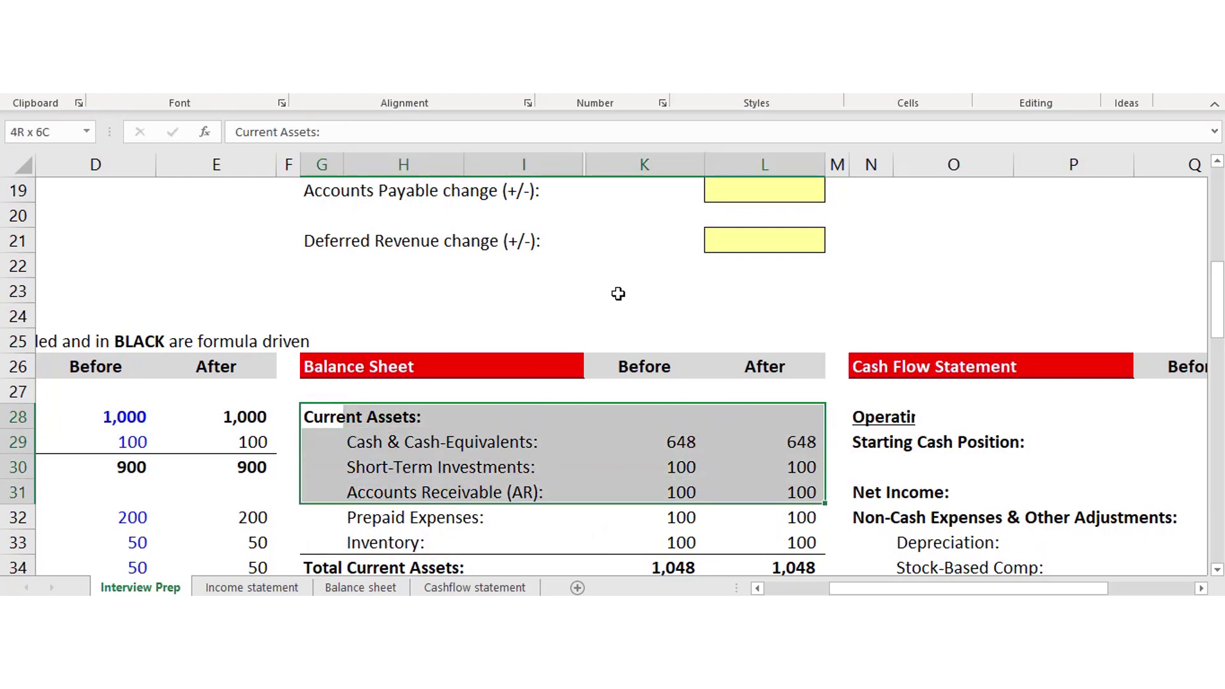
{"action": "key", "text": "shift+Down"}
{"action": "key", "text": "shift+Down"}
{"action": "key", "text": "shift+Down"}
{"action": "key", "text": "shift+Down"}
{"action": "key", "text": "shift+Down"}
{"action": "key", "text": "shift+Down"}
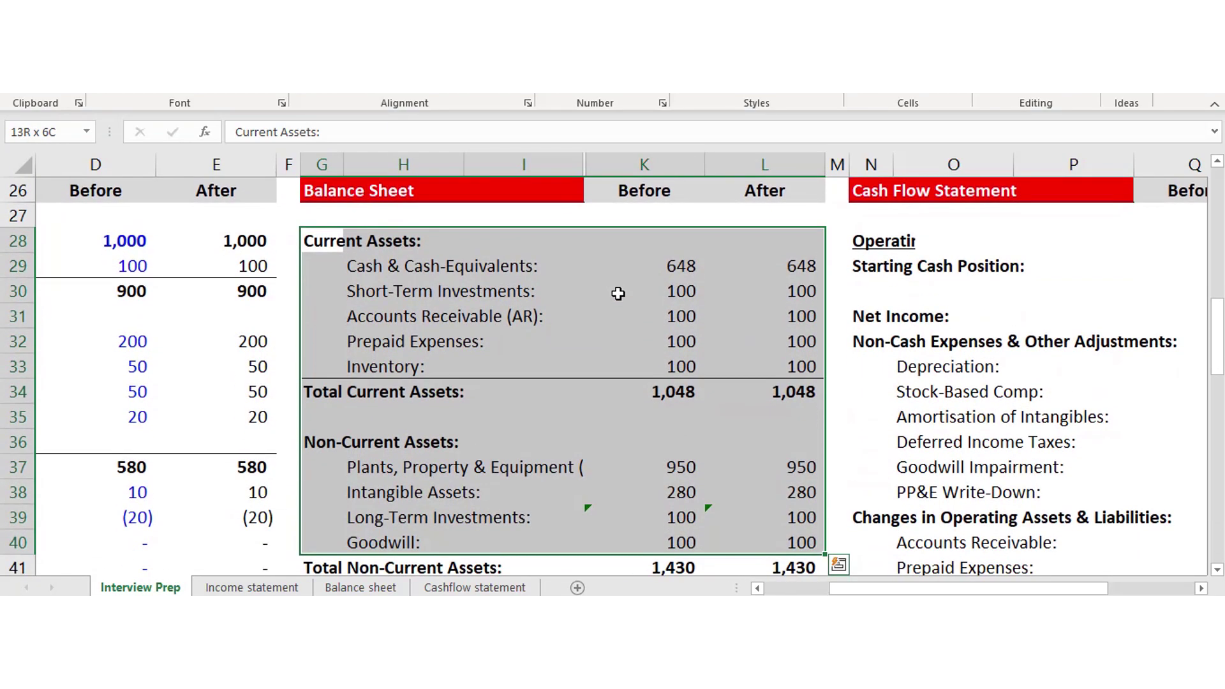
{"action": "key", "text": "shift+Down"}
{"action": "key", "text": "Down"}
{"action": "key", "text": "Down"}
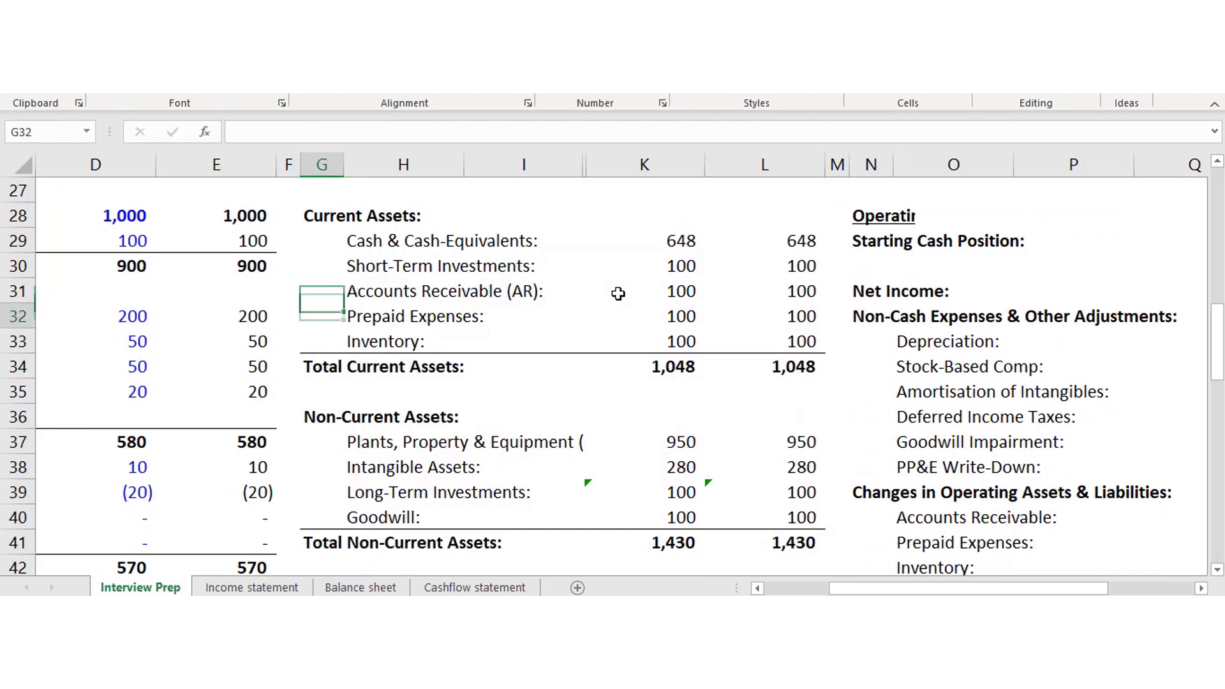
{"action": "key", "text": "Down"}
{"action": "key", "text": "Down"}
{"action": "key", "text": "Down"}
{"action": "key", "text": "Down"}
{"action": "key", "text": "Down"}
{"action": "key", "text": "Down"}
{"action": "key", "text": "Down"}
{"action": "key", "text": "Down"}
{"action": "key", "text": "Down"}
{"action": "key", "text": "Down"}
{"action": "key", "text": "Down"}
{"action": "key", "text": "Down"}
{"action": "key", "text": "Down"}
{"action": "key", "text": "shift+Right"}
{"action": "key", "text": "shift+Right"}
{"action": "key", "text": "shift+Right"}
{"action": "key", "text": "shift+Right"}
{"action": "key", "text": "shift+Down"}
{"action": "key", "text": "shift+Down"}
{"action": "key", "text": "shift+Down"}
{"action": "key", "text": "shift+Down"}
{"action": "key", "text": "shift+Down"}
{"action": "key", "text": "shift+Down"}
{"action": "key", "text": "shift+Down"}
{"action": "key", "text": "shift+Down"}
{"action": "key", "text": "shift+Down"}
{"action": "key", "text": "shift+Down"}
{"action": "key", "text": "shift+Down"}
{"action": "key", "text": "shift+Down"}
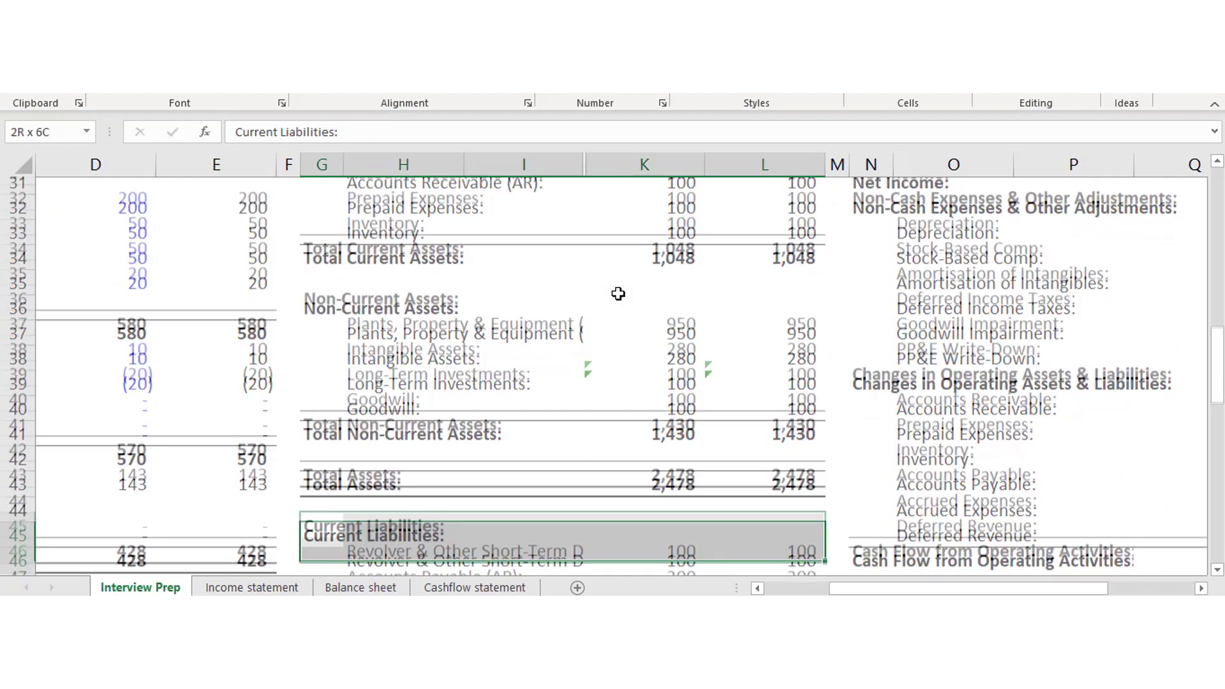
{"action": "key", "text": "Down"}
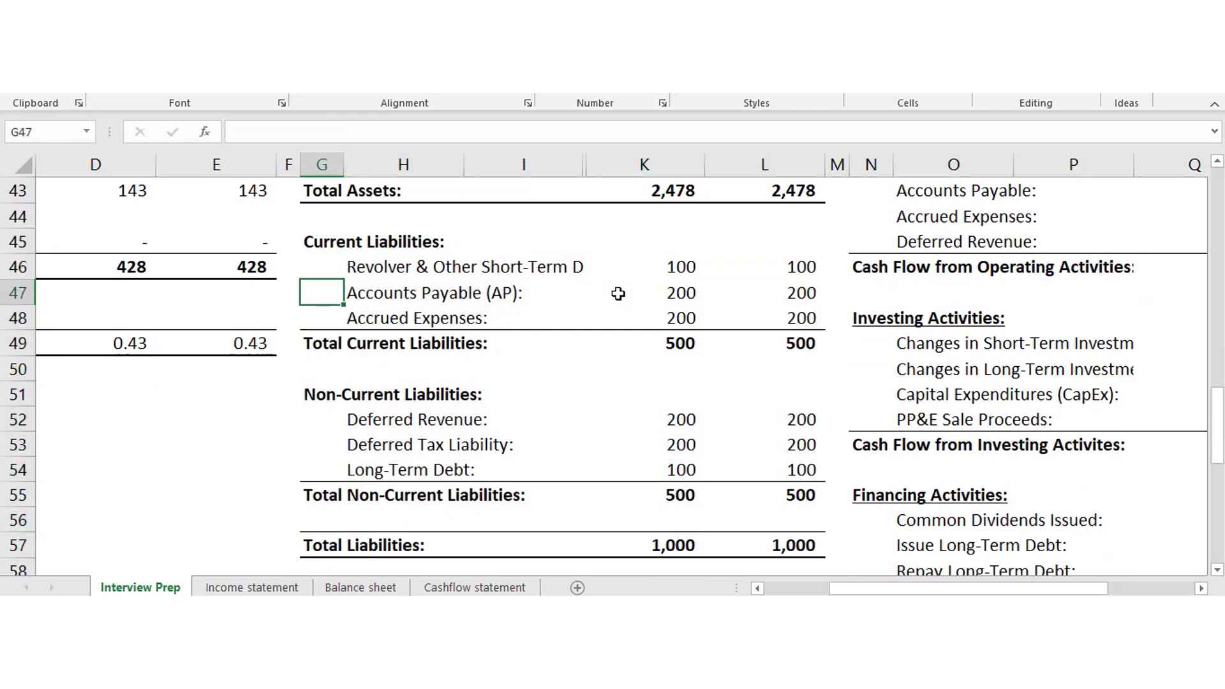
{"action": "key", "text": "Down"}
{"action": "key", "text": "Down"}
{"action": "key", "text": "Down"}
{"action": "key", "text": "Down"}
{"action": "key", "text": "Down"}
{"action": "key", "text": "Down"}
{"action": "key", "text": "Down"}
{"action": "key", "text": "Down"}
{"action": "key", "text": "Down"}
{"action": "key", "text": "Down"}
{"action": "key", "text": "Down"}
{"action": "key", "text": "Down"}
{"action": "key", "text": "Down"}
{"action": "key", "text": "Down"}
{"action": "key", "text": "Down"}
{"action": "key", "text": "Up"}
{"action": "key", "text": "Up"}
{"action": "key", "text": "Up"}
{"action": "key", "text": "shift+Right"}
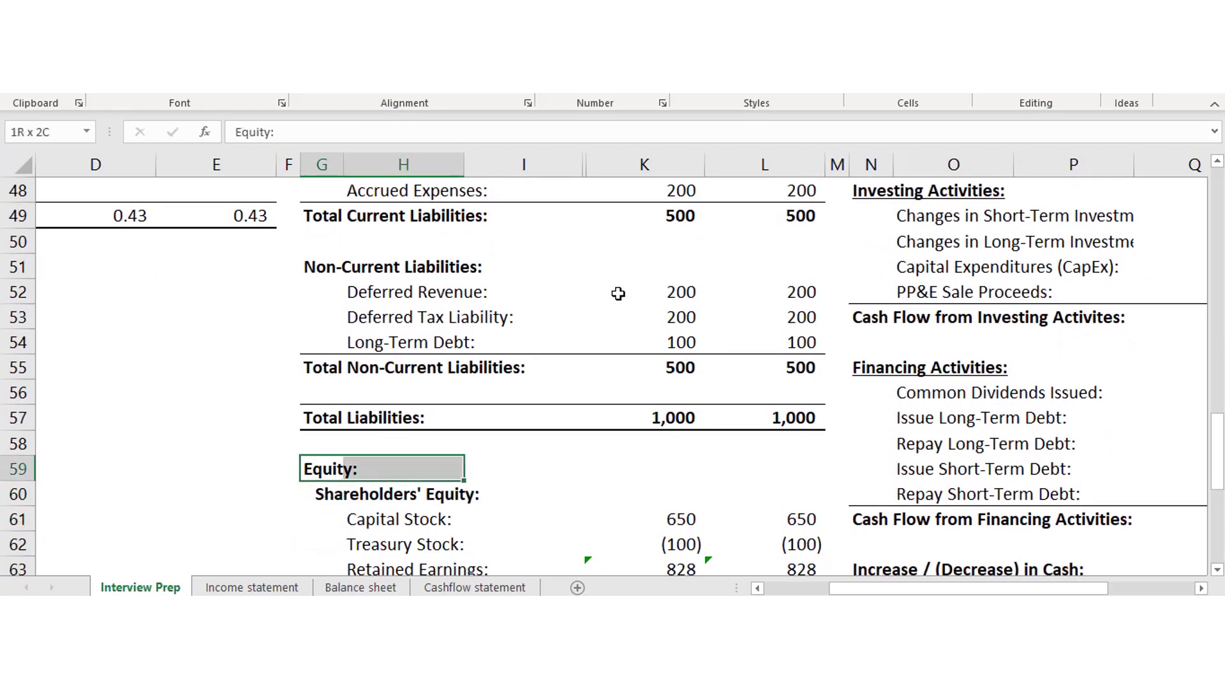
{"action": "key", "text": "shift+Right"}
{"action": "key", "text": "shift+Right"}
{"action": "key", "text": "shift+Right"}
{"action": "key", "text": "shift+Right"}
{"action": "key", "text": "shift+Down"}
{"action": "key", "text": "shift+Down"}
{"action": "key", "text": "shift+Down"}
{"action": "key", "text": "shift+Down"}
{"action": "key", "text": "shift+Down"}
{"action": "key", "text": "shift+Down"}
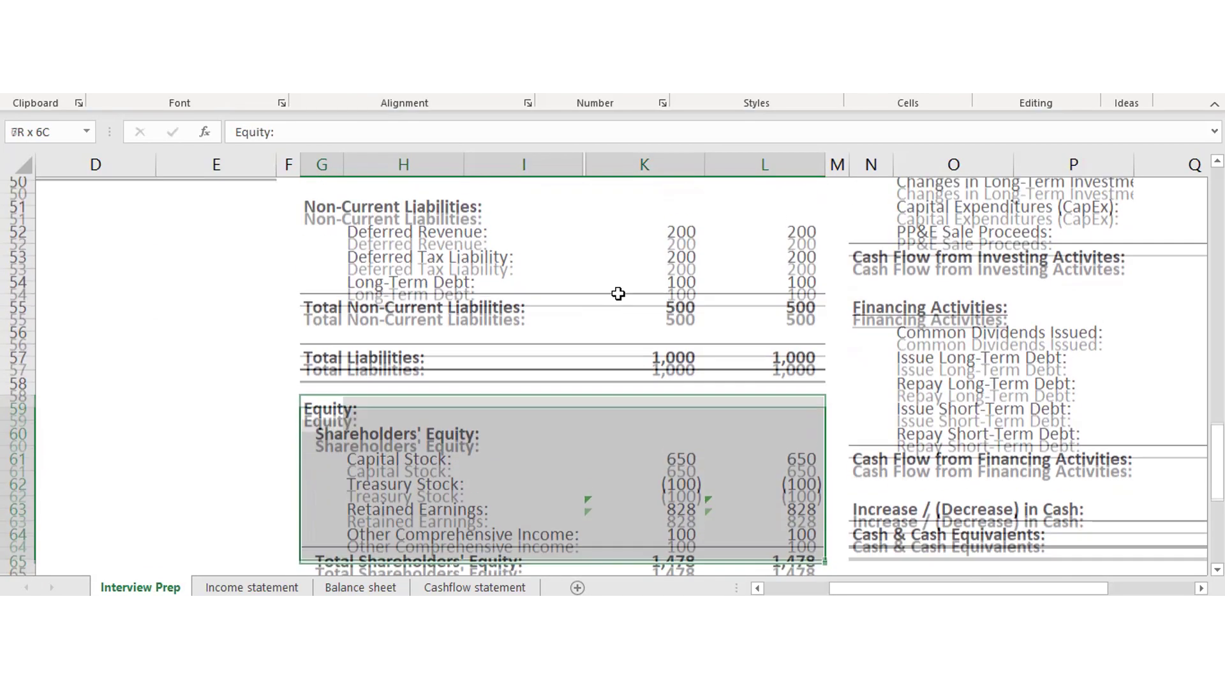
{"action": "key", "text": "shift+Down"}
{"action": "key", "text": "Up"}
{"action": "key", "text": "Up"}
{"action": "key", "text": "Up"}
{"action": "key", "text": "Up"}
{"action": "key", "text": "Up"}
{"action": "key", "text": "Up"}
{"action": "key", "text": "Up"}
{"action": "key", "text": "Up"}
{"action": "key", "text": "Up"}
{"action": "key", "text": "Up"}
{"action": "key", "text": "Up"}
{"action": "key", "text": "Up"}
{"action": "key", "text": "Up"}
{"action": "key", "text": "Up"}
{"action": "key", "text": "Up"}
{"action": "key", "text": "Up"}
{"action": "key", "text": "Up"}
{"action": "key", "text": "Up"}
{"action": "key", "text": "Up"}
{"action": "key", "text": "Up"}
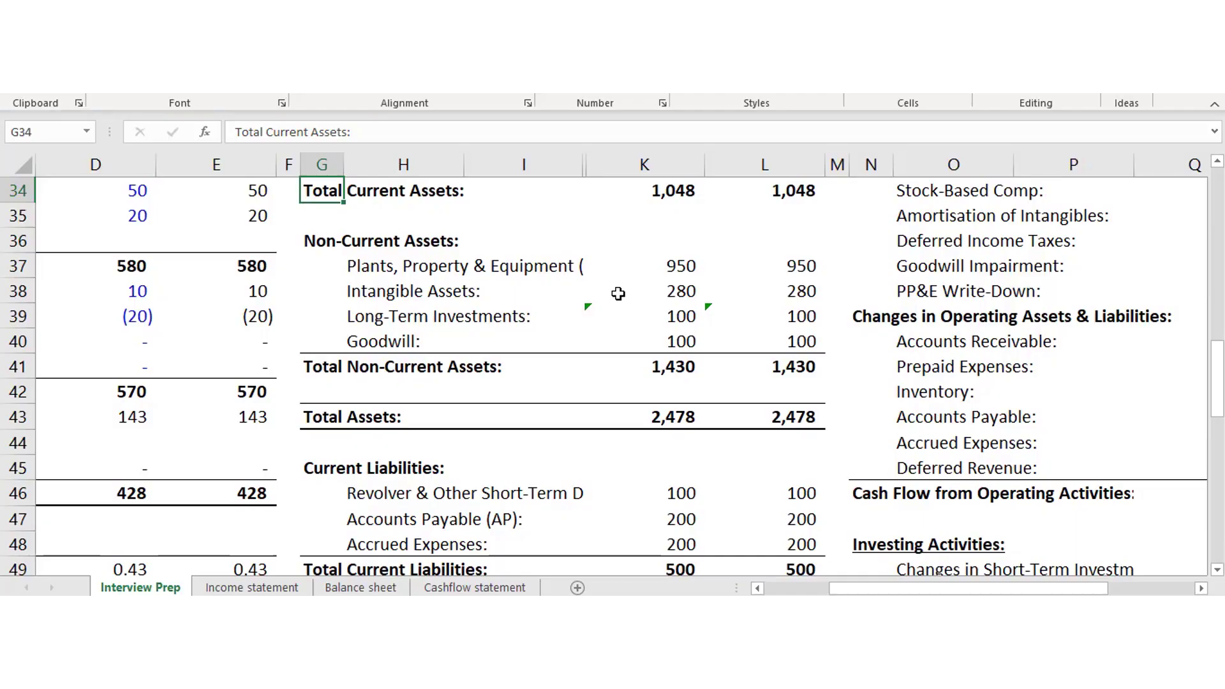
{"action": "key", "text": "Up"}
{"action": "key", "text": "Up"}
{"action": "key", "text": "Up"}
{"action": "key", "text": "Up"}
{"action": "key", "text": "Up"}
{"action": "key", "text": "Up"}
{"action": "key", "text": "Up"}
{"action": "key", "text": "Up"}
{"action": "key", "text": "Up"}
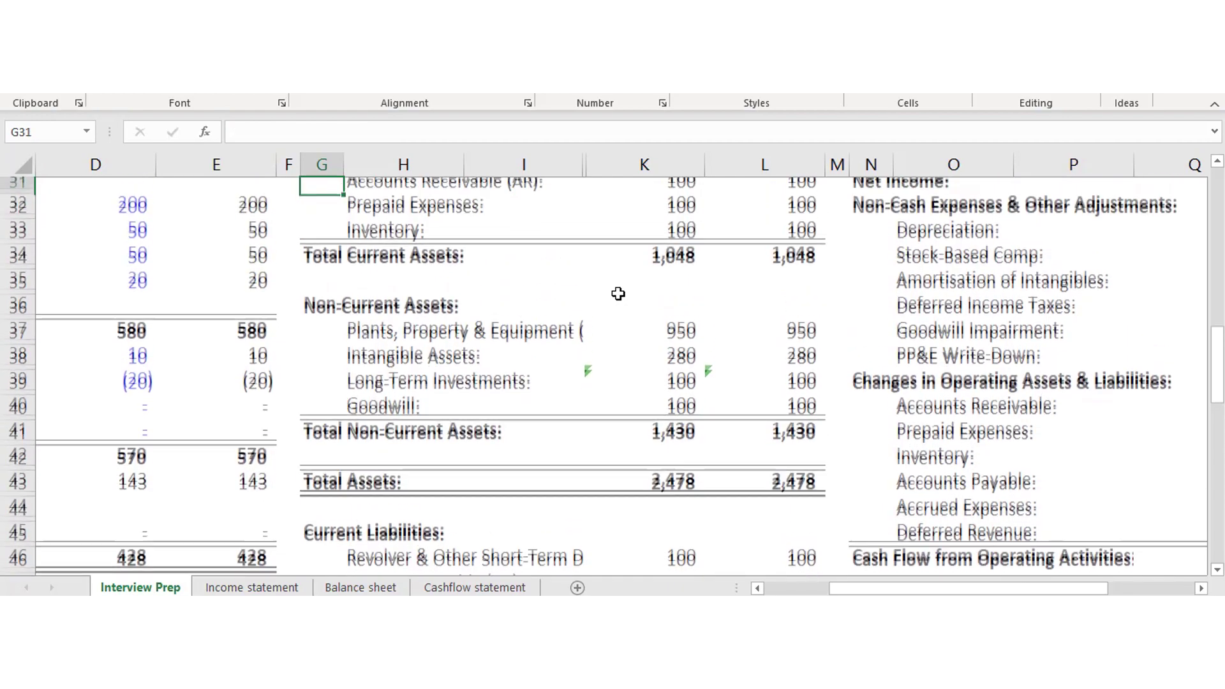
{"action": "key", "text": "Down"}
{"action": "key", "text": "Down"}
{"action": "key", "text": "Down"}
{"action": "key", "text": "shift+Right"}
{"action": "key", "text": "shift+Right"}
{"action": "key", "text": "shift+Right"}
{"action": "key", "text": "shift+Right"}
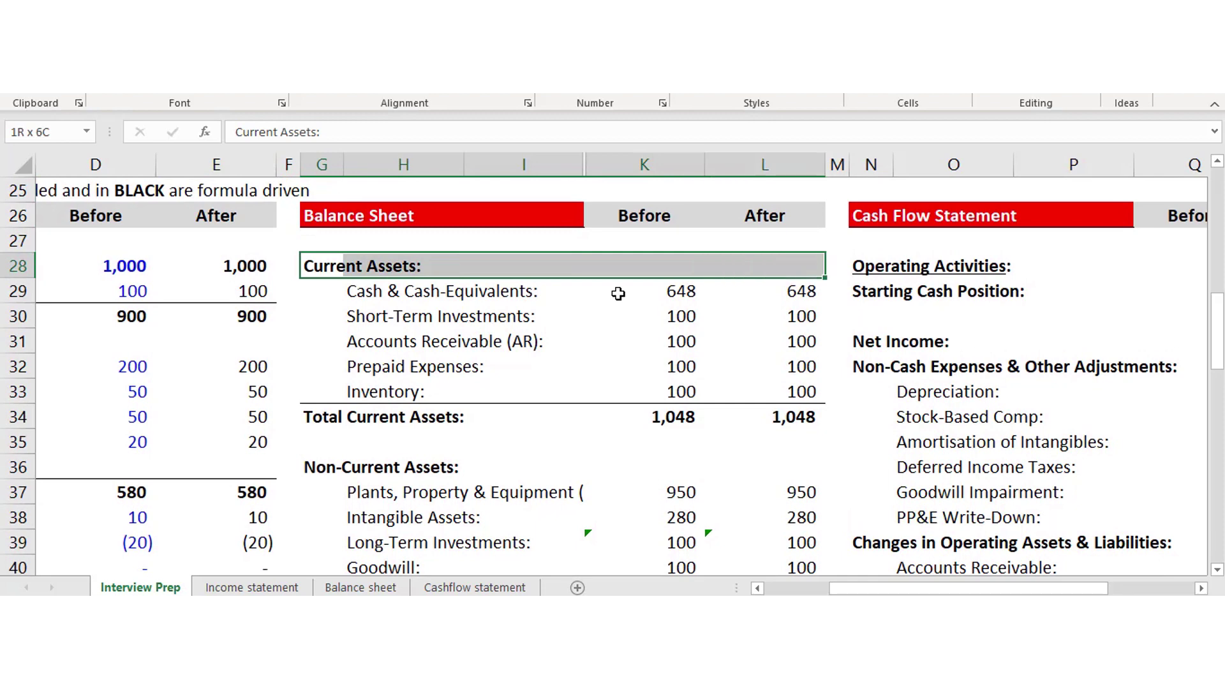
{"action": "key", "text": "shift+Down"}
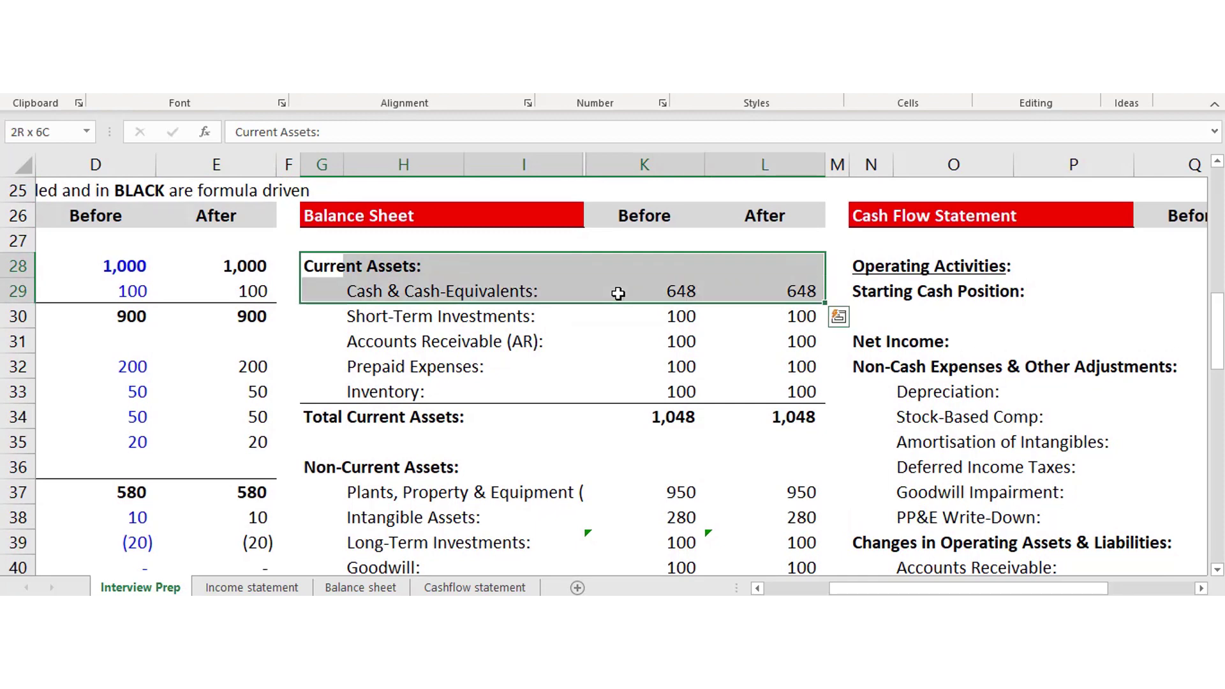
{"action": "key", "text": "shift+Down"}
{"action": "key", "text": "shift+Down"}
{"action": "key", "text": "shift+Down"}
{"action": "key", "text": "shift+Down"}
{"action": "key", "text": "shift+Down"}
{"action": "key", "text": "shift+Down"}
{"action": "key", "text": "shift+Down"}
{"action": "key", "text": "shift+Down"}
{"action": "key", "text": "shift+Down"}
{"action": "key", "text": "shift+Down"}
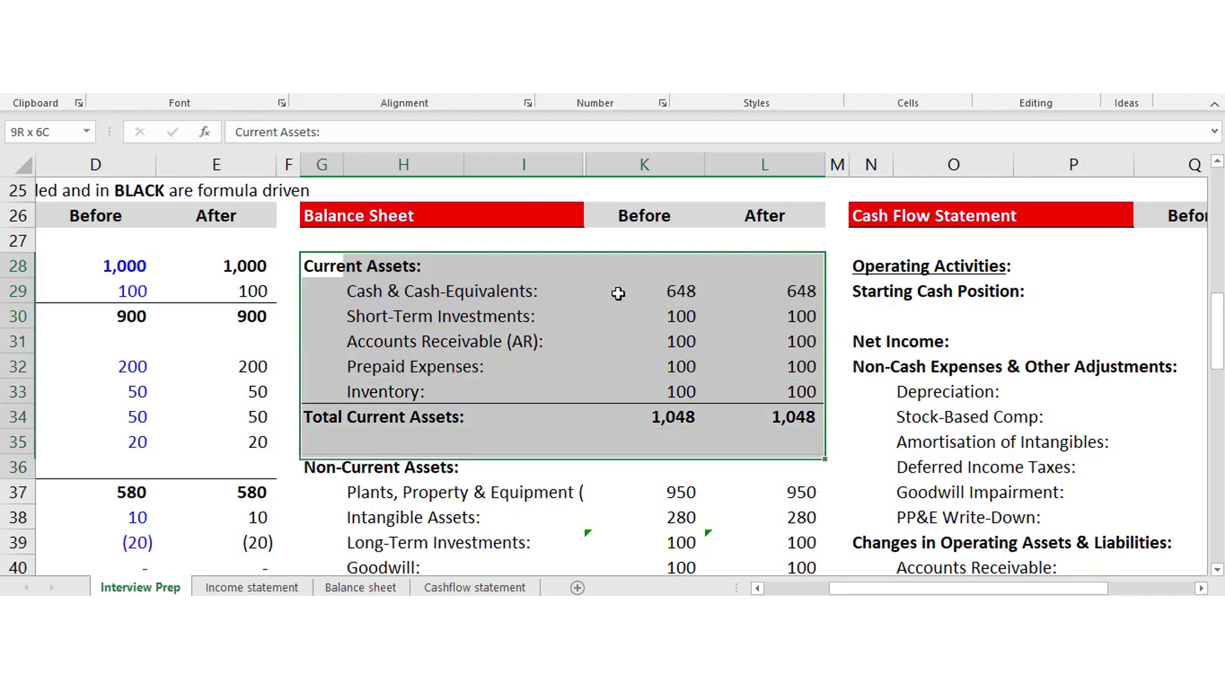
{"action": "key", "text": "shift+Down"}
{"action": "key", "text": "shift+Down"}
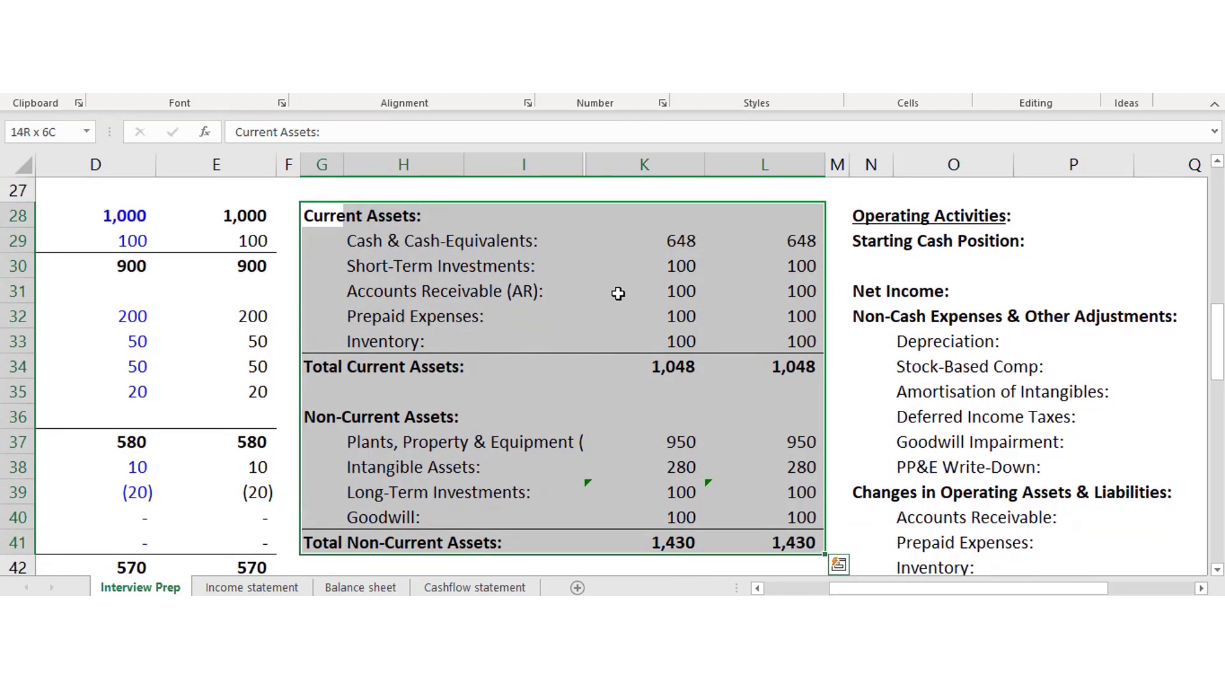
{"action": "key", "text": "Up"}
{"action": "key", "text": "shift+Right"}
{"action": "key", "text": "shift+Right"}
{"action": "key", "text": "shift+Right"}
{"action": "key", "text": "shift+Right"}
{"action": "key", "text": "shift+Right"}
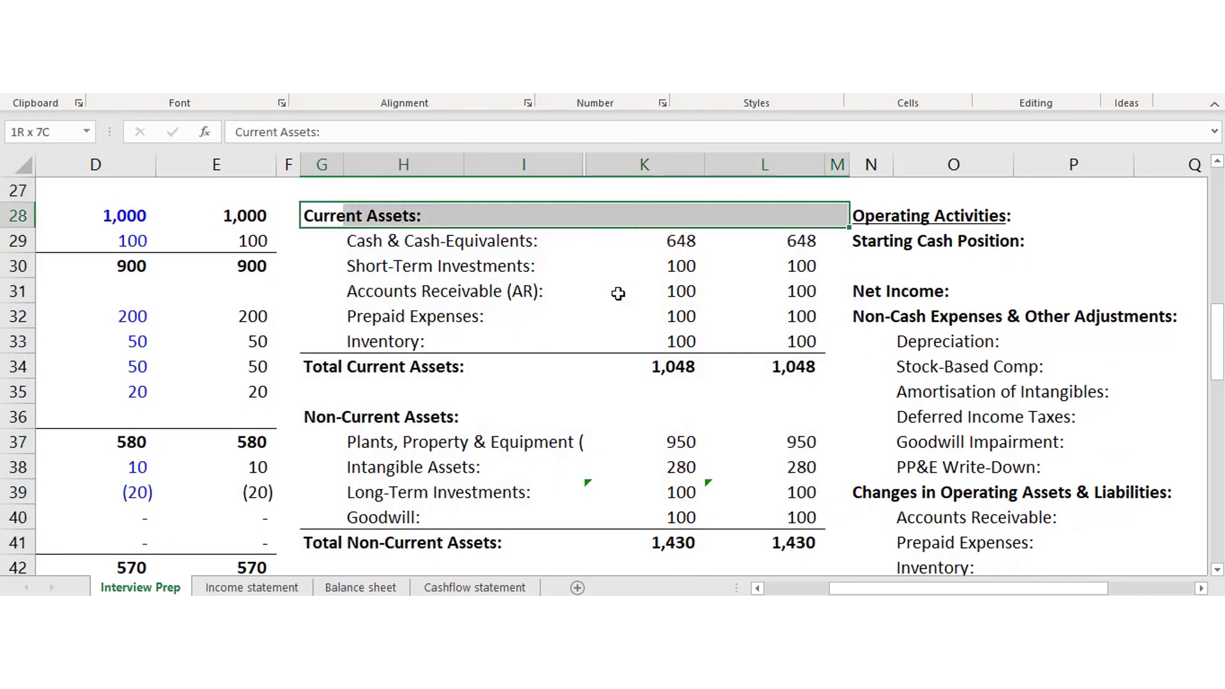
{"action": "key", "text": "Down"}
{"action": "key", "text": "Down"}
{"action": "key", "text": "Down"}
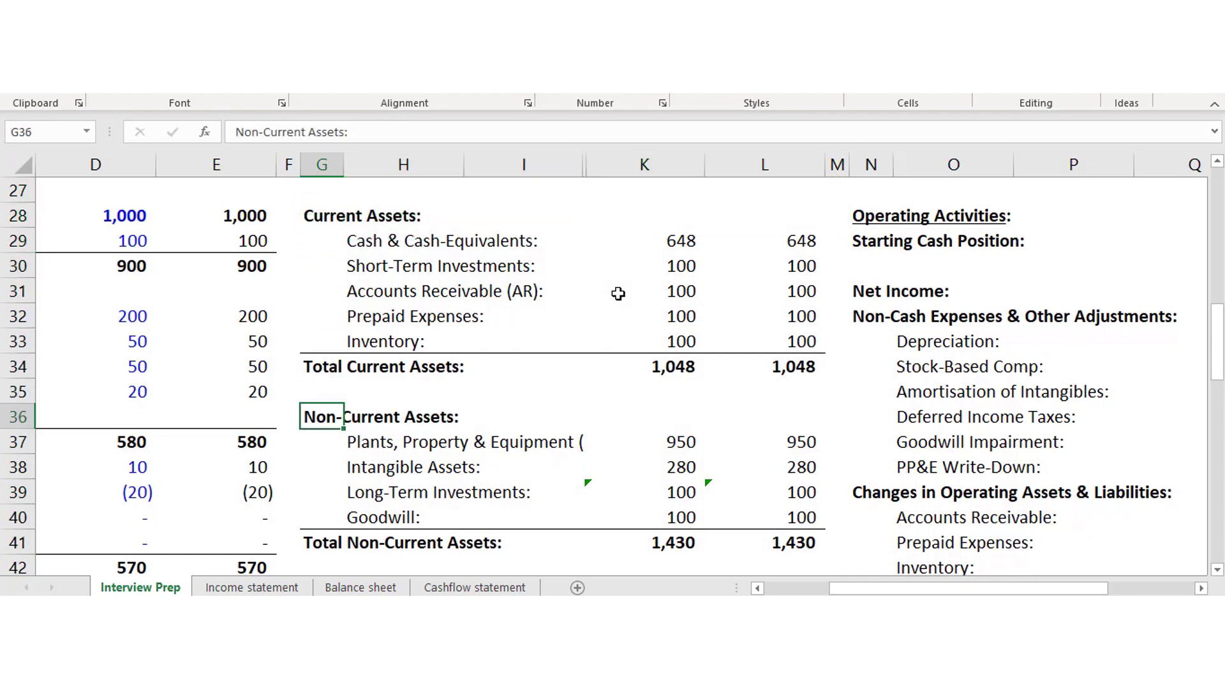
{"action": "key", "text": "shift+Right"}
{"action": "key", "text": "shift+Right"}
{"action": "key", "text": "shift+Right"}
{"action": "key", "text": "shift+Right"}
{"action": "key", "text": "Up"}
{"action": "key", "text": "Up"}
{"action": "key", "text": "Up"}
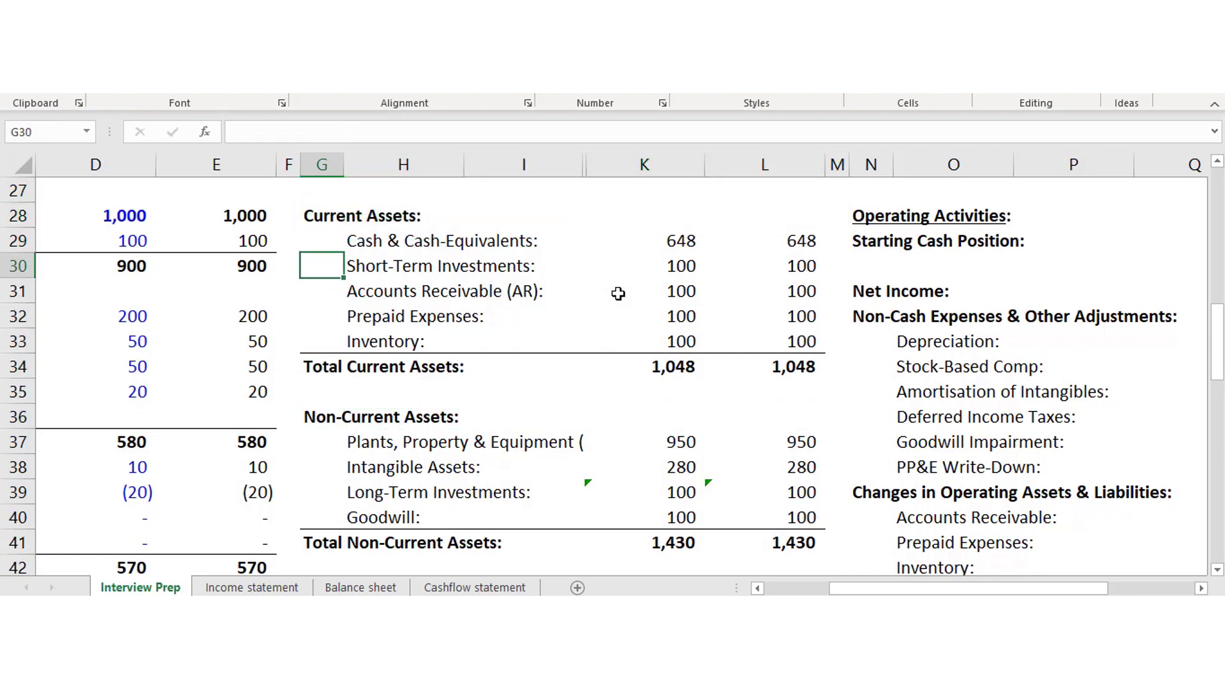
{"action": "key", "text": "shift+Right"}
{"action": "key", "text": "shift+Right"}
{"action": "key", "text": "shift+Right"}
{"action": "key", "text": "shift+Right"}
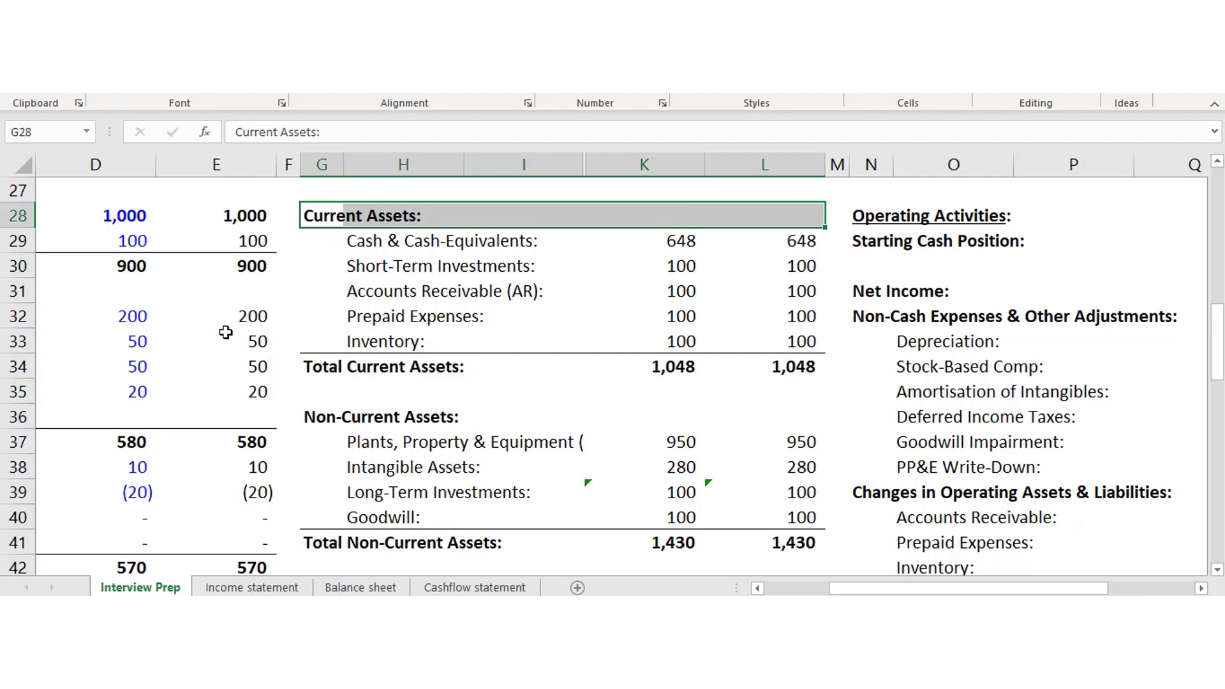
{"action": "key", "text": "shift+Down"}
{"action": "key", "text": "shift+Down"}
{"action": "key", "text": "shift+Down"}
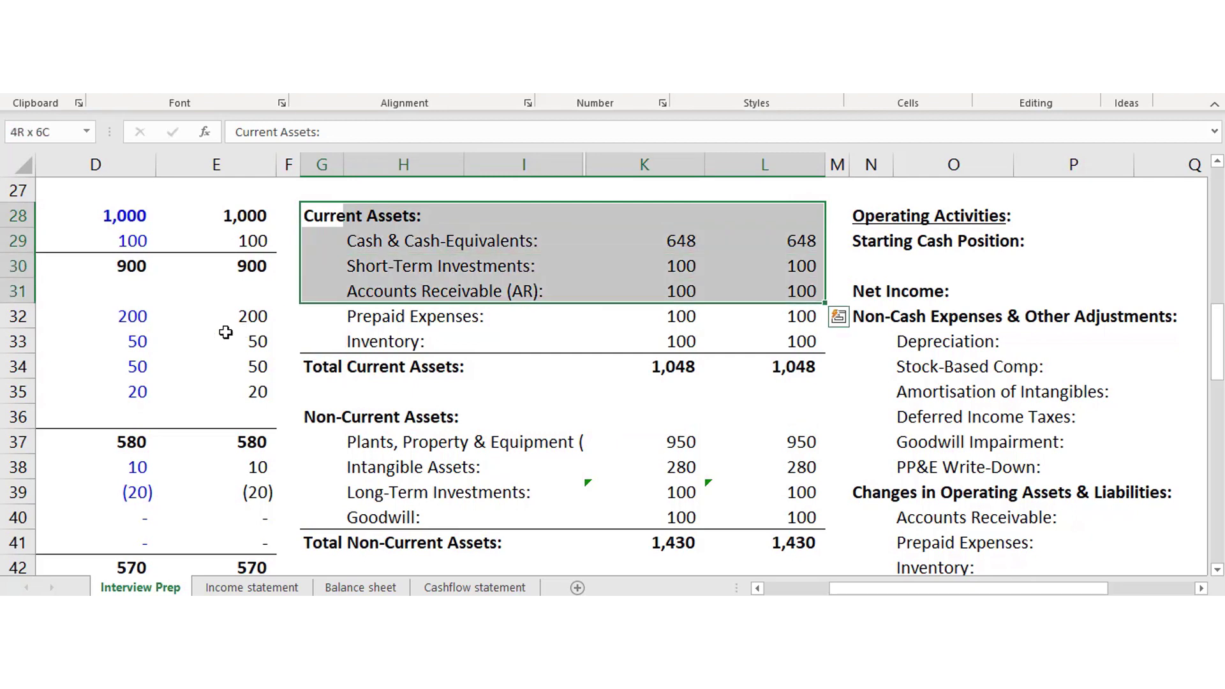
{"action": "key", "text": "shift+Down"}
{"action": "key", "text": "Down"}
{"action": "key", "text": "Down"}
{"action": "key", "text": "Down"}
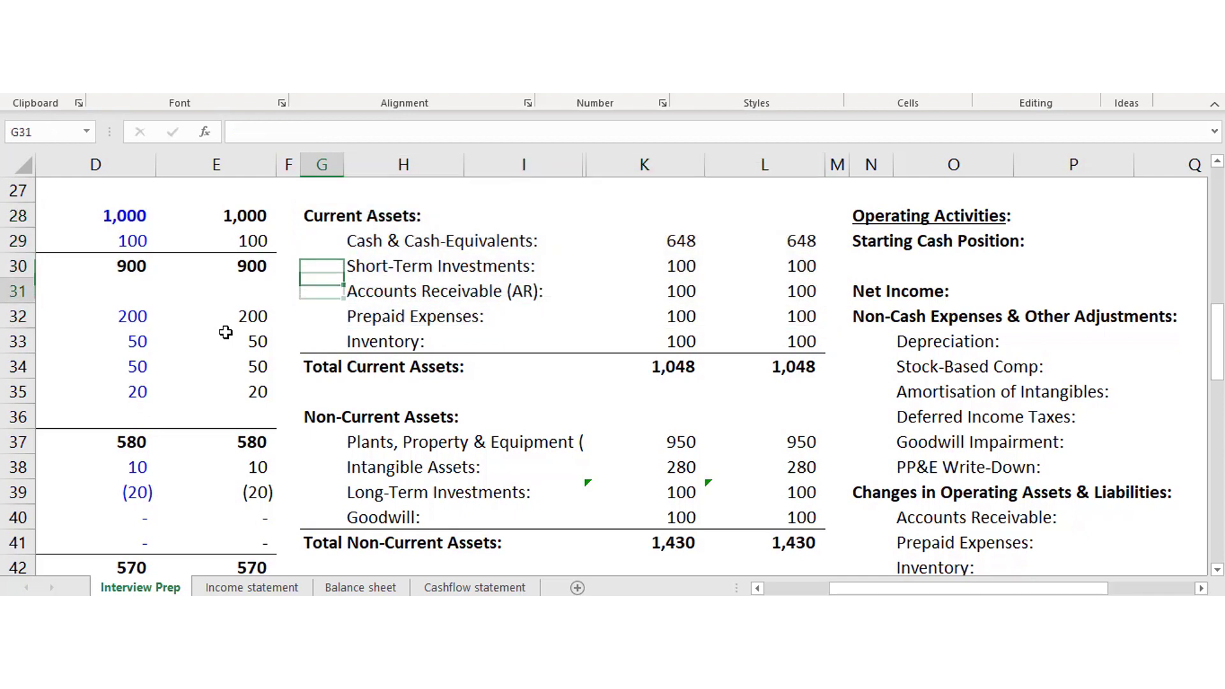
{"action": "key", "text": "Down"}
{"action": "key", "text": "shift+Right"}
{"action": "key", "text": "shift+Right"}
{"action": "key", "text": "shift+Right"}
{"action": "key", "text": "shift+Right"}
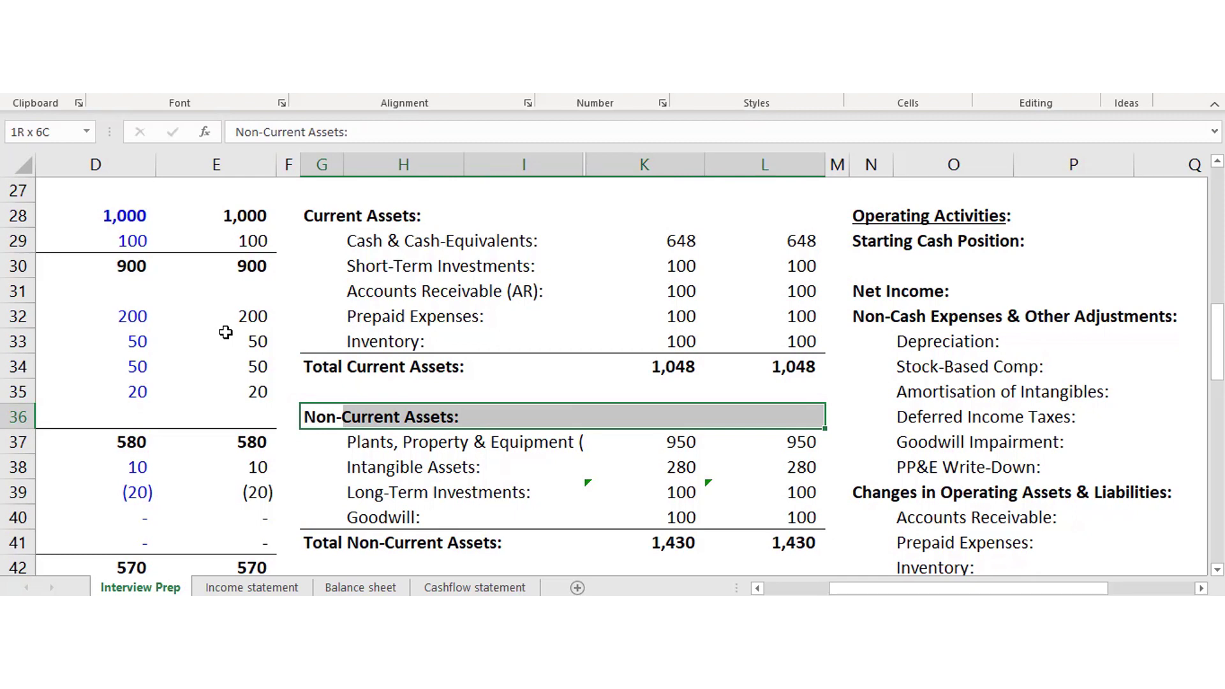
{"action": "key", "text": "shift+Down"}
{"action": "key", "text": "shift+Down"}
{"action": "key", "text": "shift+Down"}
{"action": "key", "text": "shift+Down"}
{"action": "key", "text": "Up"}
{"action": "key", "text": "Up"}
{"action": "key", "text": "Up"}
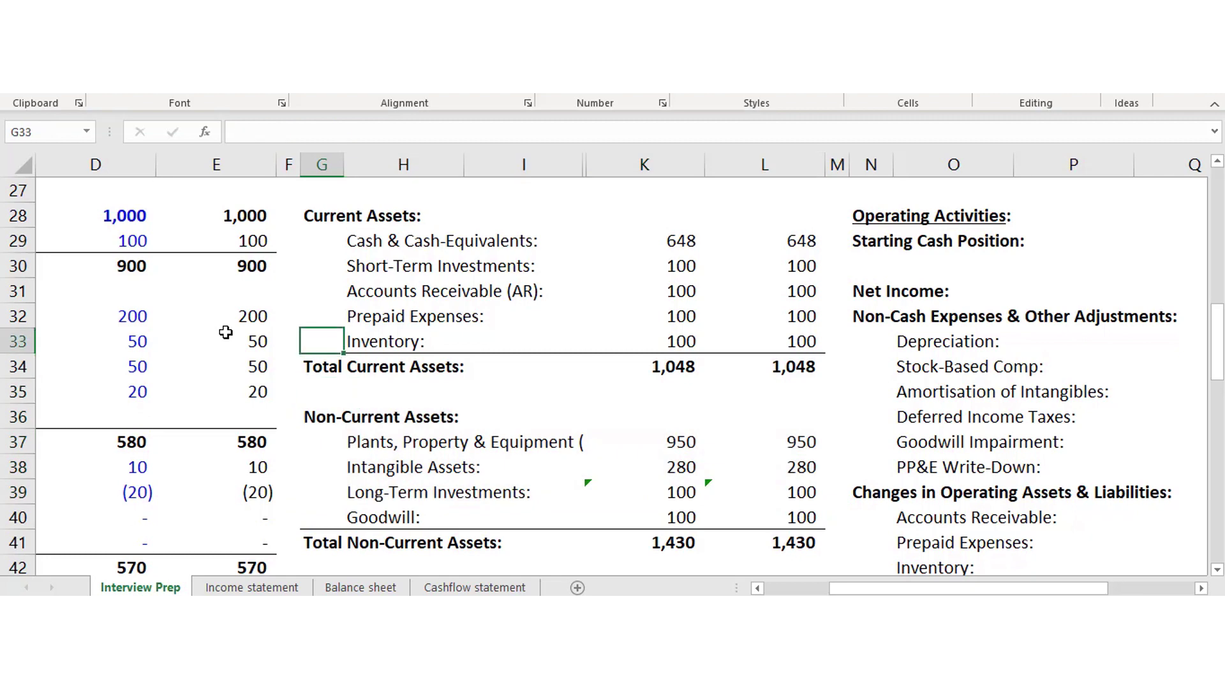
{"action": "key", "text": "shift+Right"}
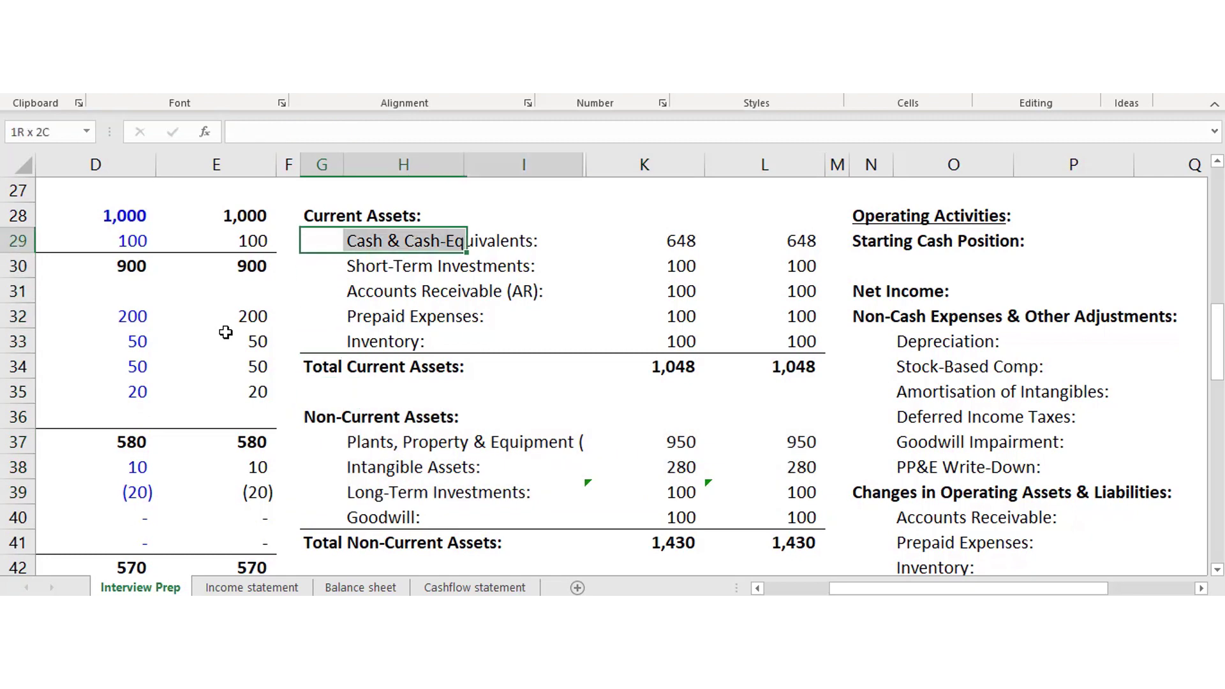
{"action": "key", "text": "shift+Right"}
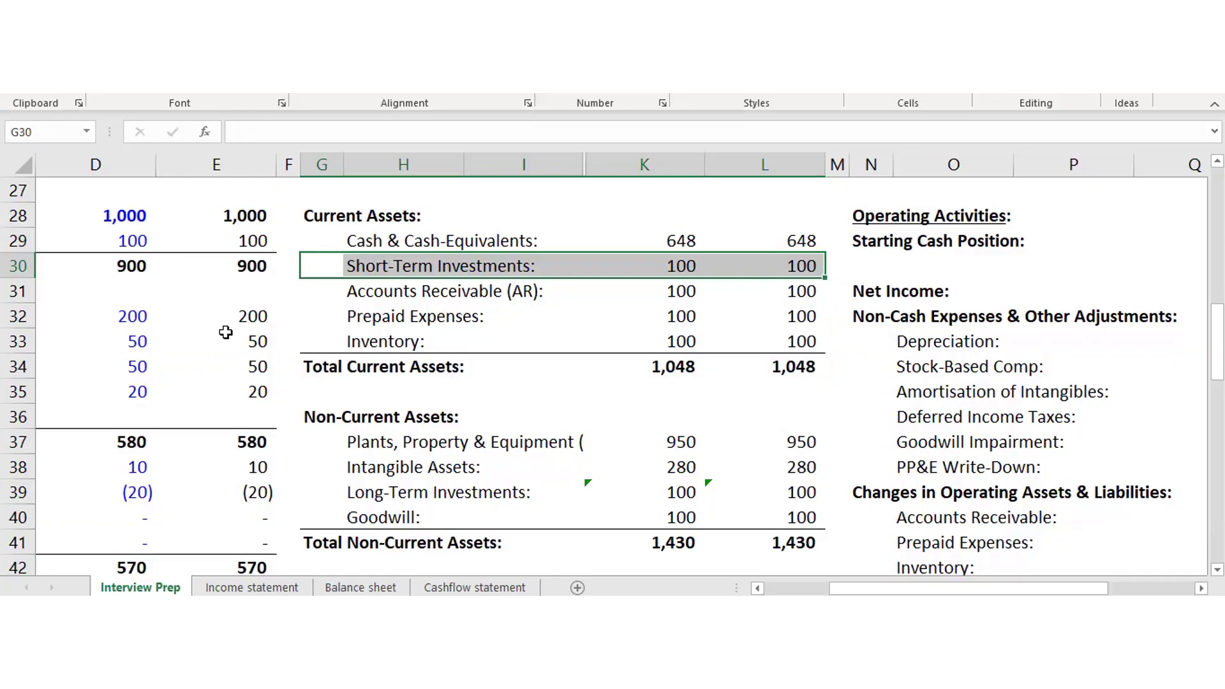
{"action": "key", "text": "Down"}
{"action": "key", "text": "shift+Right"}
{"action": "key", "text": "shift+Right"}
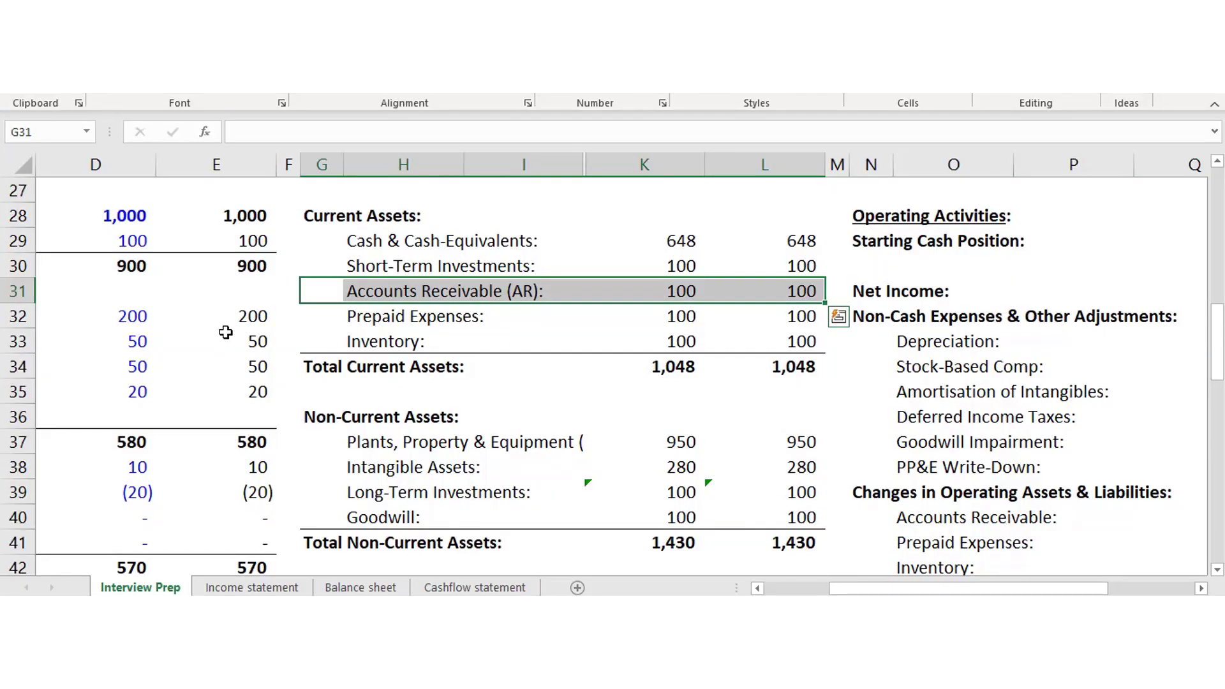
{"action": "left_click_drag", "start_coordinate": [319, 316], "coordinate": [447, 316]}
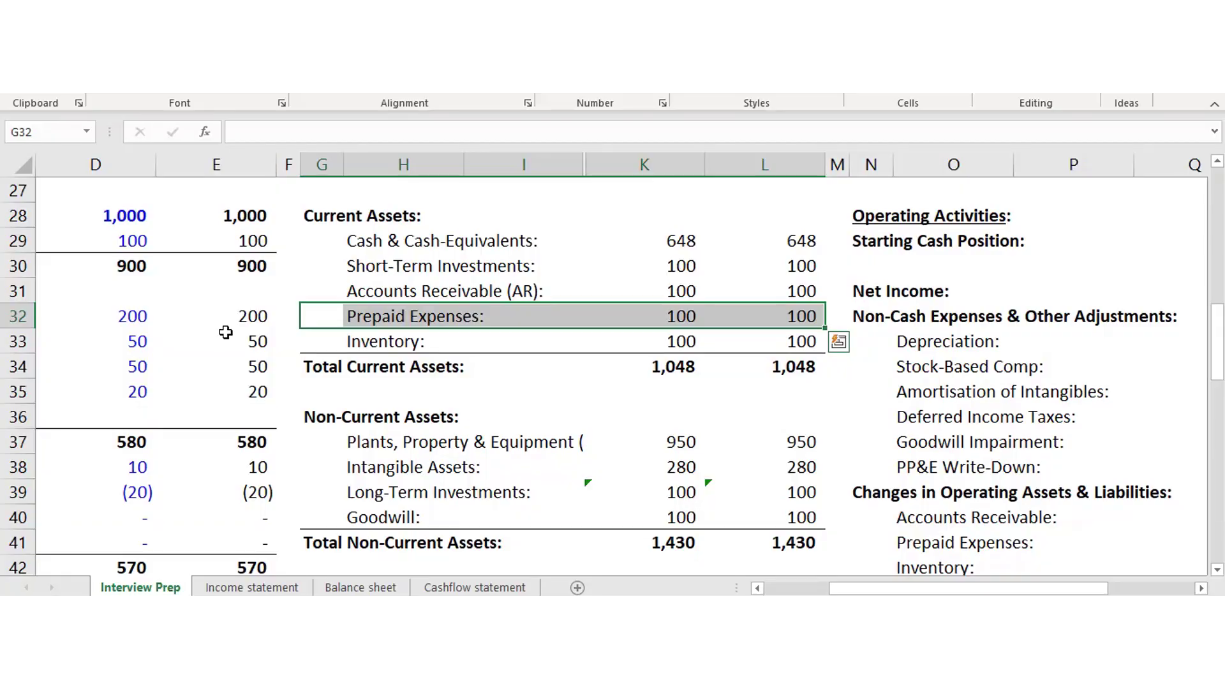
{"action": "key", "text": "Down"}
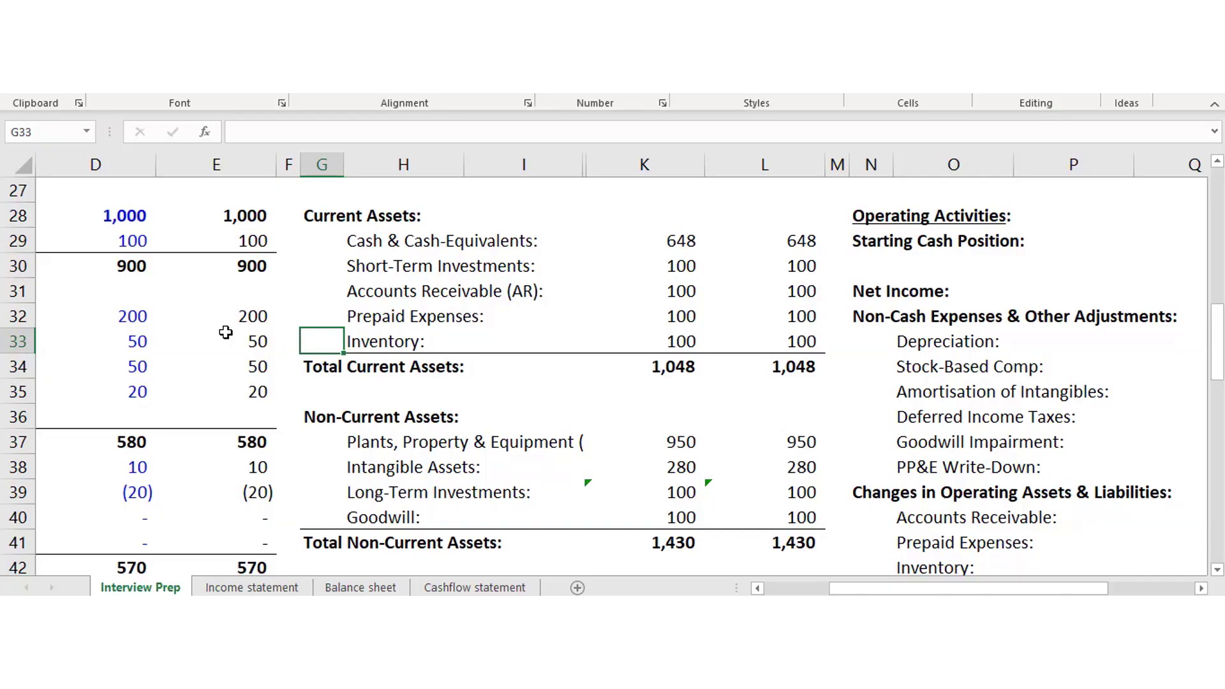
{"action": "key", "text": "Down"}
{"action": "key", "text": "Down"}
{"action": "key", "text": "Down"}
{"action": "key", "text": "Down"}
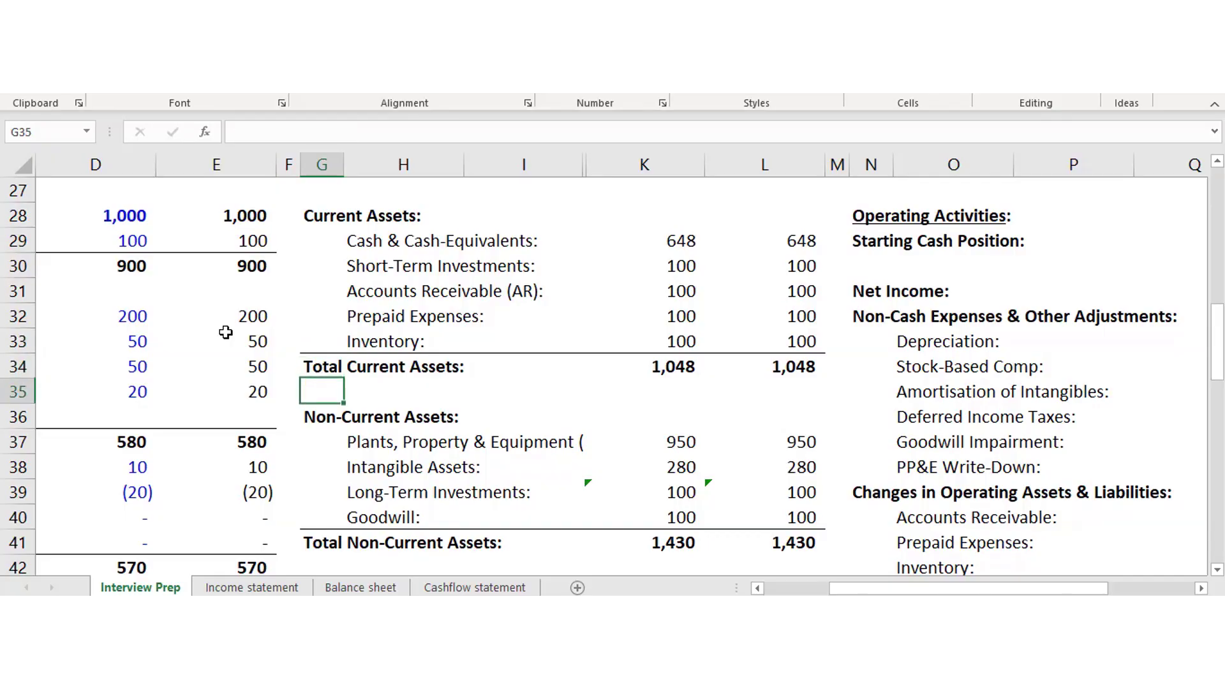
{"action": "key", "text": "Up"}
{"action": "key", "text": "Up"}
{"action": "key", "text": "Up"}
{"action": "key", "text": "Down"}
{"action": "key", "text": "Down"}
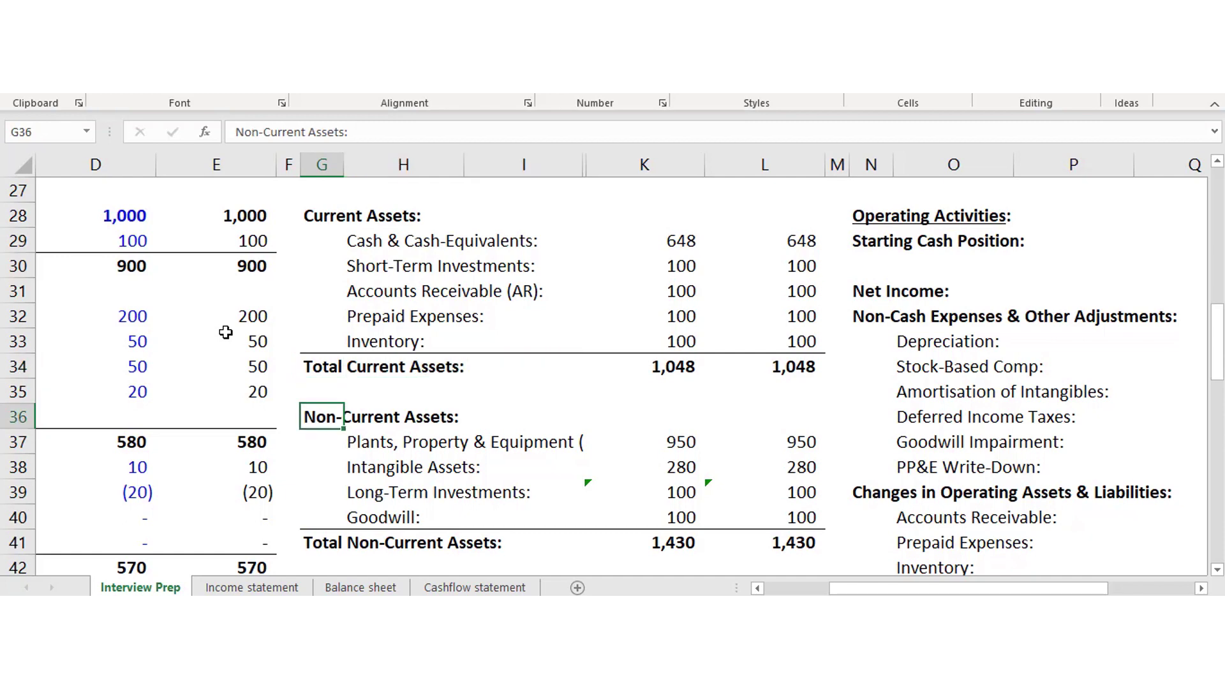
{"action": "key", "text": "shift+Right"}
{"action": "key", "text": "shift+Right"}
{"action": "key", "text": "shift+Right"}
{"action": "key", "text": "shift+Right"}
{"action": "key", "text": "shift+Down"}
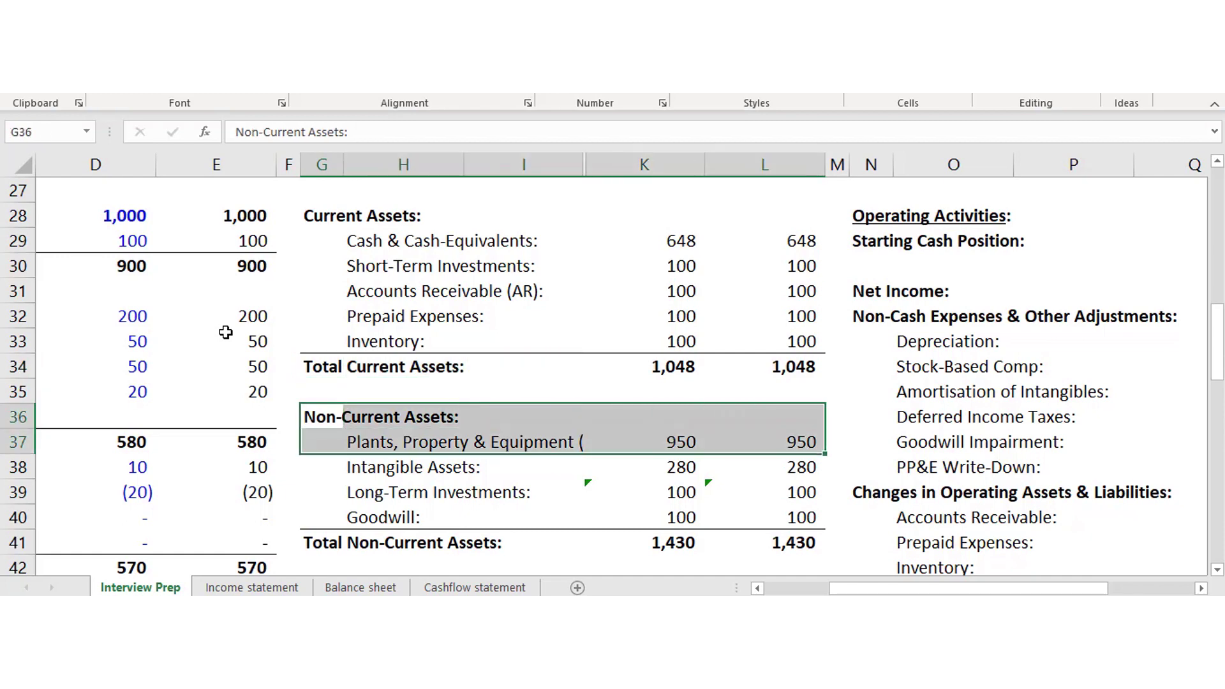
{"action": "key", "text": "Down"}
{"action": "key", "text": "shift+Right"}
{"action": "key", "text": "shift+Right"}
{"action": "key", "text": "shift+Right"}
{"action": "key", "text": "shift+Right"}
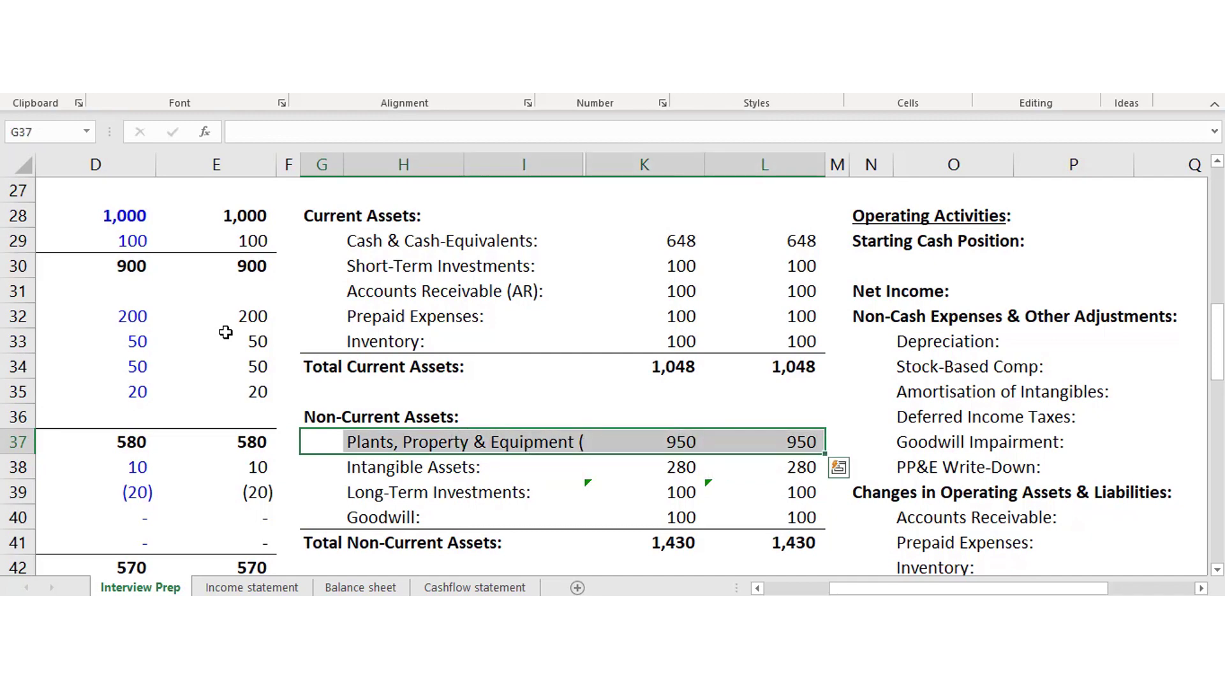
{"action": "key", "text": "shift+Down"}
{"action": "key", "text": "shift+Down"}
{"action": "key", "text": "shift+Down"}
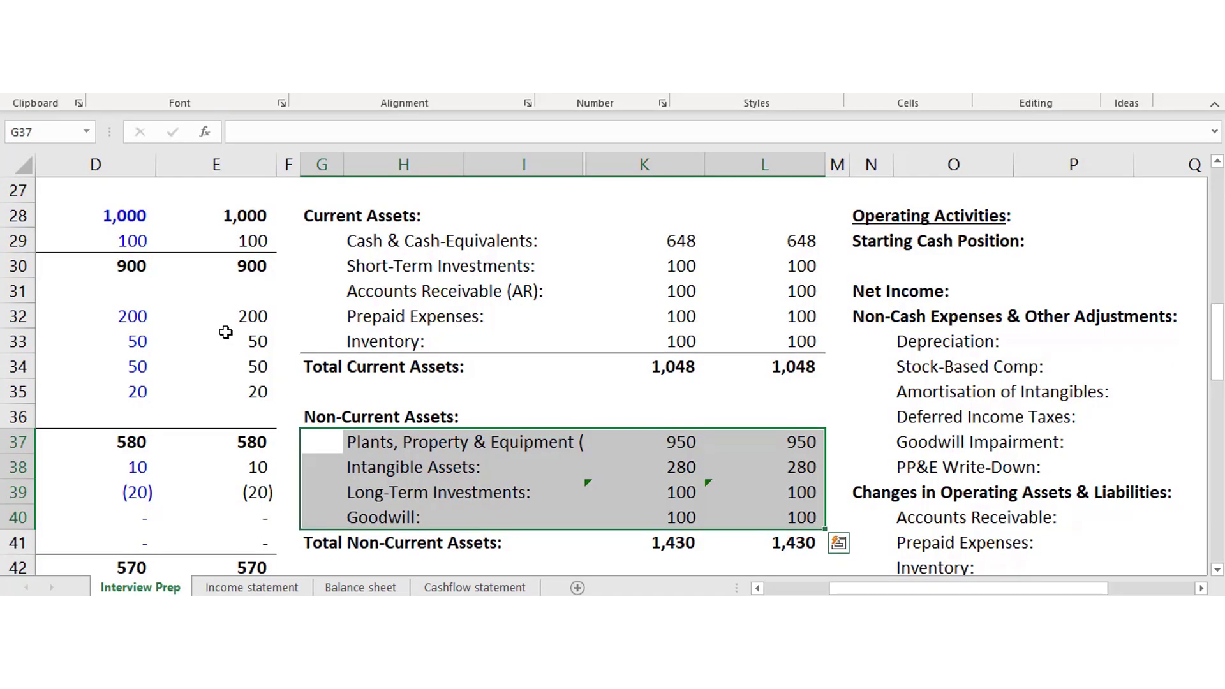
{"action": "key", "text": "Up"}
{"action": "key", "text": "Down"}
{"action": "key", "text": "shift+Right"}
{"action": "key", "text": "shift+Right"}
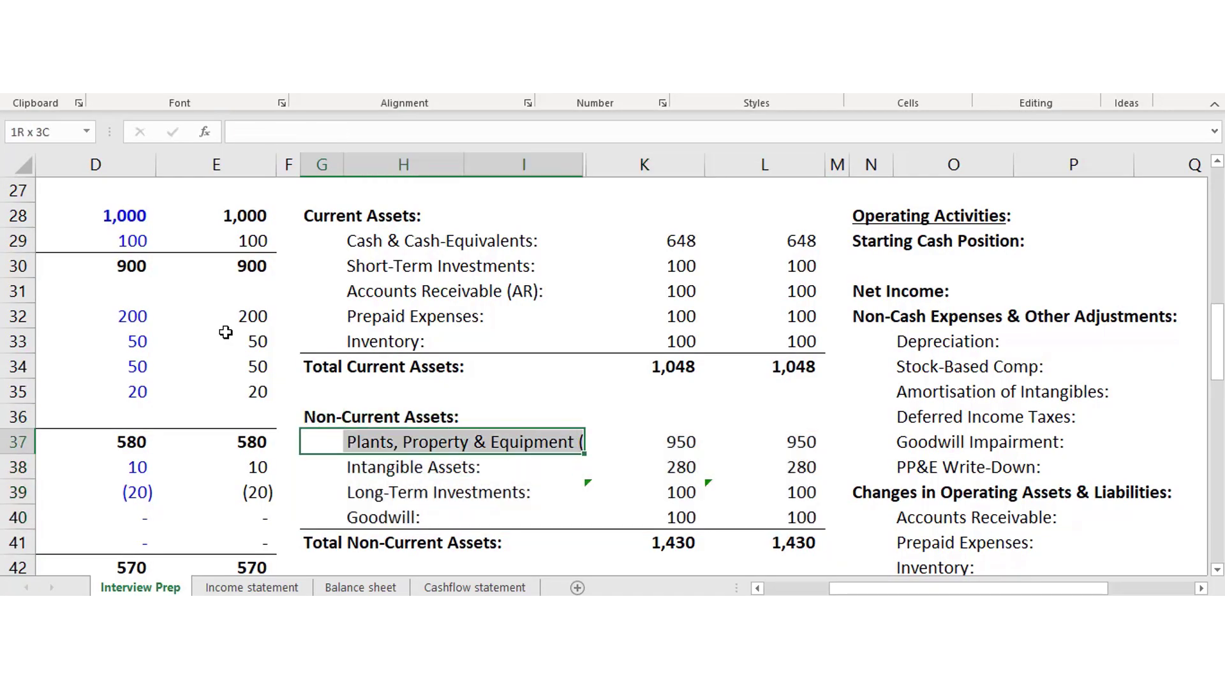
{"action": "key", "text": "Down"}
{"action": "key", "text": "shift+Right"}
{"action": "key", "text": "shift+Right"}
{"action": "key", "text": "shift+Right"}
{"action": "key", "text": "shift+Right"}
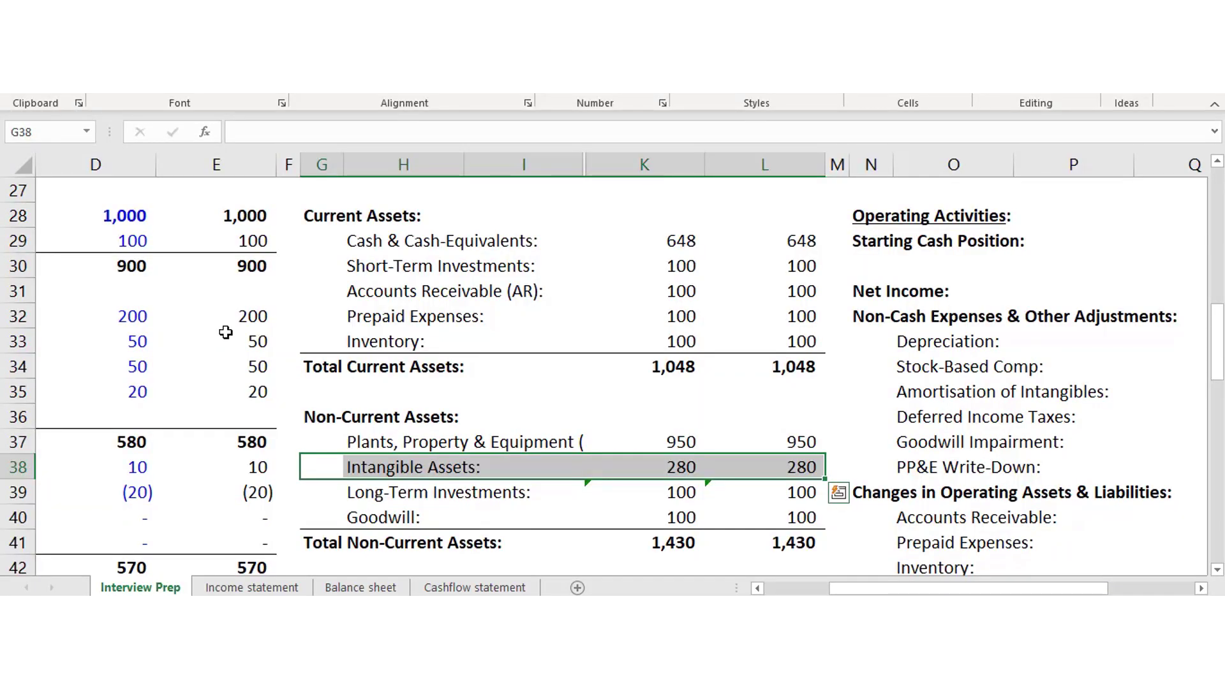
{"action": "key", "text": "Down"}
{"action": "key", "text": "shift+Right"}
{"action": "key", "text": "shift+Right"}
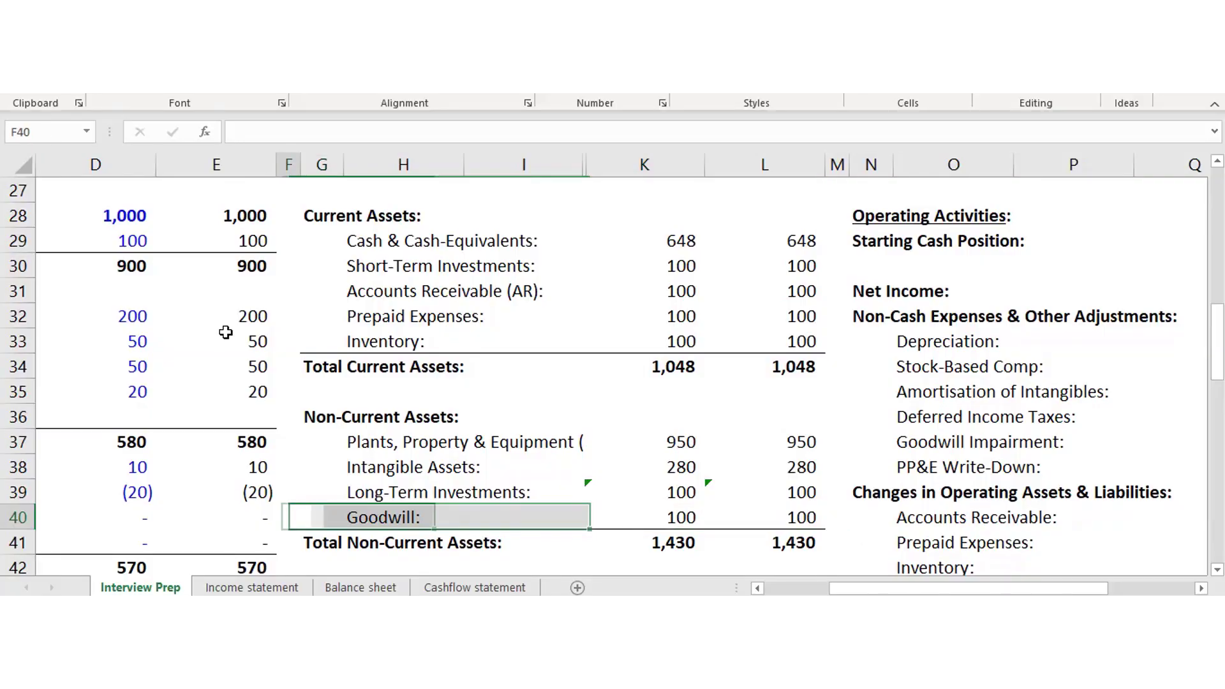
{"action": "key", "text": "Right"}
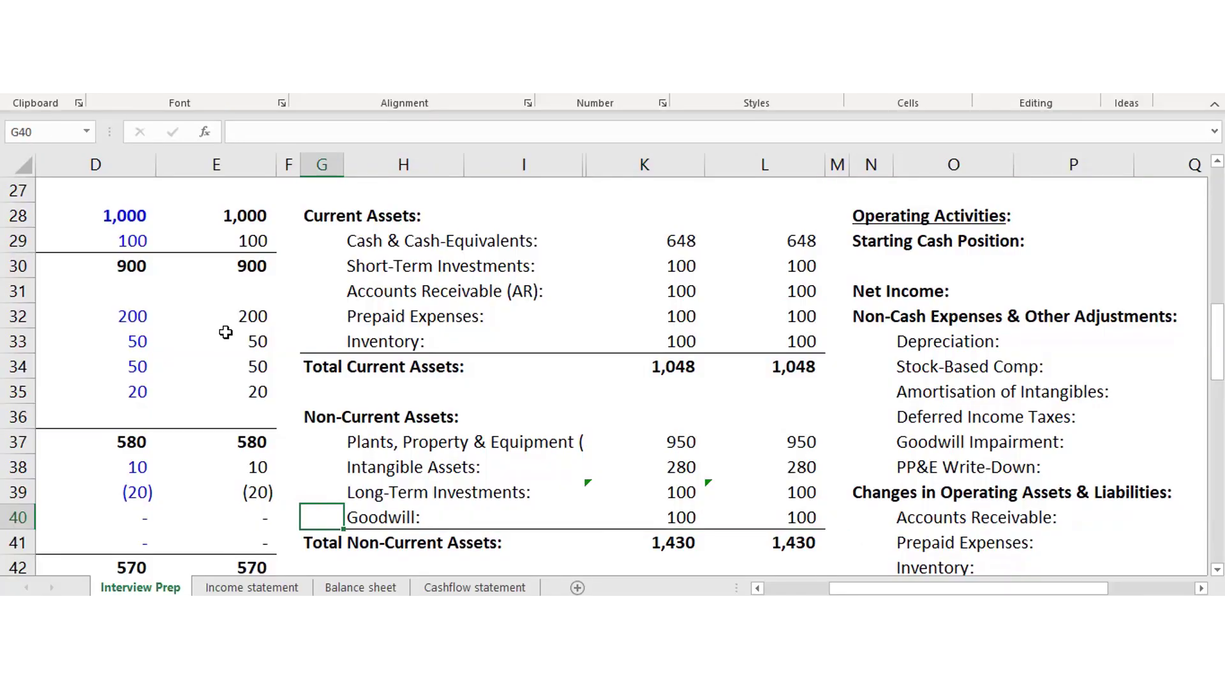
{"action": "key", "text": "shift+Right"}
{"action": "key", "text": "shift+Right"}
{"action": "key", "text": "shift+Right"}
{"action": "key", "text": "shift+Right"}
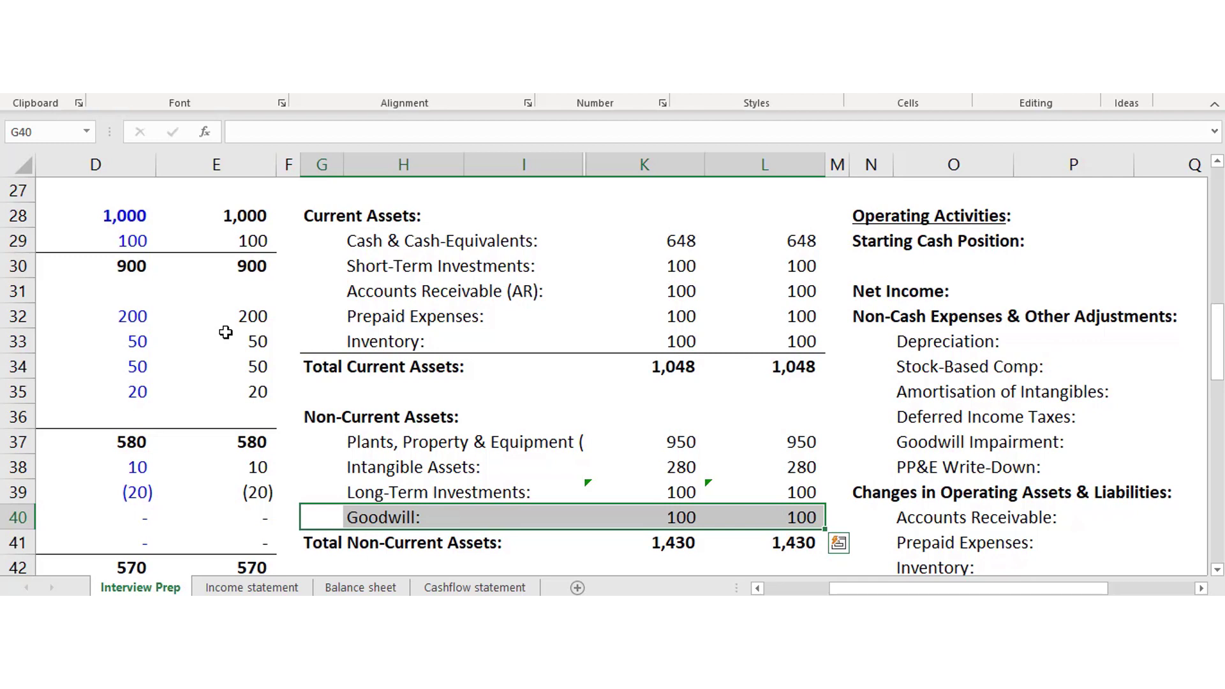
{"action": "key", "text": "Down"}
{"action": "key", "text": "Up"}
{"action": "key", "text": "shift+Right"}
{"action": "key", "text": "shift+Right"}
{"action": "key", "text": "shift+Right"}
{"action": "key", "text": "shift+Right"}
{"action": "key", "text": "Down"}
{"action": "key", "text": "Down"}
{"action": "key", "text": "Down"}
{"action": "key", "text": "Down"}
{"action": "key", "text": "Down"}
{"action": "key", "text": "Down"}
{"action": "key", "text": "Down"}
{"action": "key", "text": "Up"}
{"action": "key", "text": "Up"}
{"action": "key", "text": "Up"}
{"action": "key", "text": "Up"}
{"action": "key", "text": "Up"}
{"action": "key", "text": "Up"}
{"action": "key", "text": "shift+Right"}
{"action": "key", "text": "shift+Right"}
{"action": "key", "text": "shift+Right"}
{"action": "key", "text": "shift+Right"}
{"action": "key", "text": "shift+Right"}
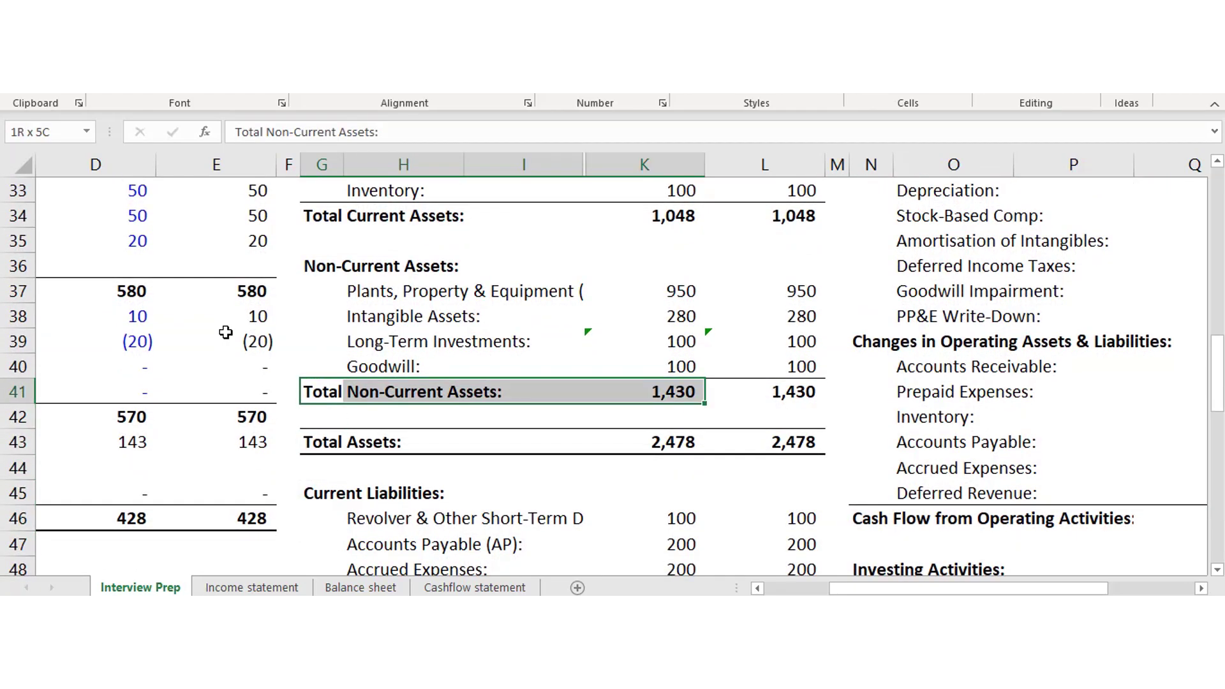
{"action": "key", "text": "Down"}
{"action": "key", "text": "Down"}
{"action": "key", "text": "Down"}
{"action": "key", "text": "Down"}
{"action": "key", "text": "Down"}
{"action": "key", "text": "Down"}
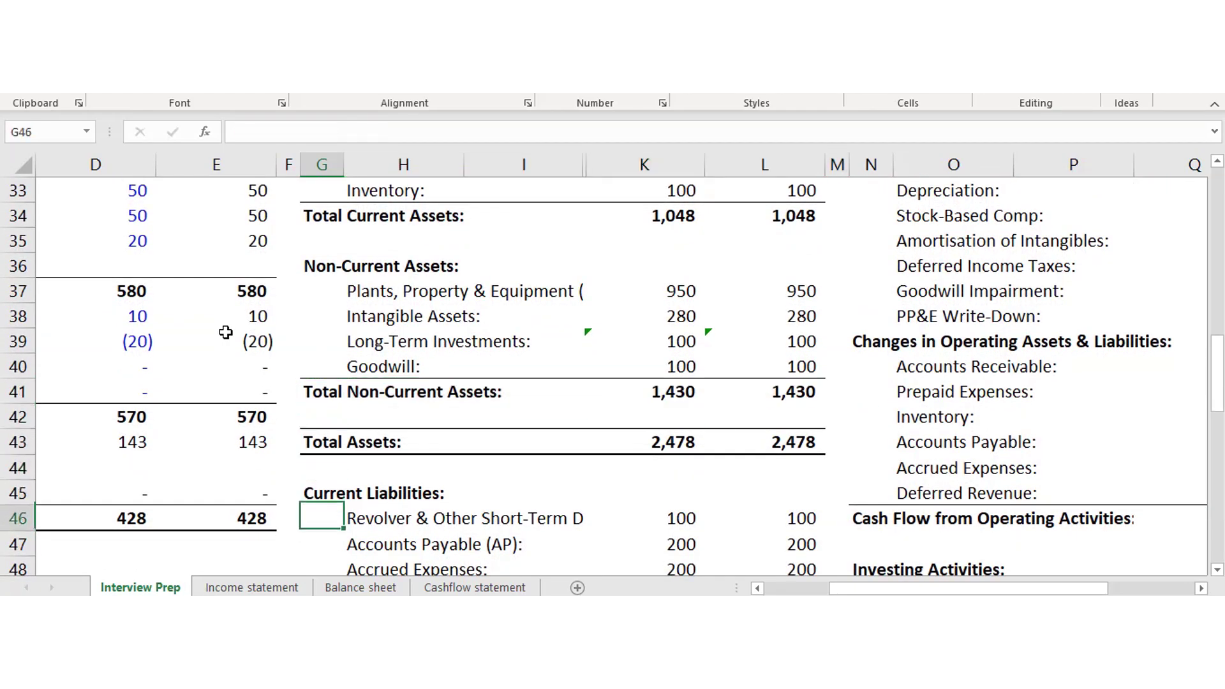
{"action": "key", "text": "Down"}
{"action": "key", "text": "Down"}
{"action": "key", "text": "Down"}
{"action": "key", "text": "Down"}
{"action": "key", "text": "Down"}
{"action": "key", "text": "Down"}
{"action": "key", "text": "Down"}
{"action": "key", "text": "Down"}
{"action": "key", "text": "Up"}
{"action": "key", "text": "Up"}
{"action": "key", "text": "Up"}
{"action": "key", "text": "Up"}
{"action": "key", "text": "Up"}
{"action": "key", "text": "Up"}
{"action": "key", "text": "Up"}
{"action": "key", "text": "Up"}
{"action": "key", "text": "Up"}
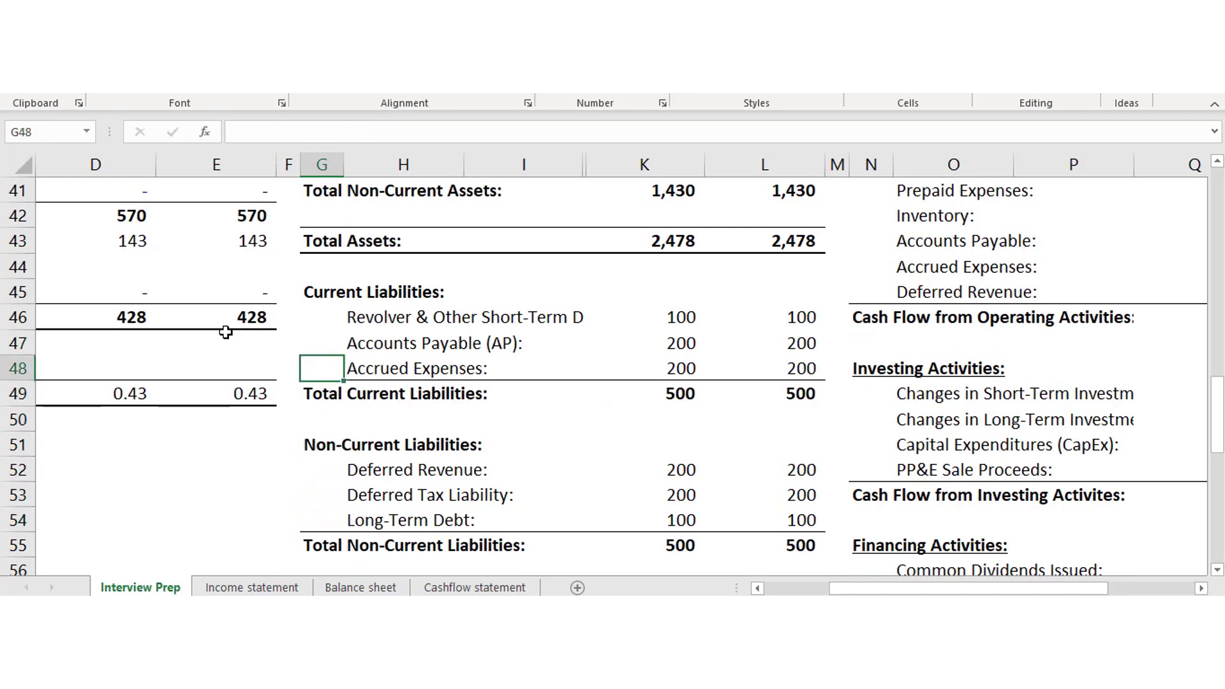
{"action": "key", "text": "Up"}
{"action": "key", "text": "shift+Right"}
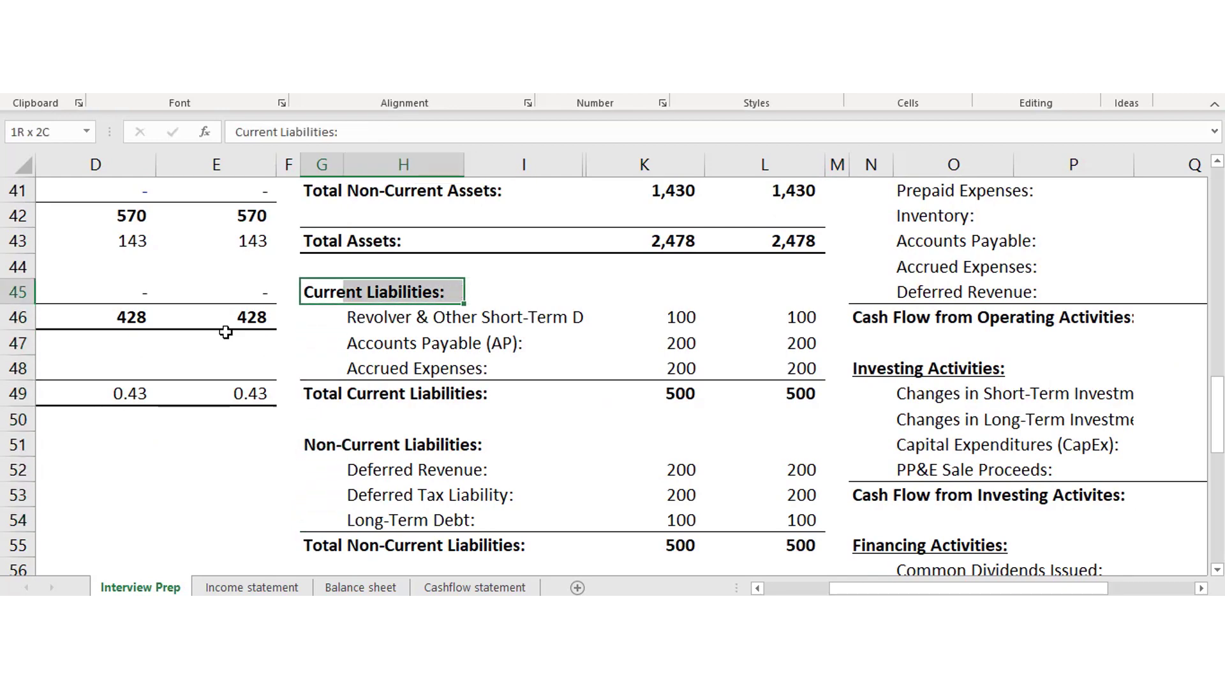
{"action": "key", "text": "shift+Right"}
{"action": "key", "text": "shift+Right"}
{"action": "key", "text": "shift+Right"}
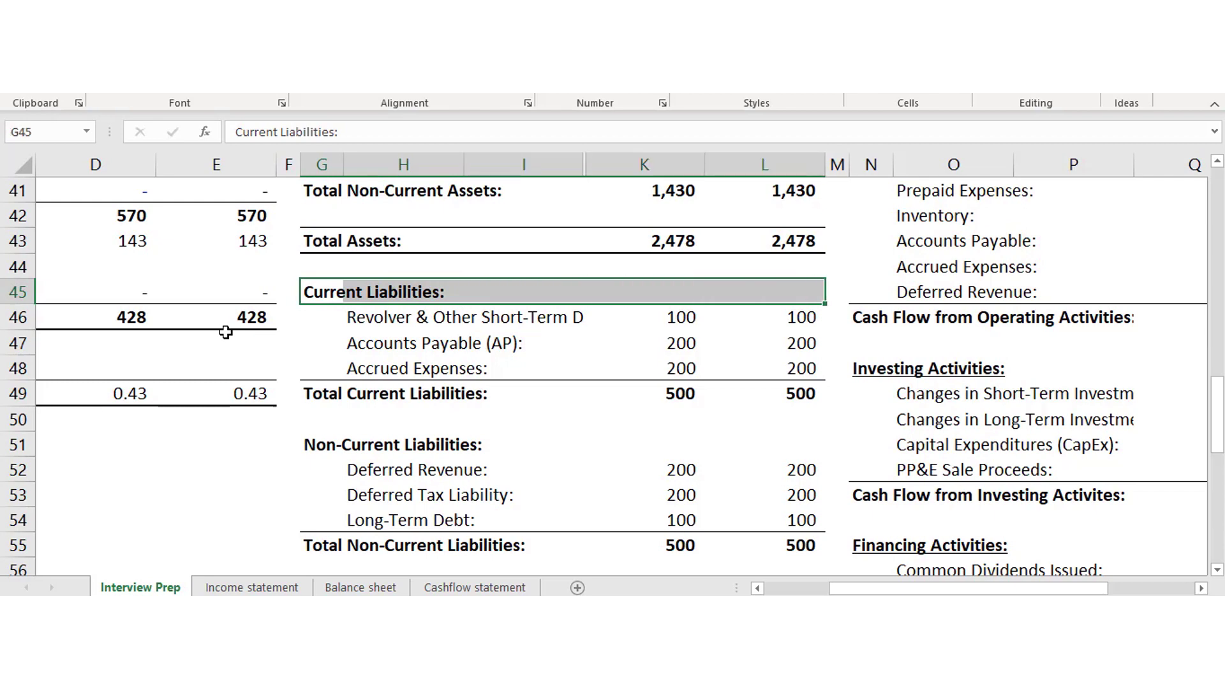
{"action": "key", "text": "Left"}
{"action": "type", "text": "="}
{"action": "key", "text": "Left"}
{"action": "key", "text": "Left"}
{"action": "type", "text": "+"}
{"action": "key", "text": "Left"}
{"action": "key", "text": "Escape"}
{"action": "key", "text": "Down"}
{"action": "key", "text": "Down"}
{"action": "key", "text": "Down"}
{"action": "key", "text": "Down"}
{"action": "key", "text": "Down"}
{"action": "key", "text": "Down"}
{"action": "key", "text": "Right"}
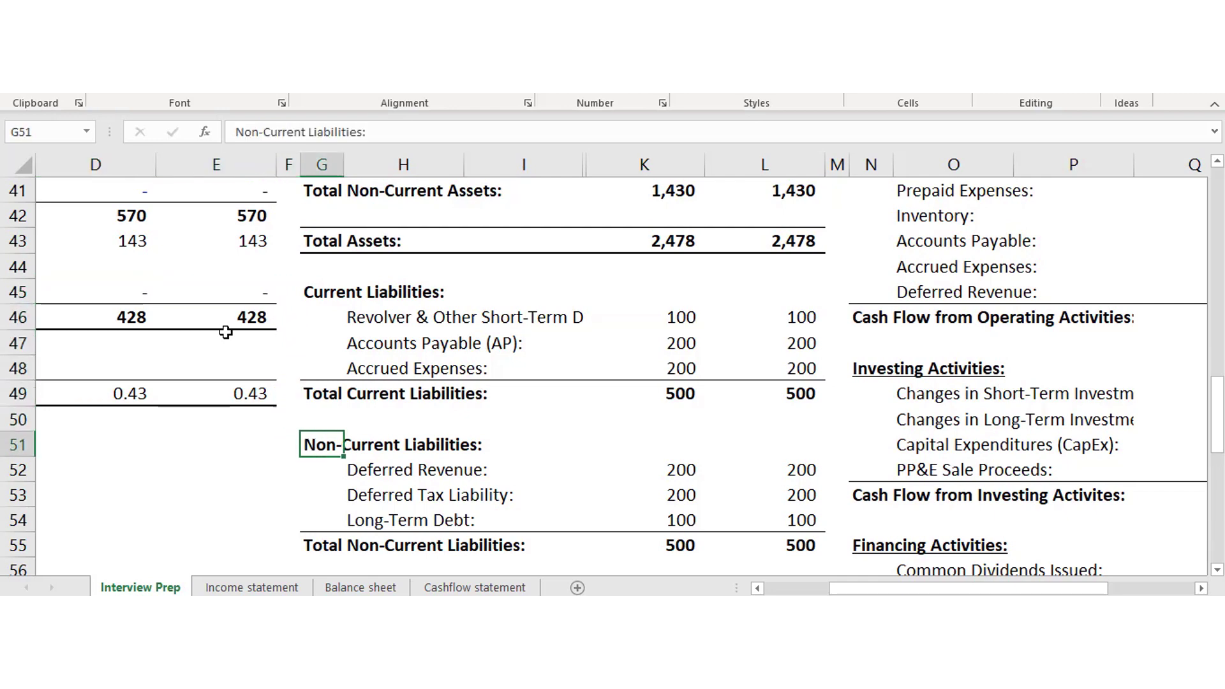
{"action": "key", "text": "shift+Right"}
{"action": "key", "text": "shift+Right"}
{"action": "key", "text": "shift+Right"}
{"action": "key", "text": "shift+Right"}
{"action": "key", "text": "shift+Left"}
{"action": "key", "text": "shift+Left"}
{"action": "key", "text": "Up"}
{"action": "key", "text": "Up"}
{"action": "key", "text": "Up"}
{"action": "key", "text": "Up"}
{"action": "key", "text": "Up"}
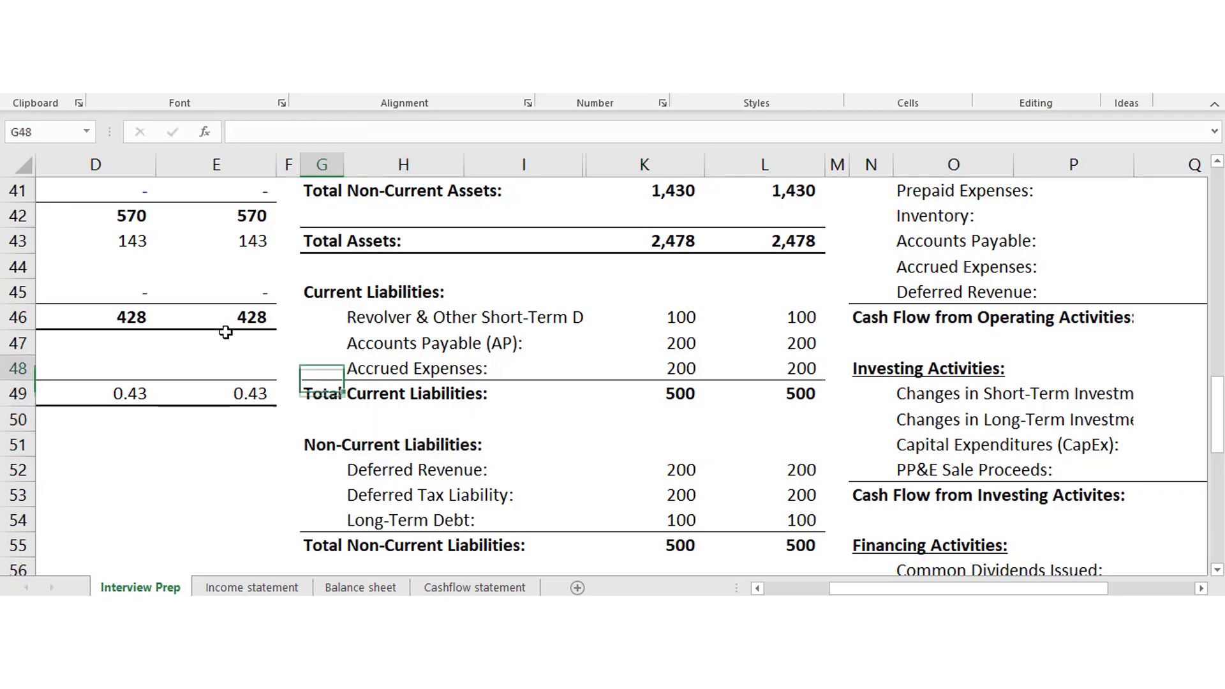
{"action": "key", "text": "shift+Right"}
{"action": "key", "text": "shift+Right"}
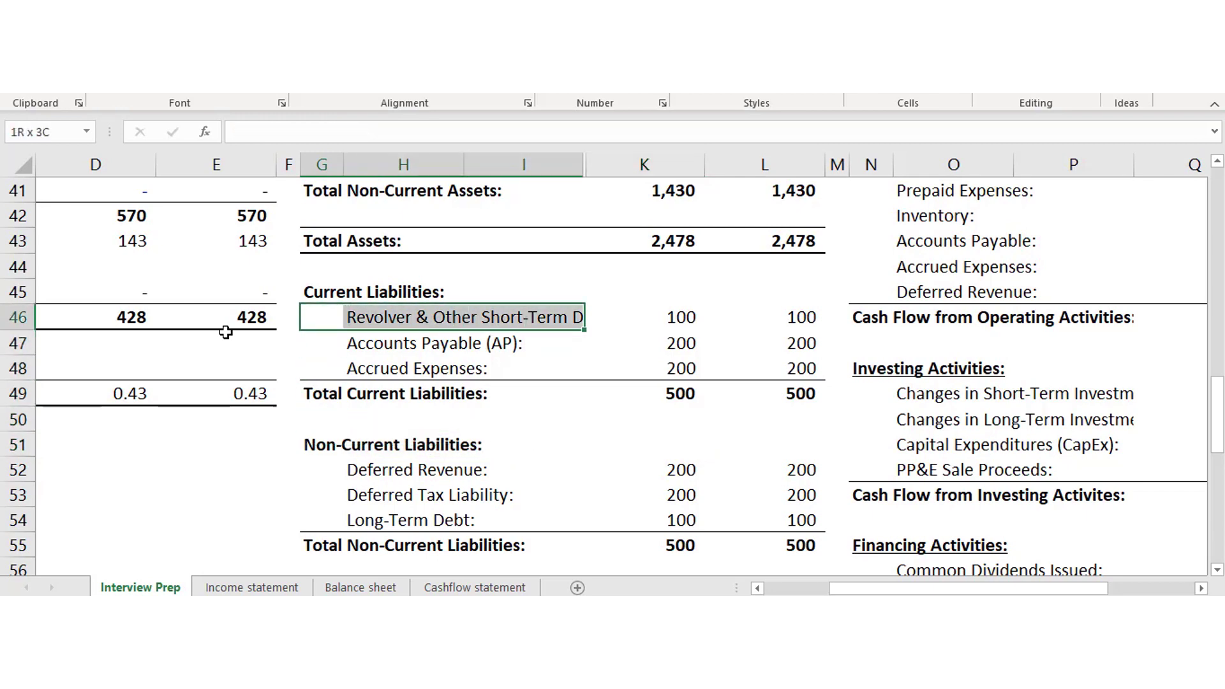
{"action": "key", "text": "shift+Right"}
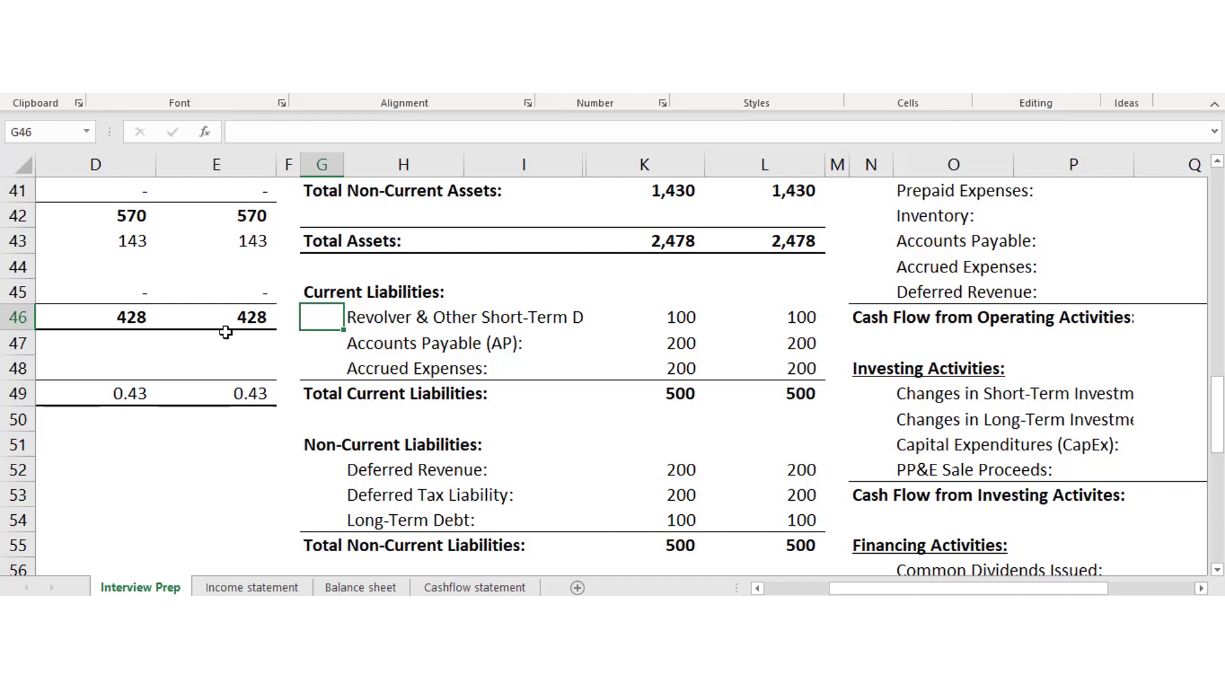
{"action": "key", "text": "Down"}
{"action": "key", "text": "shift+Right"}
{"action": "key", "text": "shift+Right"}
{"action": "key", "text": "shift+Right"}
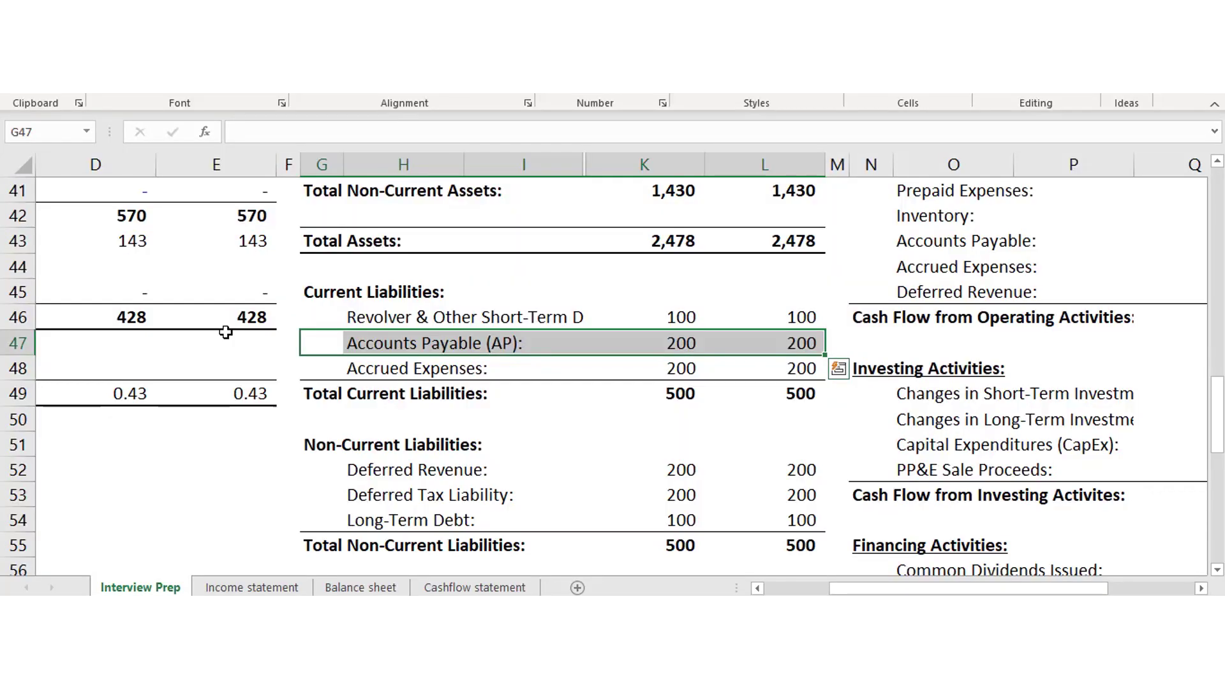
{"action": "key", "text": "Down"}
{"action": "key", "text": "shift+Right"}
{"action": "key", "text": "shift+Right"}
{"action": "key", "text": "shift+Right"}
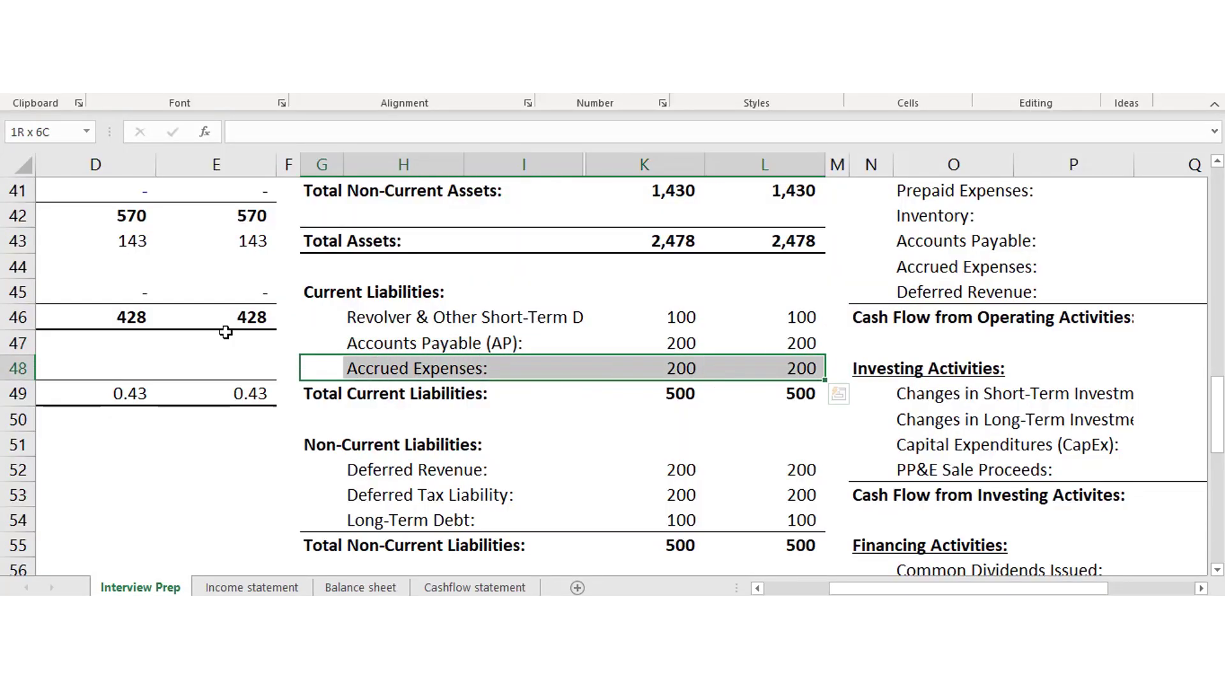
{"action": "key", "text": "Left"}
{"action": "key", "text": "shift+Right"}
{"action": "key", "text": "shift+Right"}
{"action": "key", "text": "Down"}
{"action": "key", "text": "Down"}
{"action": "key", "text": "Down"}
{"action": "key", "text": "Down"}
{"action": "key", "text": "Down"}
{"action": "key", "text": "Down"}
{"action": "key", "text": "Down"}
{"action": "key", "text": "Down"}
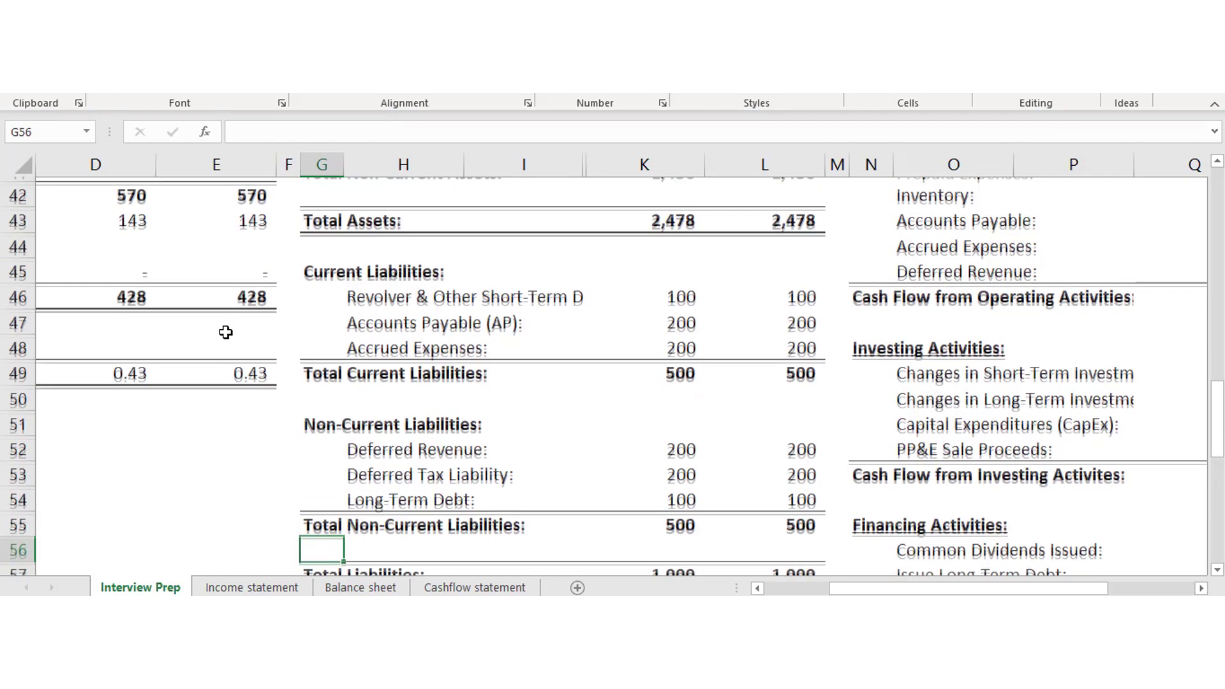
{"action": "key", "text": "Up"}
{"action": "key", "text": "Up"}
{"action": "key", "text": "Up"}
{"action": "key", "text": "Up"}
{"action": "key", "text": "Up"}
{"action": "key", "text": "Up"}
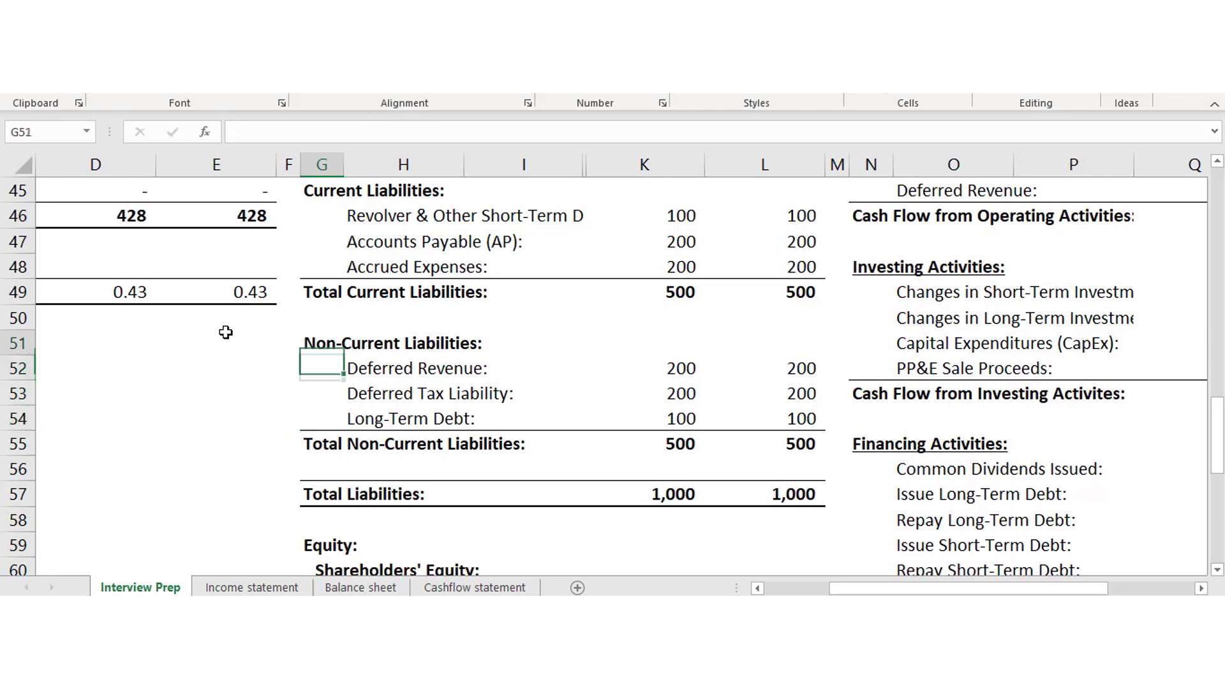
{"action": "key", "text": "Up"}
{"action": "key", "text": "Down"}
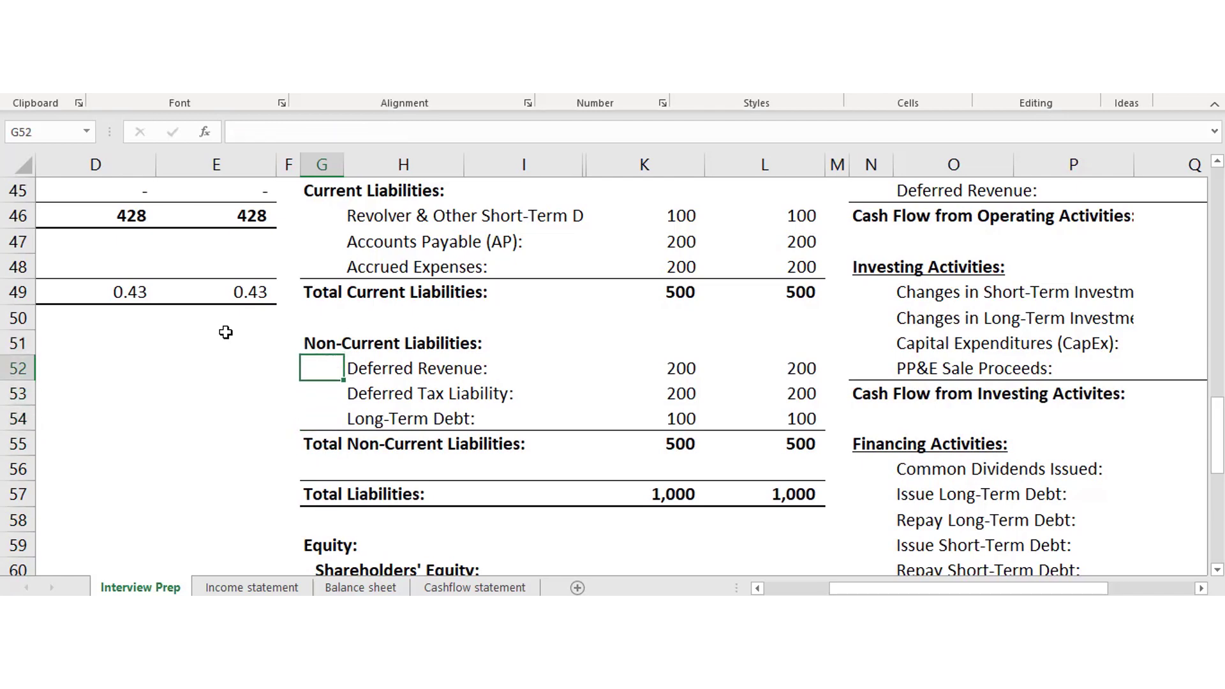
{"action": "key", "text": "shift+Right"}
{"action": "key", "text": "shift+Right"}
{"action": "key", "text": "shift+Right"}
{"action": "key", "text": "shift+Right"}
{"action": "key", "text": "shift+Left"}
{"action": "key", "text": "shift+Left"}
{"action": "key", "text": "shift+Left"}
{"action": "key", "text": "shift+Left"}
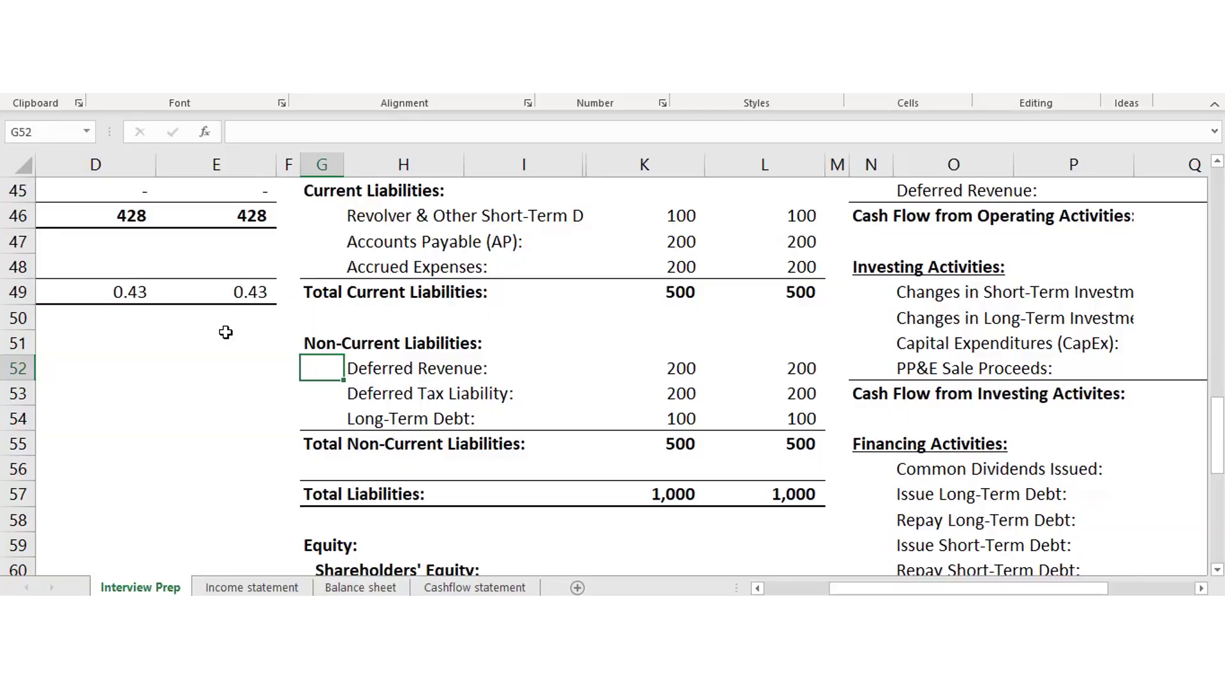
{"action": "key", "text": "Down"}
{"action": "key", "text": "shift+Right"}
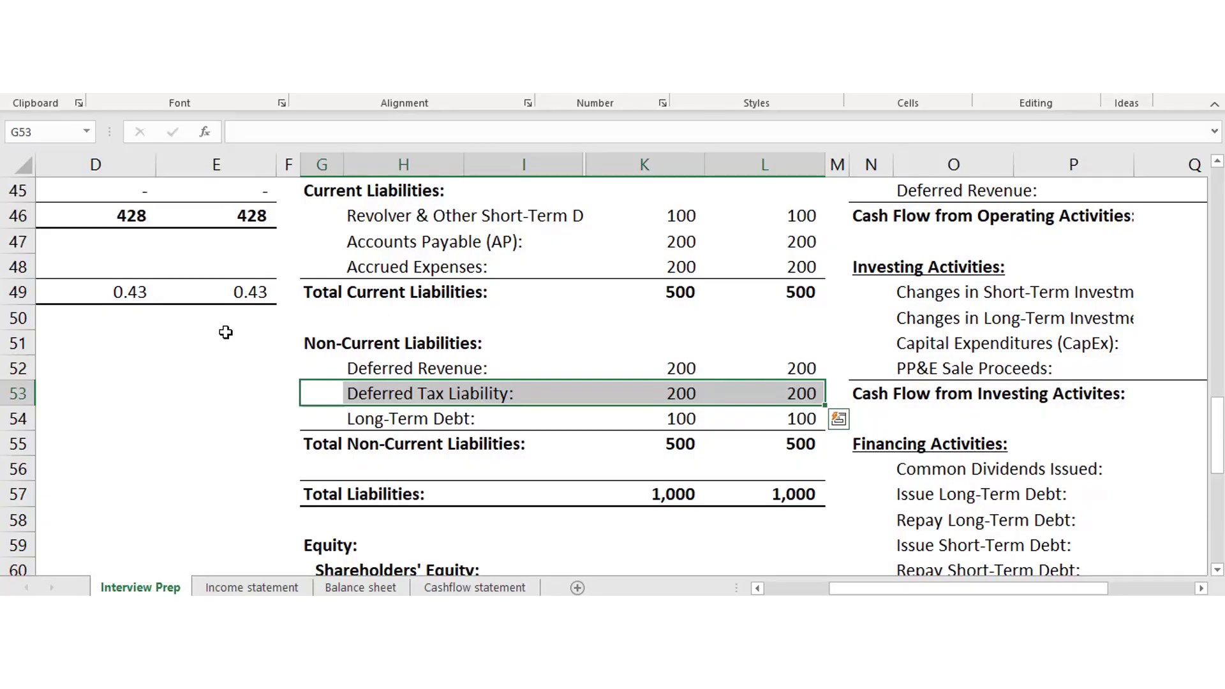
{"action": "key", "text": "Down"}
{"action": "key", "text": "shift+Right"}
{"action": "key", "text": "shift+Right"}
{"action": "key", "text": "shift+Right"}
{"action": "key", "text": "shift+Right"}
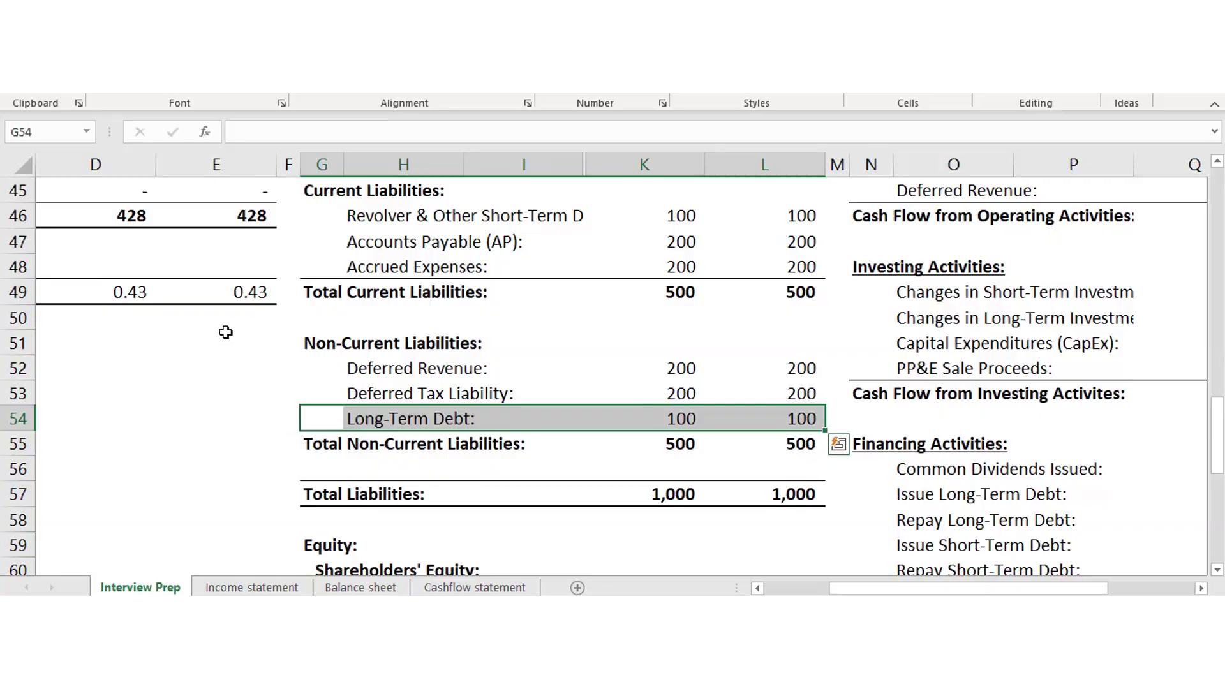
{"action": "key", "text": "Down"}
{"action": "key", "text": "Down"}
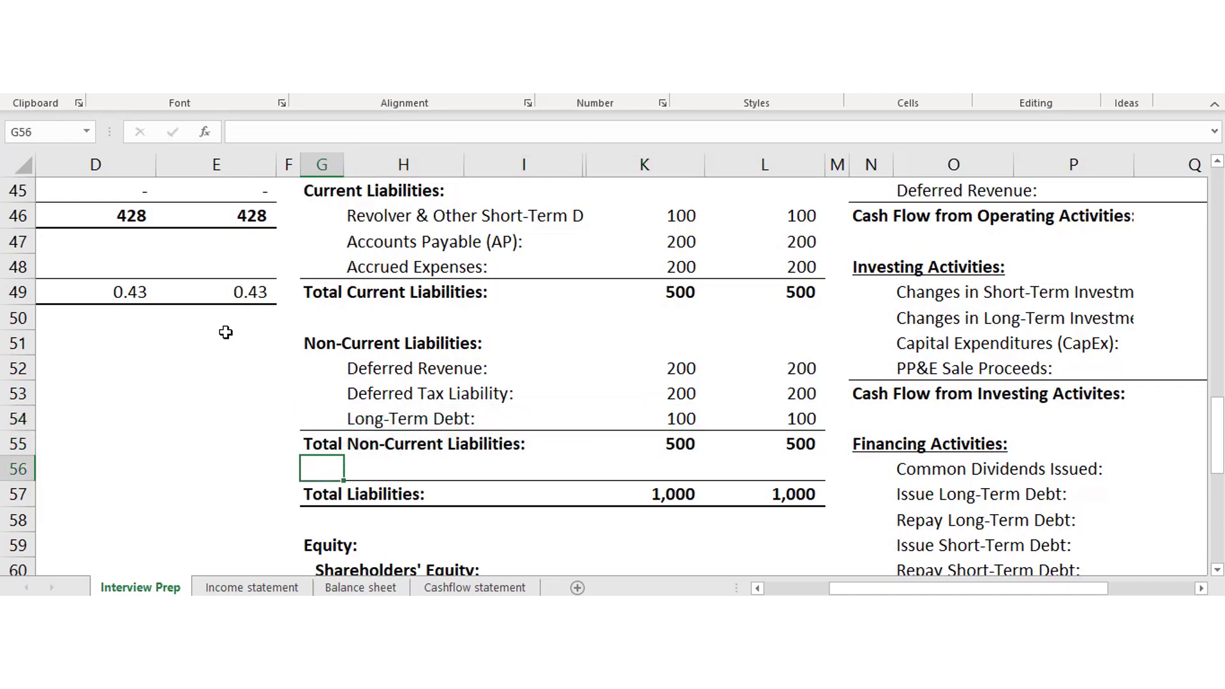
{"action": "key", "text": "Down"}
{"action": "key", "text": "shift+Right"}
{"action": "key", "text": "shift+Right"}
{"action": "key", "text": "shift+Right"}
{"action": "key", "text": "shift+Right"}
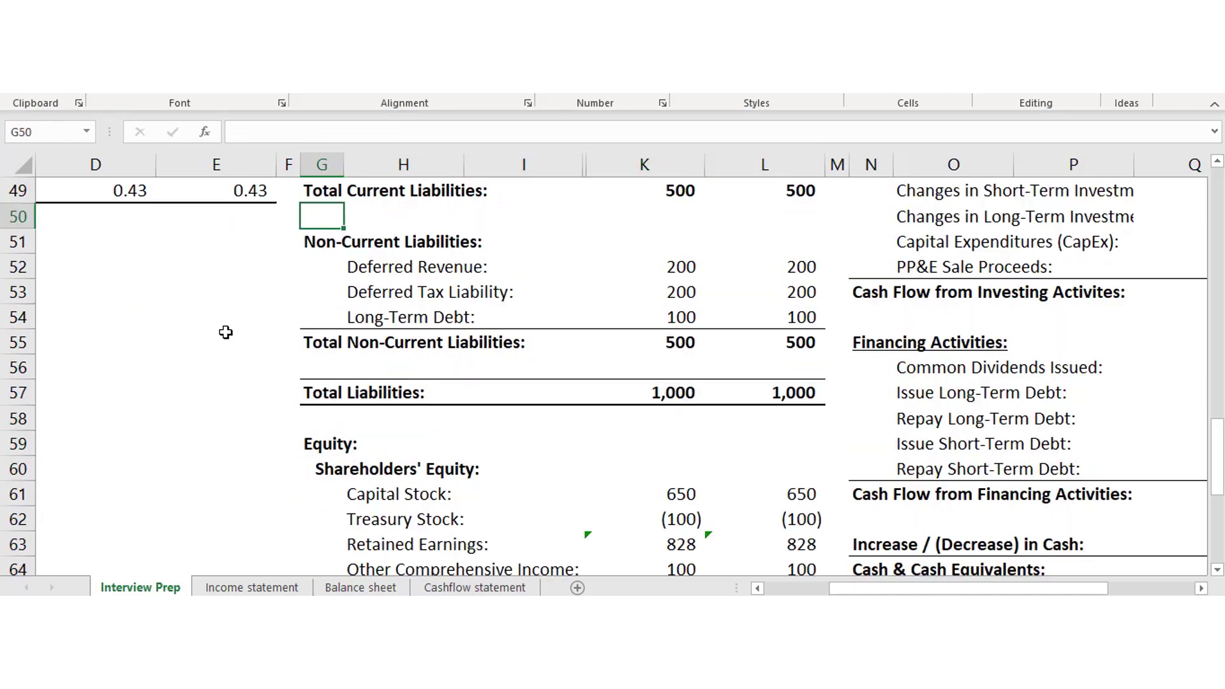
{"action": "key", "text": "Up"}
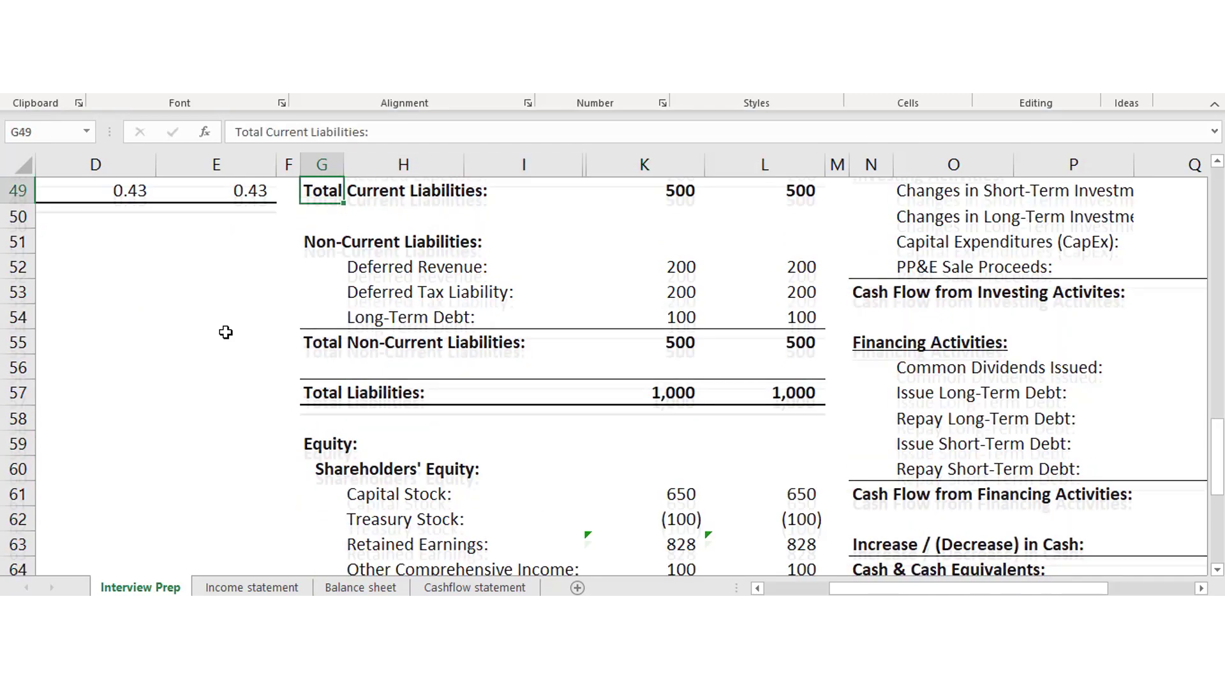
{"action": "key", "text": "Up"}
{"action": "key", "text": "Up"}
{"action": "key", "text": "Up"}
{"action": "key", "text": "Up"}
{"action": "key", "text": "Up"}
{"action": "key", "text": "Up"}
{"action": "key", "text": "Up"}
{"action": "key", "text": "Up"}
{"action": "key", "text": "Up"}
{"action": "key", "text": "Up"}
{"action": "key", "text": "Up"}
{"action": "key", "text": "Up"}
{"action": "key", "text": "Up"}
{"action": "key", "text": "Up"}
{"action": "key", "text": "Down"}
{"action": "key", "text": "Down"}
{"action": "key", "text": "Down"}
{"action": "key", "text": "Down"}
{"action": "key", "text": "Down"}
{"action": "key", "text": "Down"}
{"action": "key", "text": "Down"}
{"action": "key", "text": "Down"}
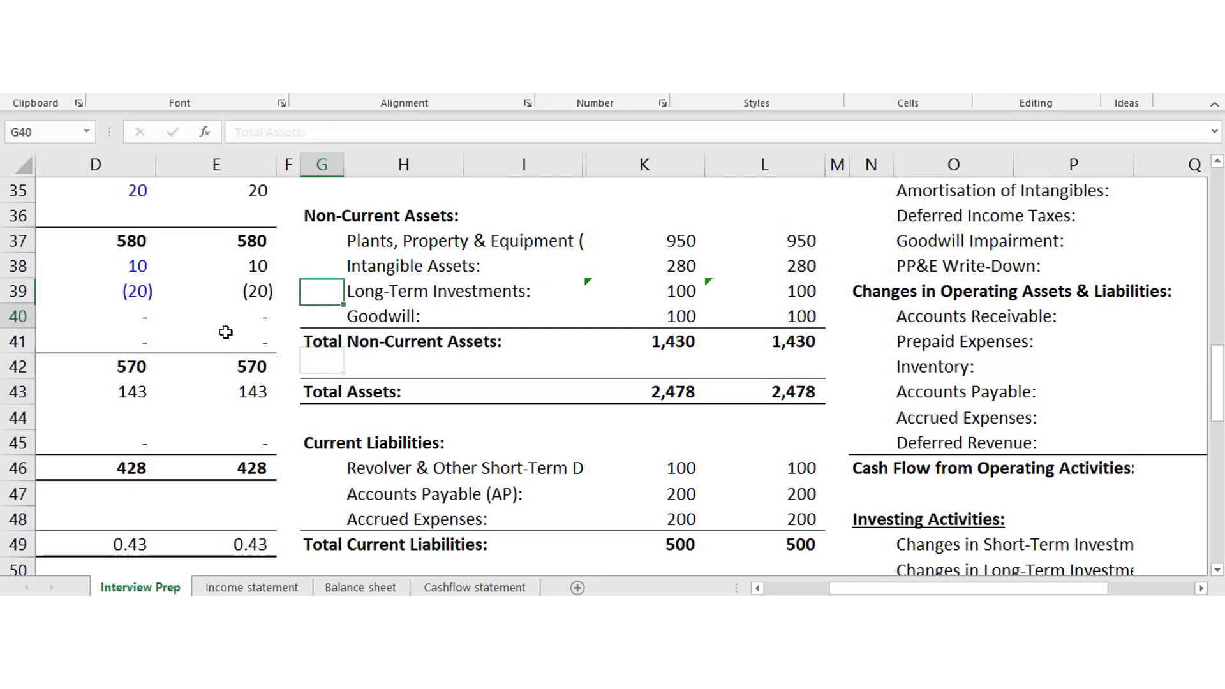
{"action": "key", "text": "Up"}
{"action": "key", "text": "shift+Right"}
{"action": "key", "text": "shift+Right"}
{"action": "key", "text": "shift+Right"}
{"action": "key", "text": "shift+Right"}
{"action": "key", "text": "Down"}
{"action": "key", "text": "Down"}
{"action": "key", "text": "Down"}
{"action": "key", "text": "Down"}
{"action": "key", "text": "Down"}
{"action": "key", "text": "Down"}
{"action": "key", "text": "Down"}
{"action": "key", "text": "Down"}
{"action": "key", "text": "Down"}
{"action": "key", "text": "Down"}
{"action": "key", "text": "Down"}
{"action": "key", "text": "Down"}
{"action": "key", "text": "Down"}
{"action": "key", "text": "Down"}
{"action": "key", "text": "Down"}
{"action": "key", "text": "Down"}
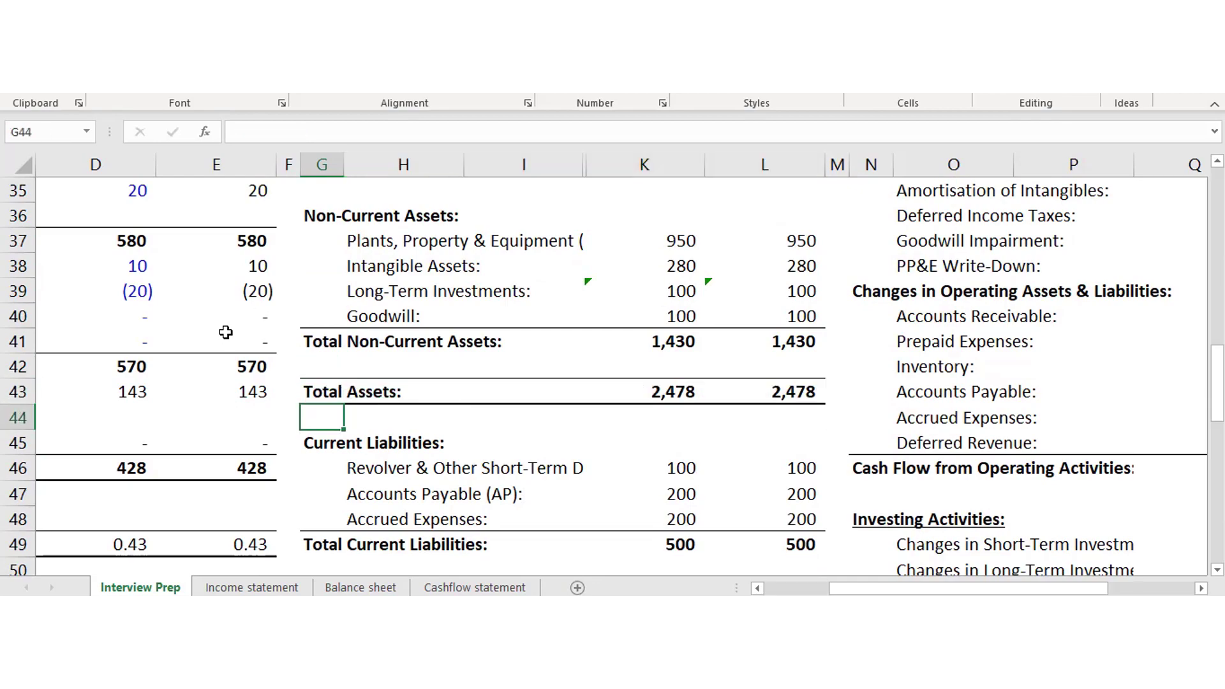
{"action": "key", "text": "Right"}
{"action": "key", "text": "shift+Right"}
{"action": "key", "text": "shift+Right"}
{"action": "key", "text": "shift+Right"}
{"action": "key", "text": "shift+Right"}
{"action": "key", "text": "Down"}
{"action": "key", "text": "Down"}
{"action": "key", "text": "Down"}
{"action": "key", "text": "Down"}
{"action": "key", "text": "Down"}
{"action": "key", "text": "Down"}
{"action": "key", "text": "Down"}
{"action": "key", "text": "Down"}
{"action": "key", "text": "Down"}
{"action": "key", "text": "Down"}
{"action": "key", "text": "Down"}
{"action": "key", "text": "Down"}
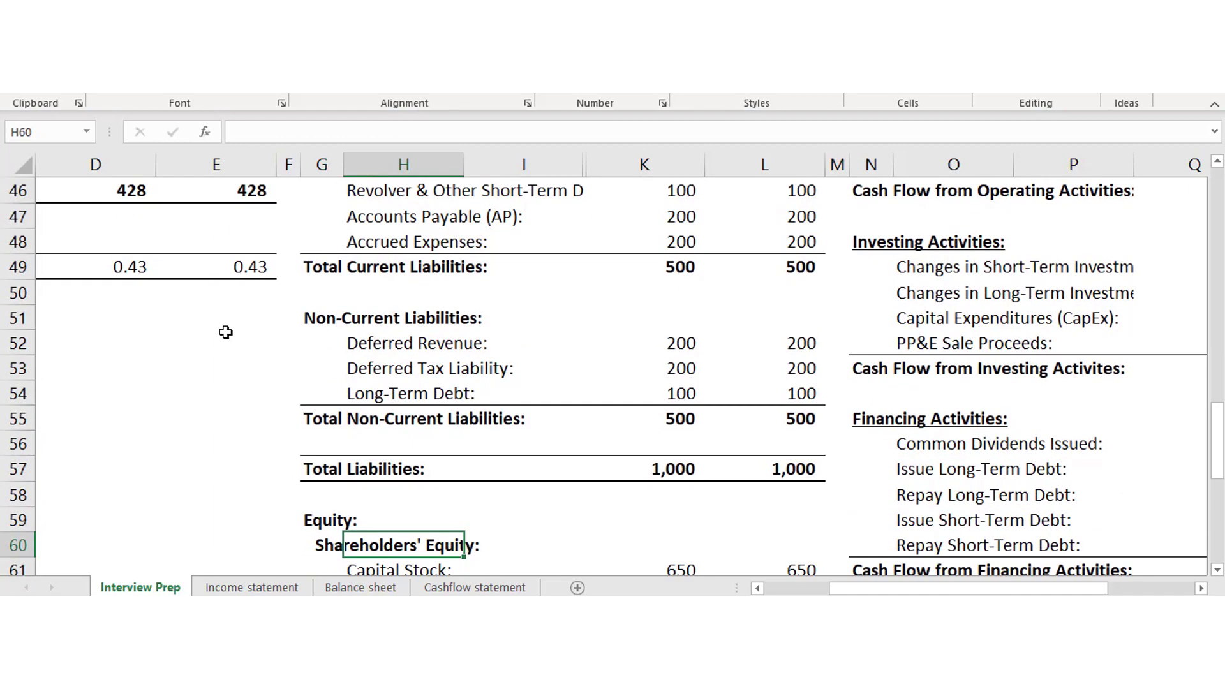
{"action": "key", "text": "Up"}
{"action": "key", "text": "Up"}
{"action": "key", "text": "Up"}
{"action": "key", "text": "Up"}
{"action": "key", "text": "Up"}
{"action": "key", "text": "Up"}
{"action": "key", "text": "Up"}
{"action": "key", "text": "Up"}
{"action": "key", "text": "Up"}
{"action": "key", "text": "Up"}
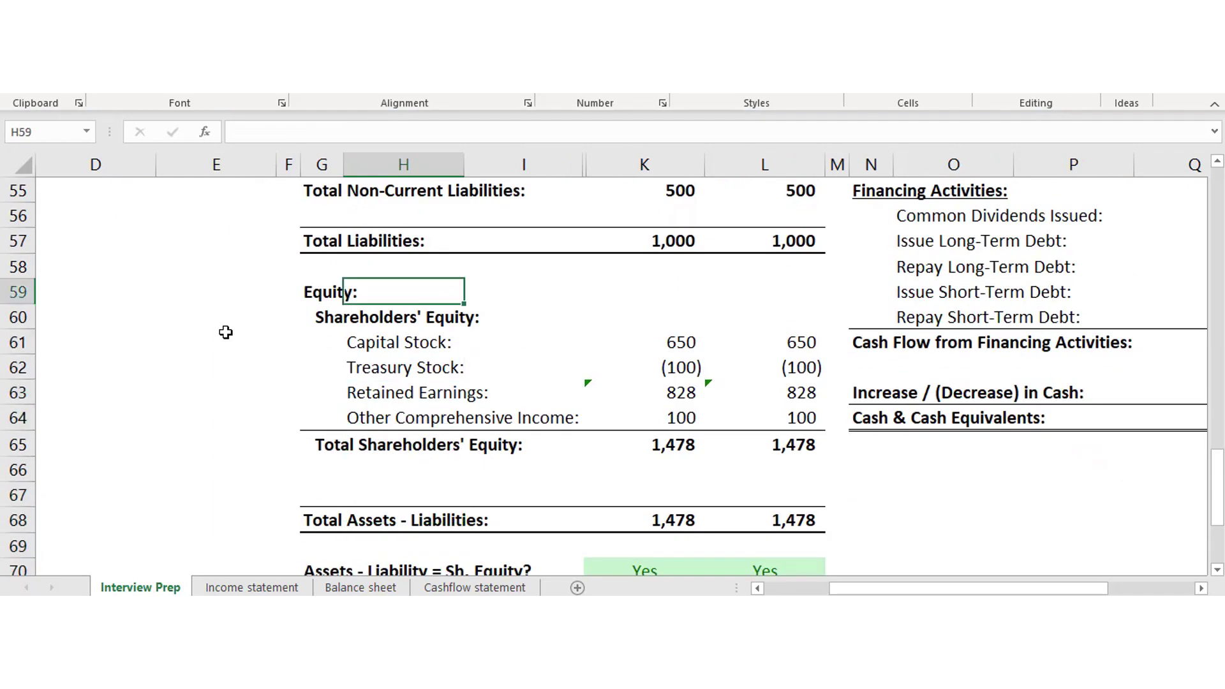
{"action": "key", "text": "Left"}
{"action": "key", "text": "shift+Right"}
{"action": "key", "text": "shift+Right"}
{"action": "key", "text": "shift+Right"}
{"action": "key", "text": "shift+Right"}
{"action": "key", "text": "shift+Down"}
{"action": "key", "text": "shift+Down"}
{"action": "key", "text": "shift+Down"}
{"action": "key", "text": "shift+Down"}
{"action": "key", "text": "shift+Down"}
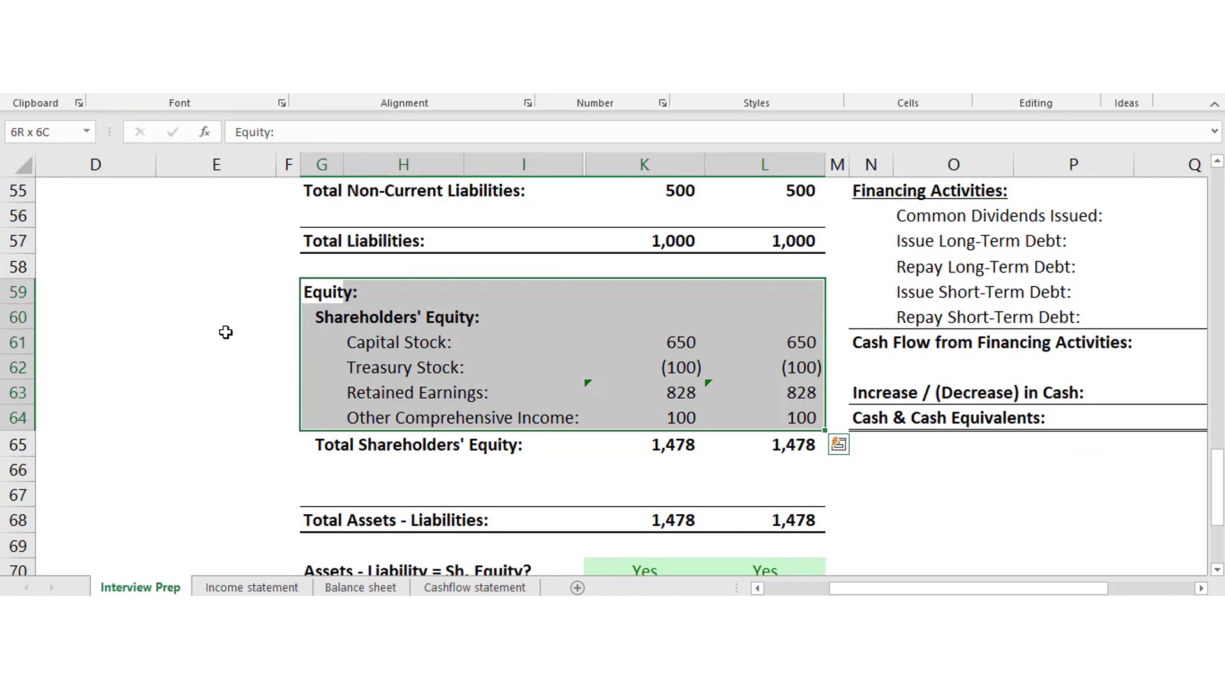
{"action": "key", "text": "Down"}
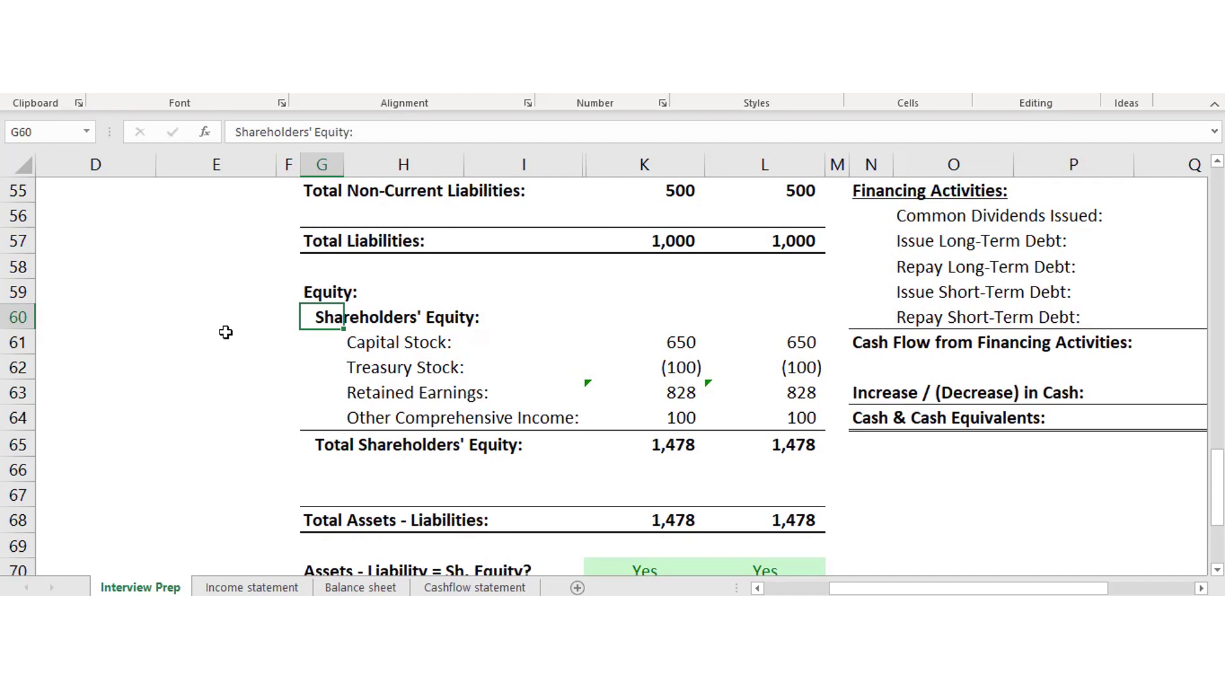
{"action": "key", "text": "Down"}
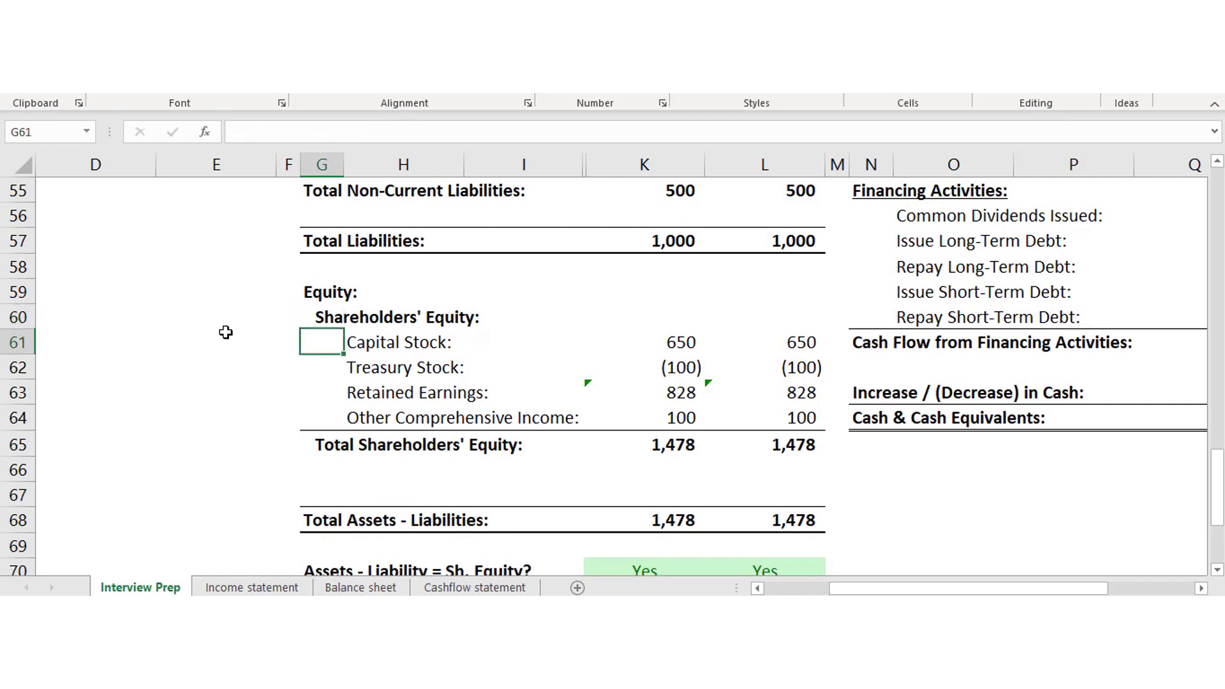
{"action": "key", "text": "shift+Right"}
{"action": "key", "text": "shift+Right"}
{"action": "key", "text": "shift+Right"}
{"action": "key", "text": "shift+Right"}
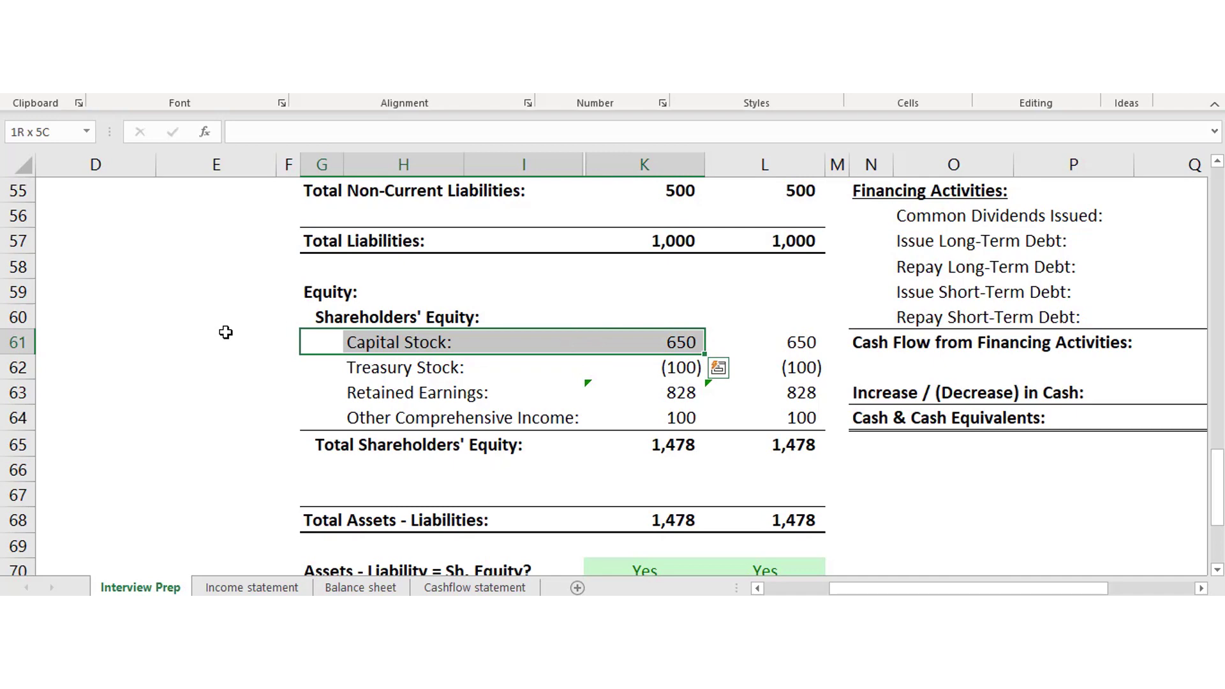
{"action": "key", "text": "shift+Right"}
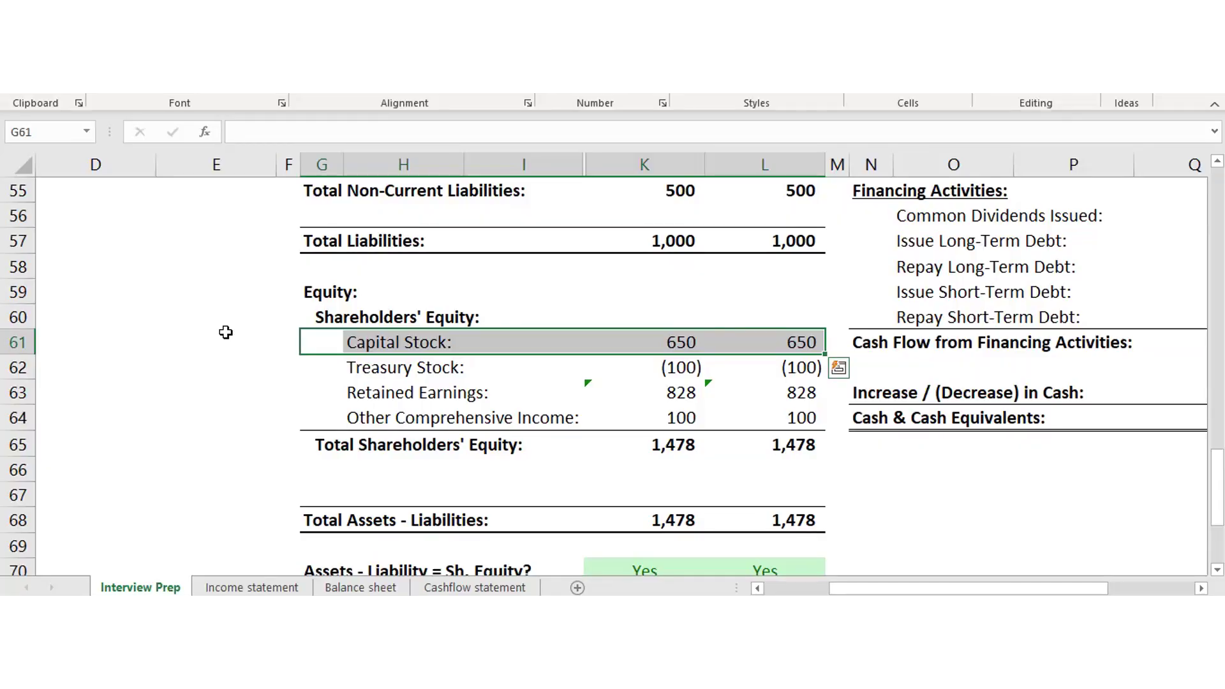
{"action": "key", "text": "Down"}
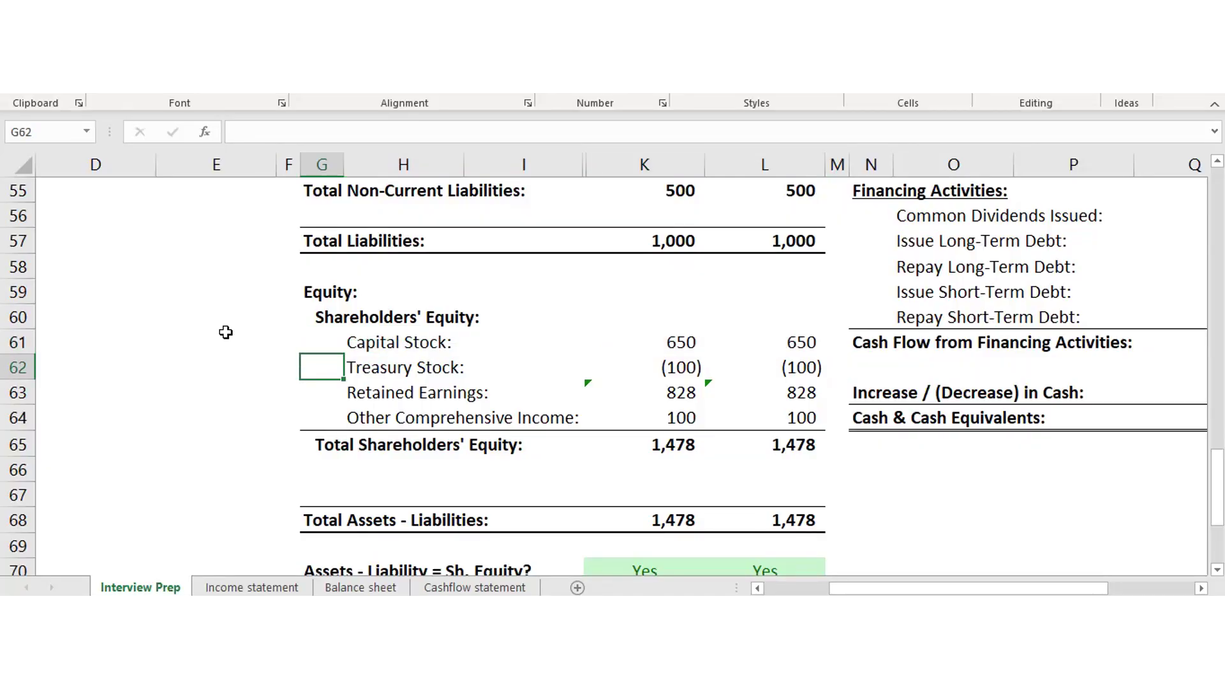
{"action": "key", "text": "shift+Right"}
{"action": "key", "text": "shift+Right"}
{"action": "key", "text": "shift+Right"}
{"action": "key", "text": "shift+Right"}
Highlight the Capital Stock, Treasury Stock, Retained Earnings and Other Comprehensive Income rows
{"action": "key", "text": "shift+Up"}
{"action": "key", "text": "shift+Right"}
{"action": "key", "text": "shift+Right"}
{"action": "key", "text": "shift+Right"}
{"action": "key", "text": "shift+Right"}
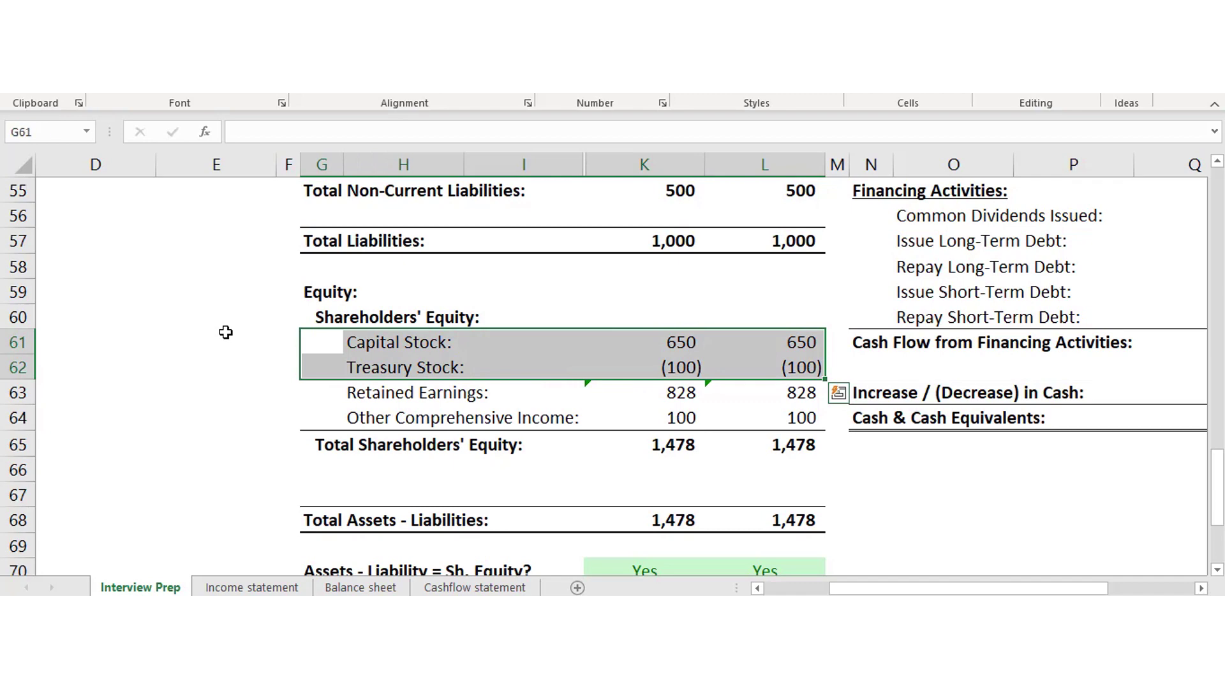
{"action": "key", "text": "Down"}
{"action": "key", "text": "Down"}
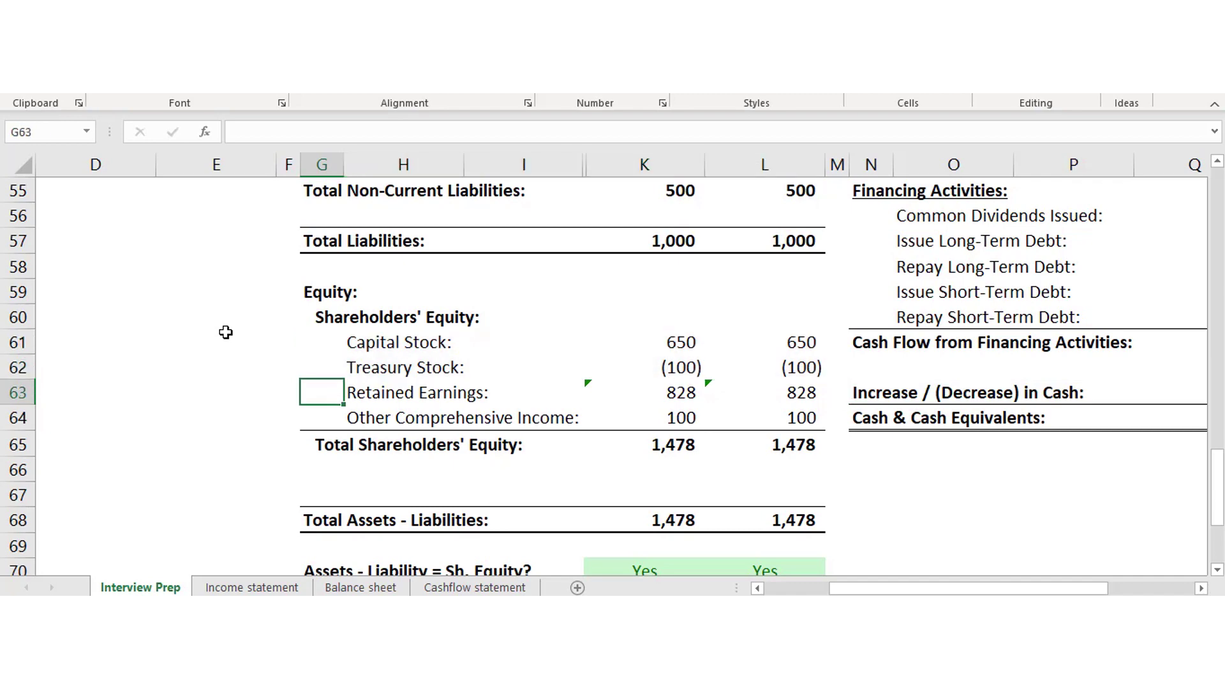
{"action": "key", "text": "shift+Right"}
{"action": "key", "text": "shift+Right"}
{"action": "key", "text": "shift+Right"}
{"action": "key", "text": "shift+Right"}
{"action": "key", "text": "shift+Right"}
{"action": "key", "text": "shift+Right"}
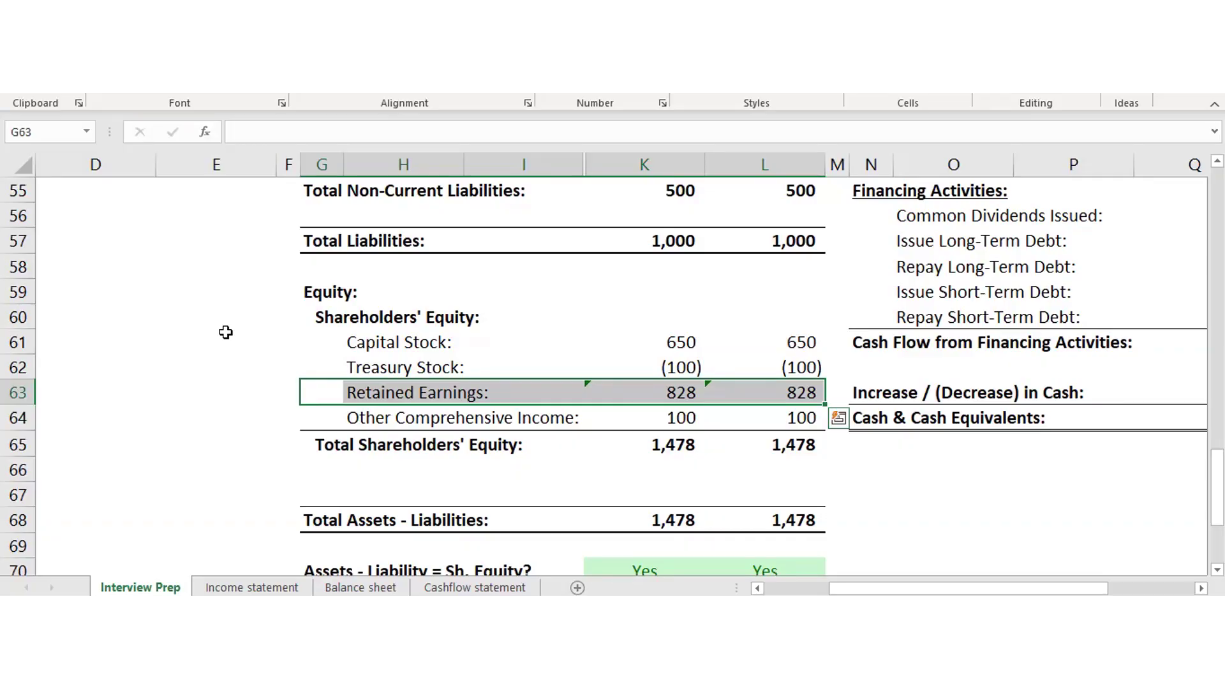
{"action": "key", "text": "shift+Right"}
{"action": "key", "text": "shift+Right"}
{"action": "key", "text": "shift+Right"}
{"action": "key", "text": "shift+Right"}
{"action": "key", "text": "shift+Right"}
{"action": "key", "text": "Down"}
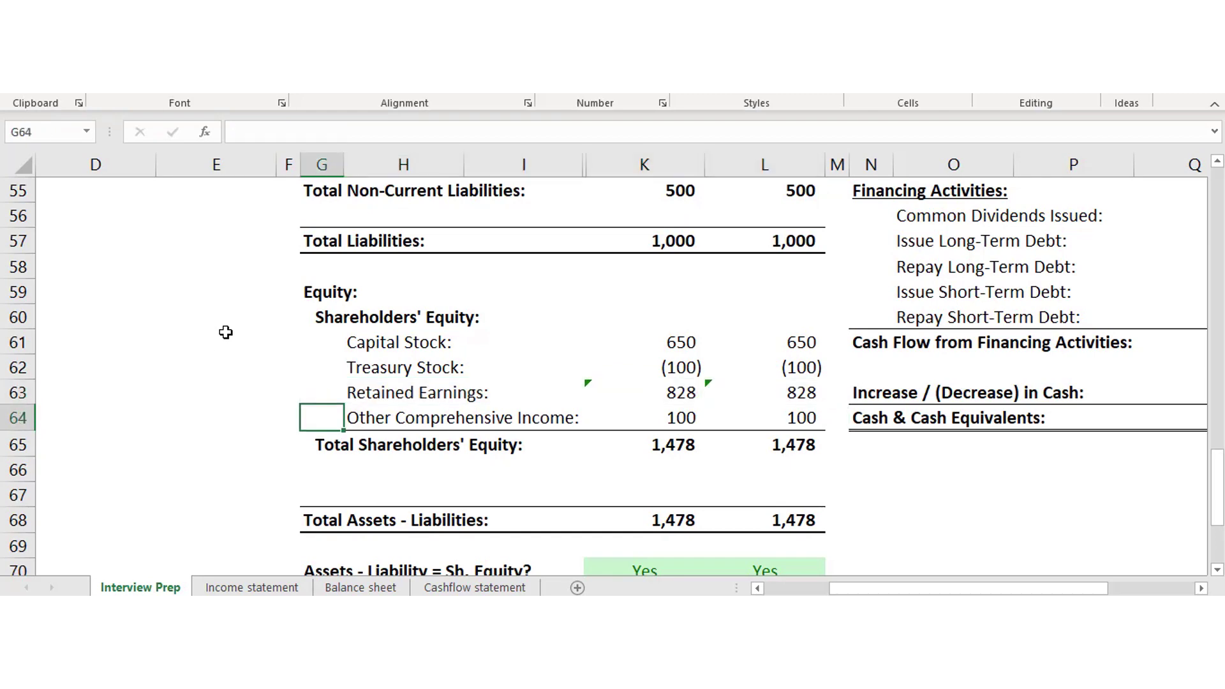
{"action": "key", "text": "shift+Right"}
{"action": "key", "text": "shift+Right"}
{"action": "key", "text": "shift+Right"}
{"action": "key", "text": "shift+Right"}
{"action": "key", "text": "shift+Right"}
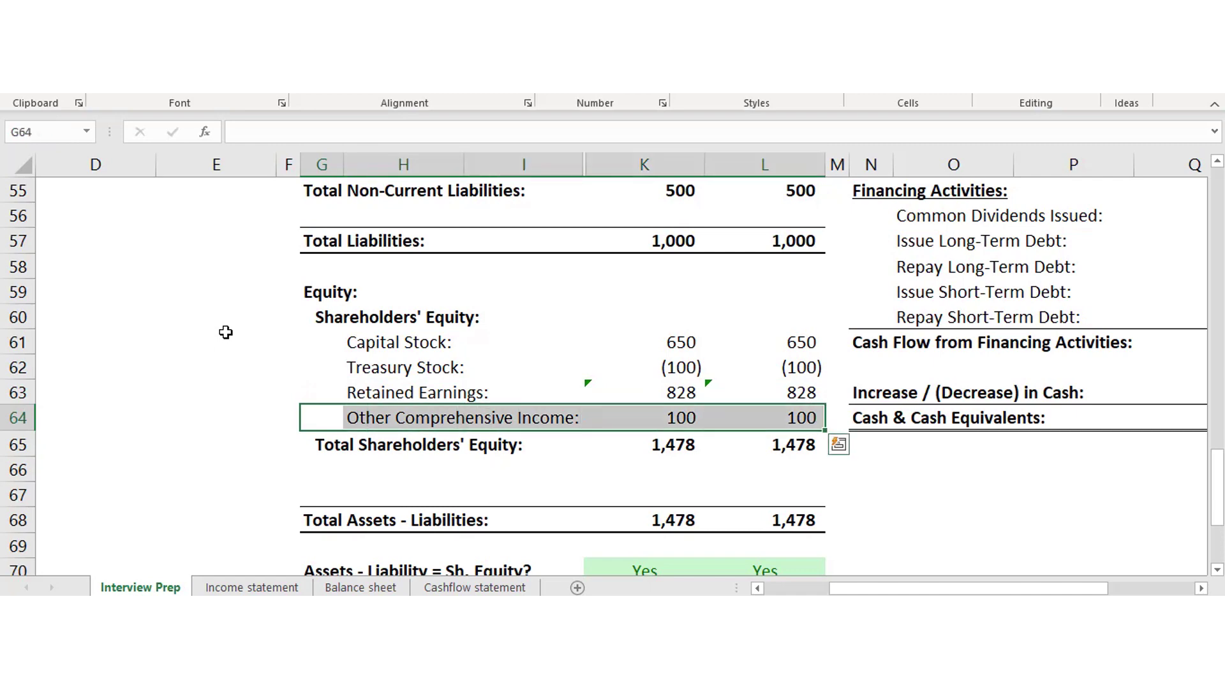
{"action": "key", "text": "Left"}
{"action": "key", "text": "Right"}
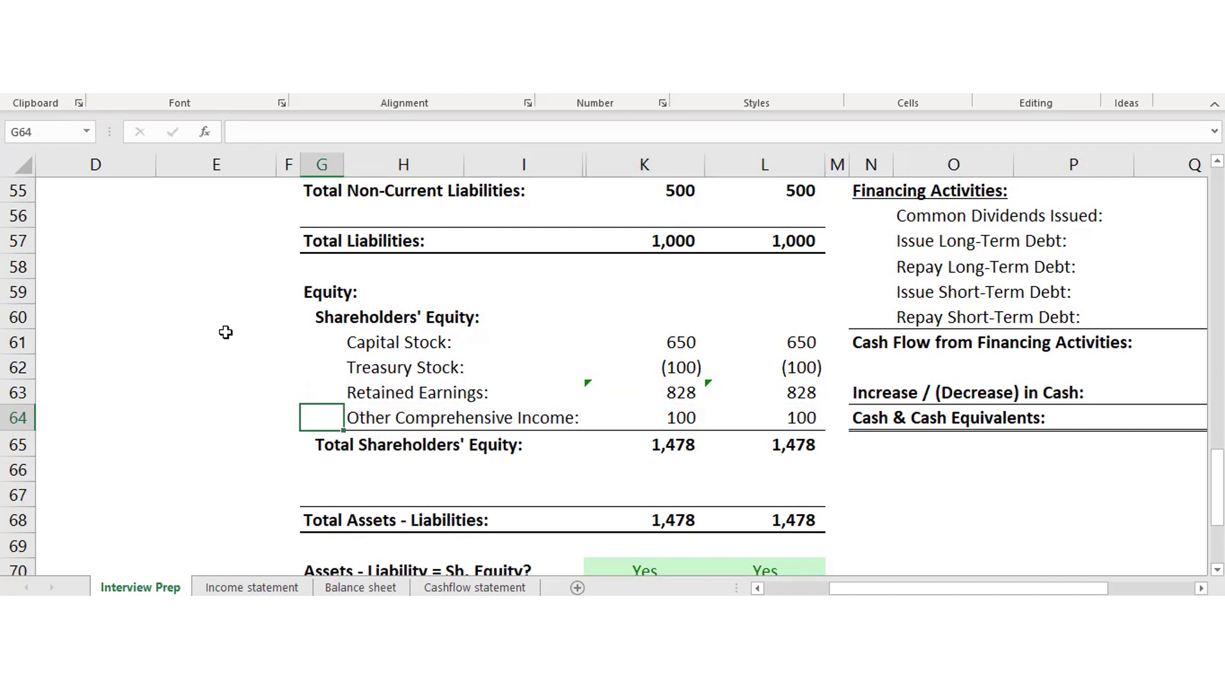
Highlight the Total Assets - Liabilities row and the balance check results for both years
{"action": "key", "text": "Down"}
{"action": "key", "text": "Down"}
{"action": "key", "text": "Down"}
{"action": "key", "text": "Down"}
{"action": "key", "text": "Down"}
{"action": "key", "text": "Down"}
{"action": "key", "text": "Down"}
{"action": "key", "text": "Down"}
{"action": "key", "text": "Up"}
{"action": "key", "text": "Up"}
{"action": "key", "text": "Up"}
{"action": "key", "text": "Up"}
{"action": "key", "text": "Up"}
{"action": "key", "text": "Down"}
{"action": "key", "text": "shift+Right"}
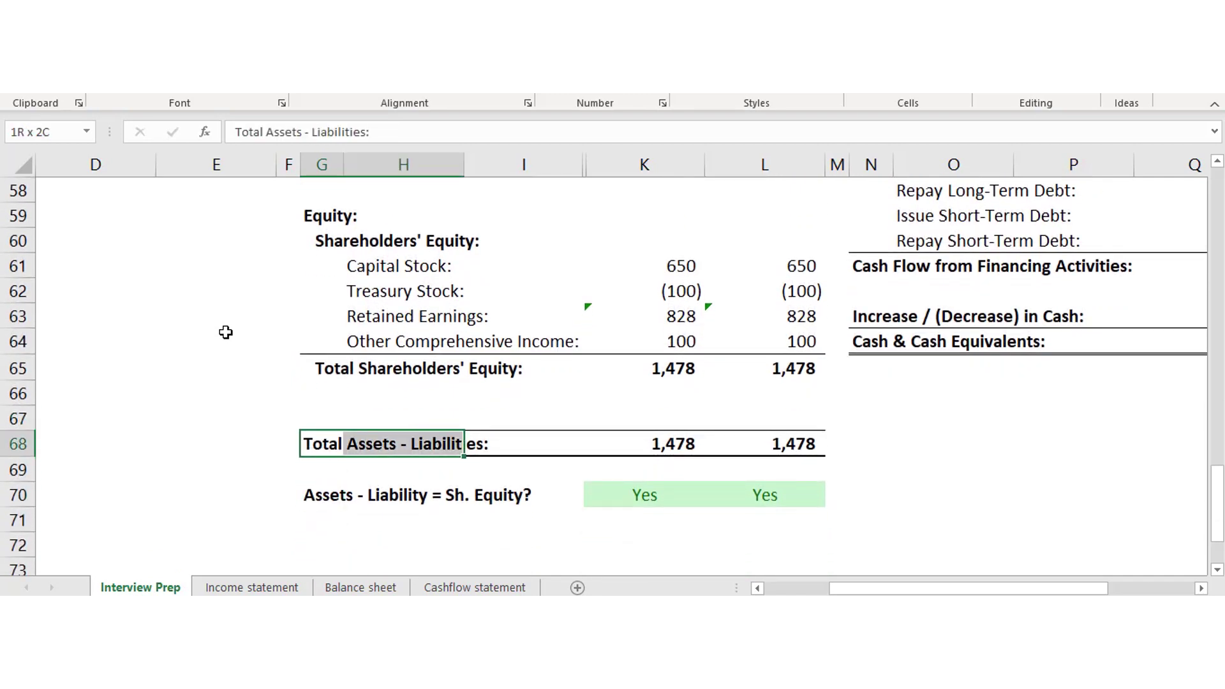
{"action": "key", "text": "shift+Right"}
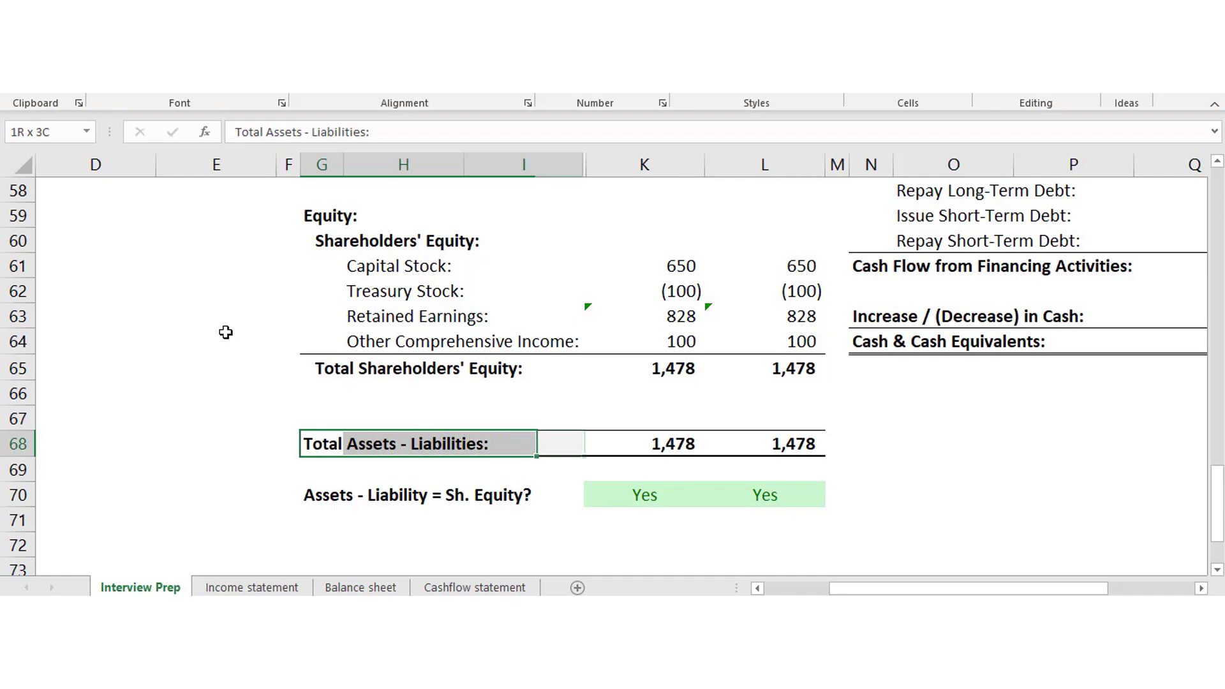
{"action": "key", "text": "shift+Right"}
{"action": "key", "text": "shift+Right"}
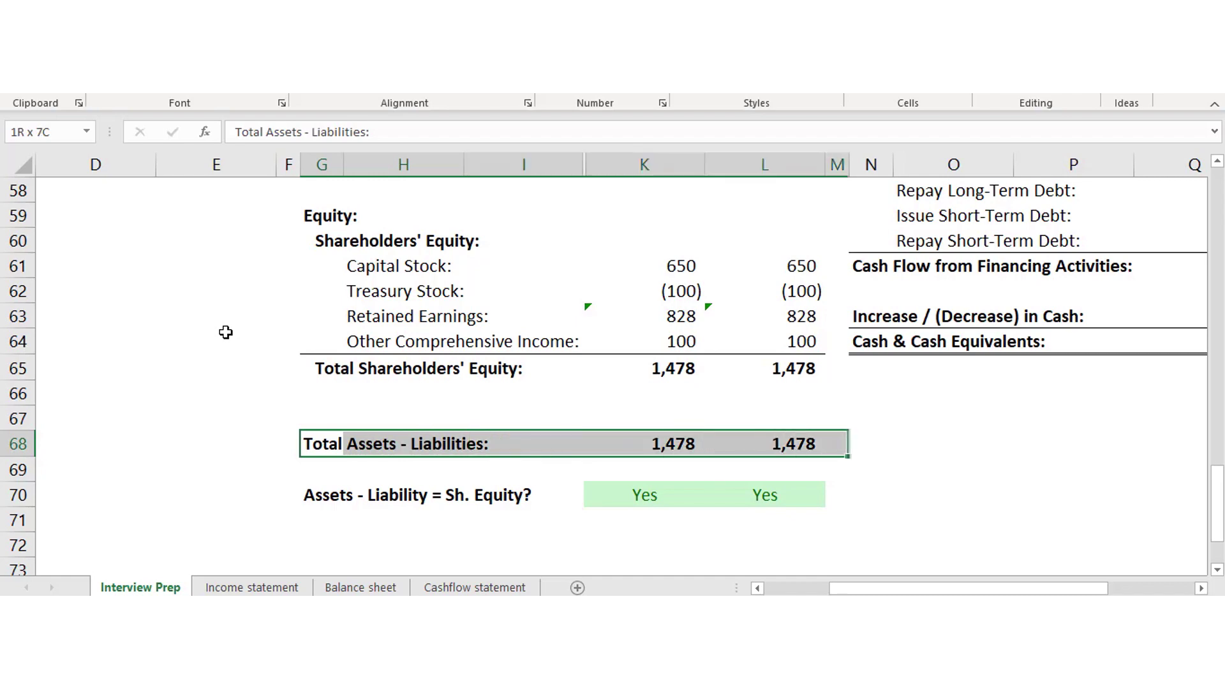
{"action": "key", "text": "Down"}
{"action": "key", "text": "Down"}
{"action": "key", "text": "shift+Right"}
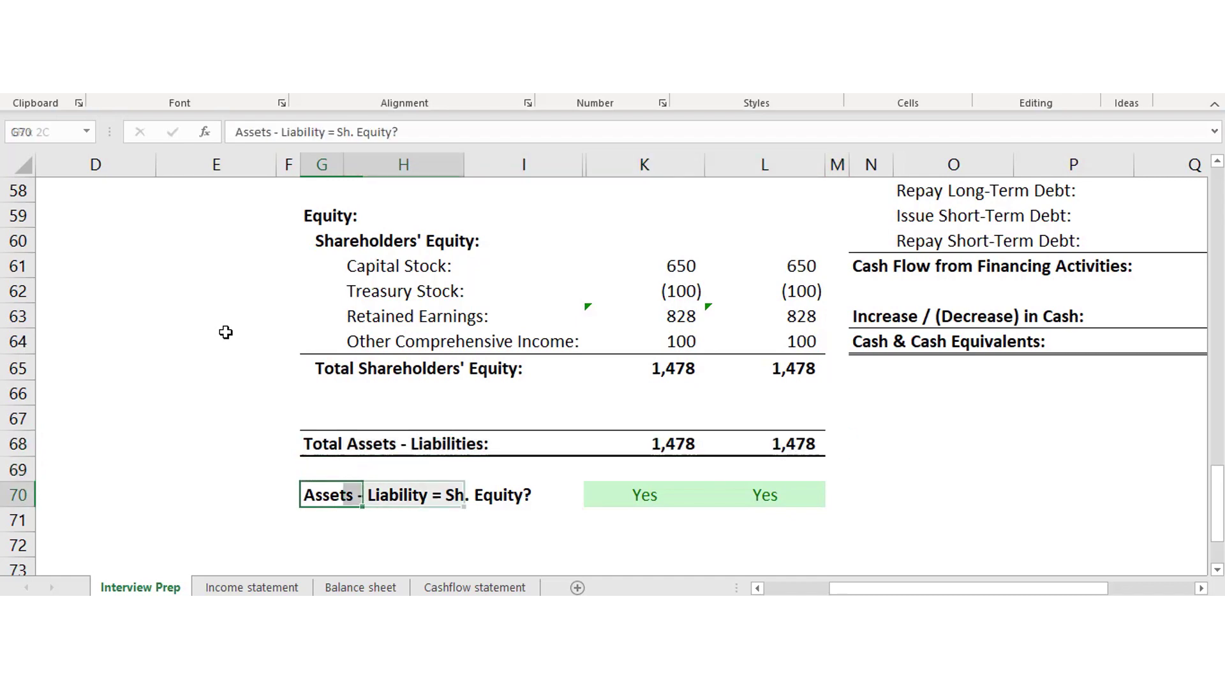
{"action": "key", "text": "shift+Right"}
{"action": "key", "text": "shift+Right"}
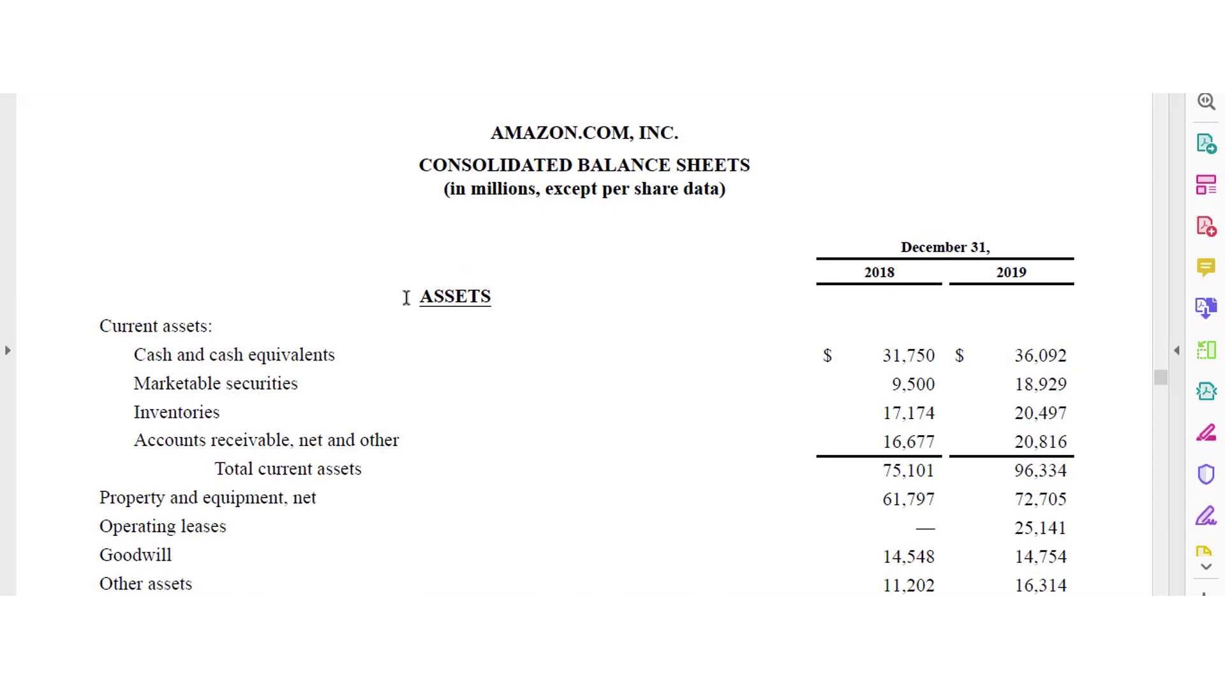
In the Amazon PDF, highlight the current assets, marketable securities and accounts receivable lines
{"action": "key", "text": "alt+Tab"}
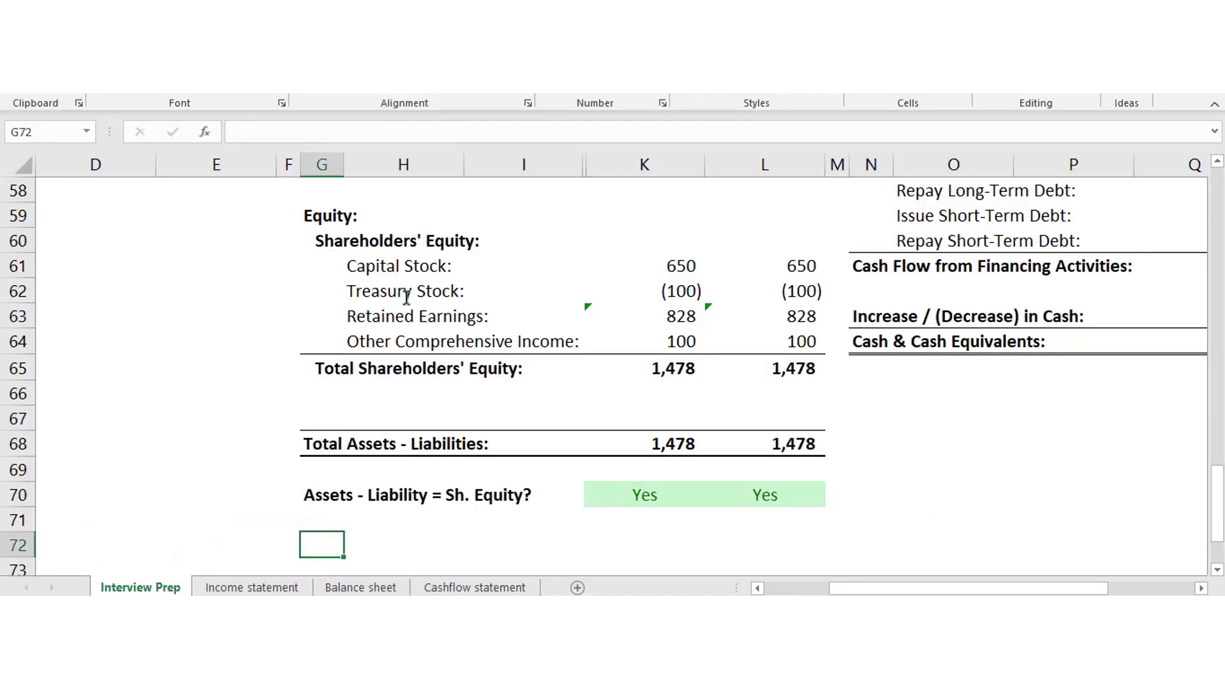
{"action": "key", "text": "alt+Tab"}
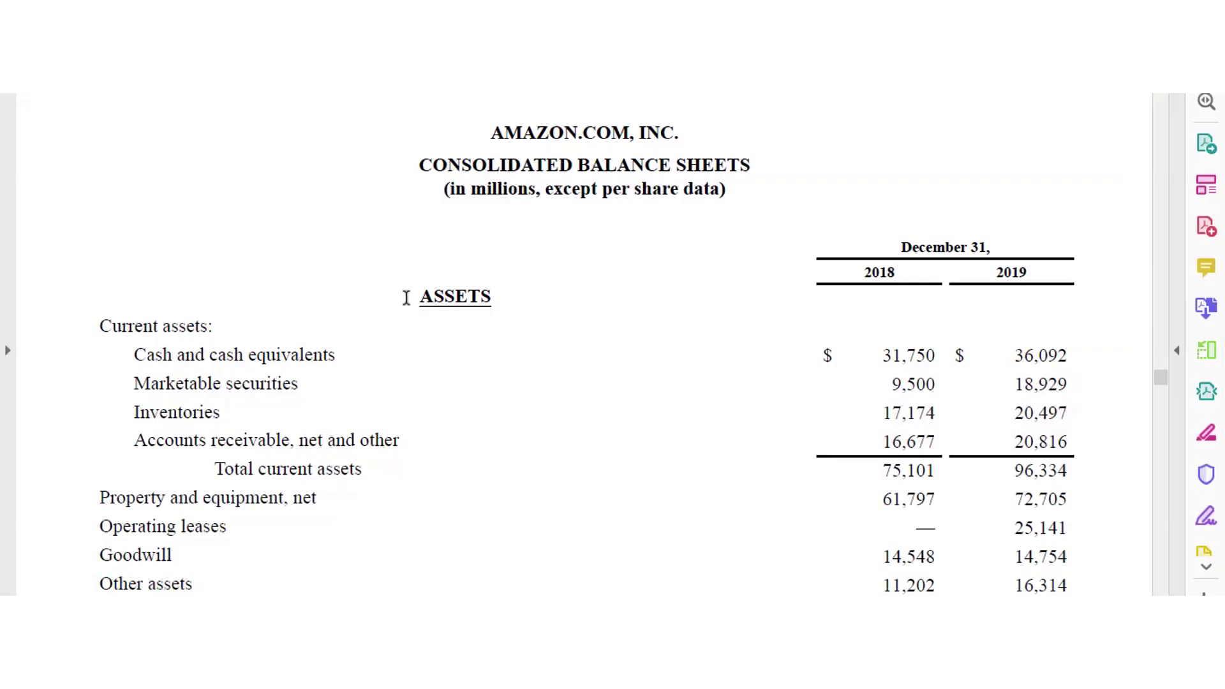
{"action": "left_click_drag", "start_coordinate": [108, 322], "coordinate": [691, 446]}
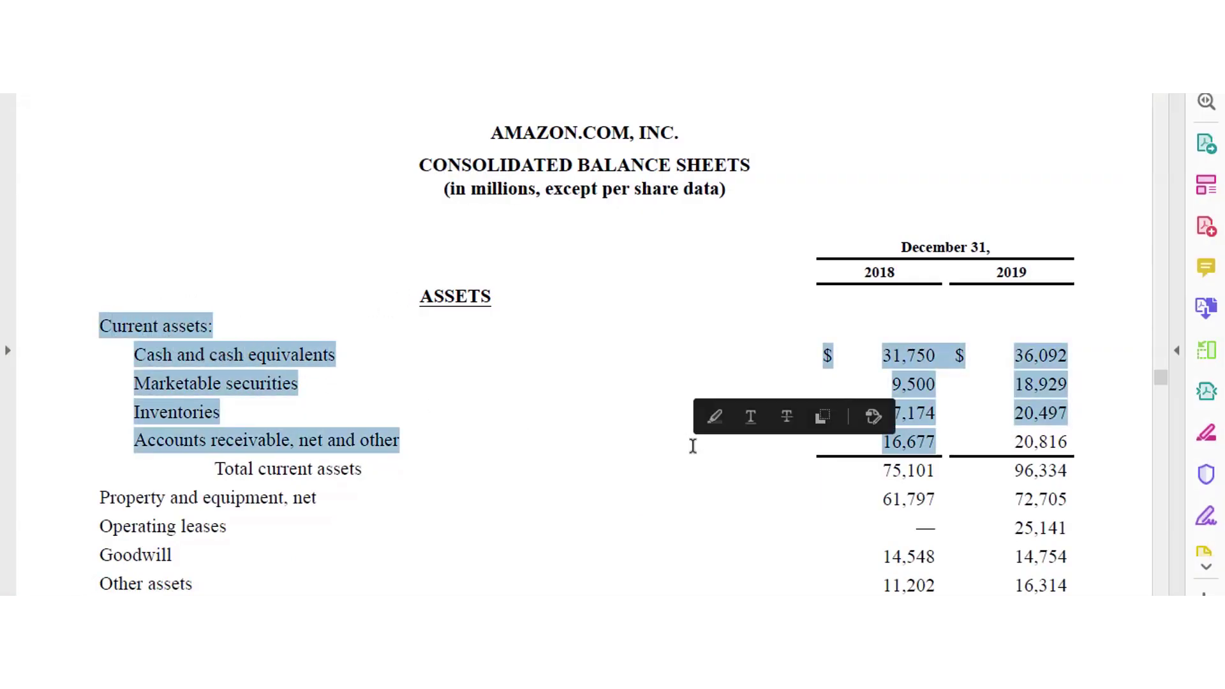
{"action": "left_click", "coordinate": [696, 451]}
{"action": "left_click_drag", "start_coordinate": [140, 384], "coordinate": [257, 387]}
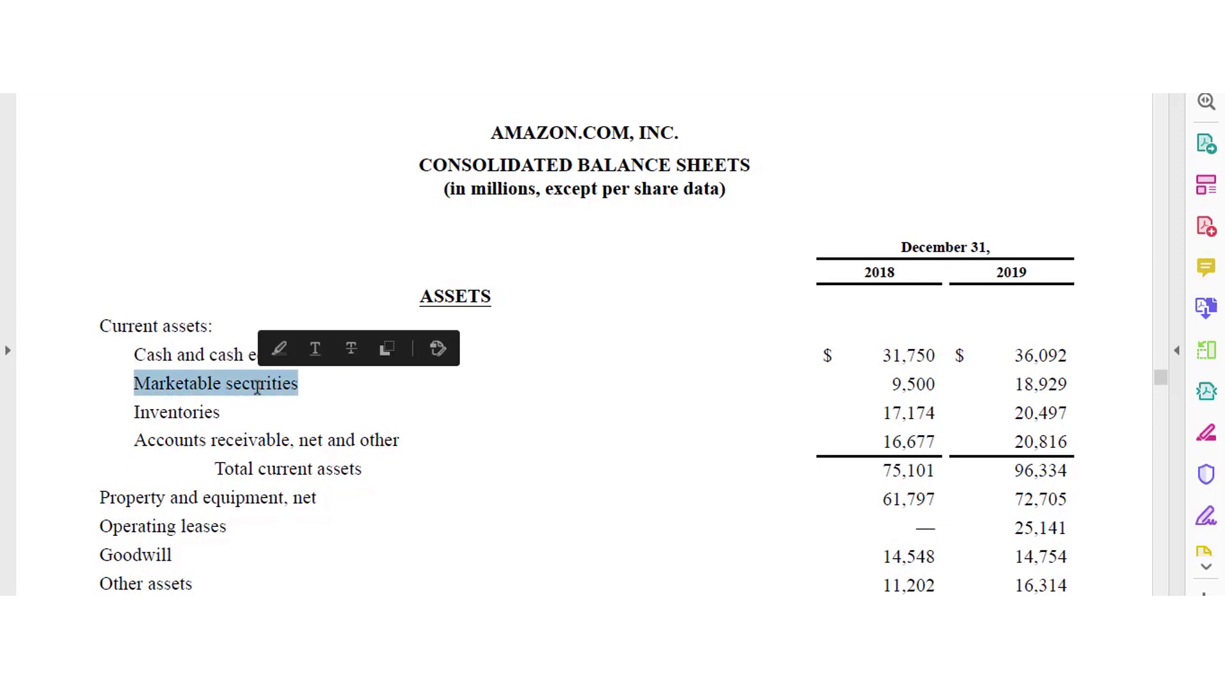
{"action": "left_click", "coordinate": [196, 406]}
{"action": "left_click_drag", "start_coordinate": [174, 406], "coordinate": [267, 444]}
Highlight property and equipment, operating leases and other assets, then bring Total assets into view
{"action": "left_click_drag", "start_coordinate": [128, 498], "coordinate": [236, 499]}
{"action": "left_click", "coordinate": [237, 504]}
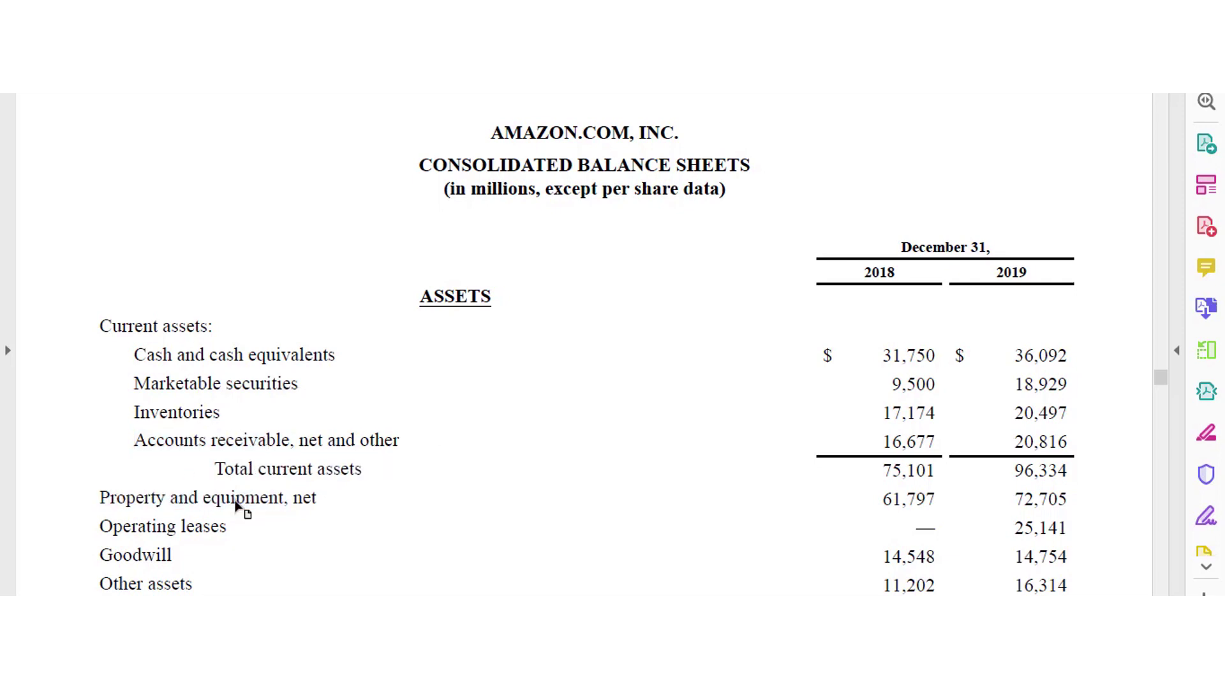
{"action": "left_click_drag", "start_coordinate": [130, 527], "coordinate": [174, 538]}
{"action": "left_click_drag", "start_coordinate": [123, 556], "coordinate": [193, 585]}
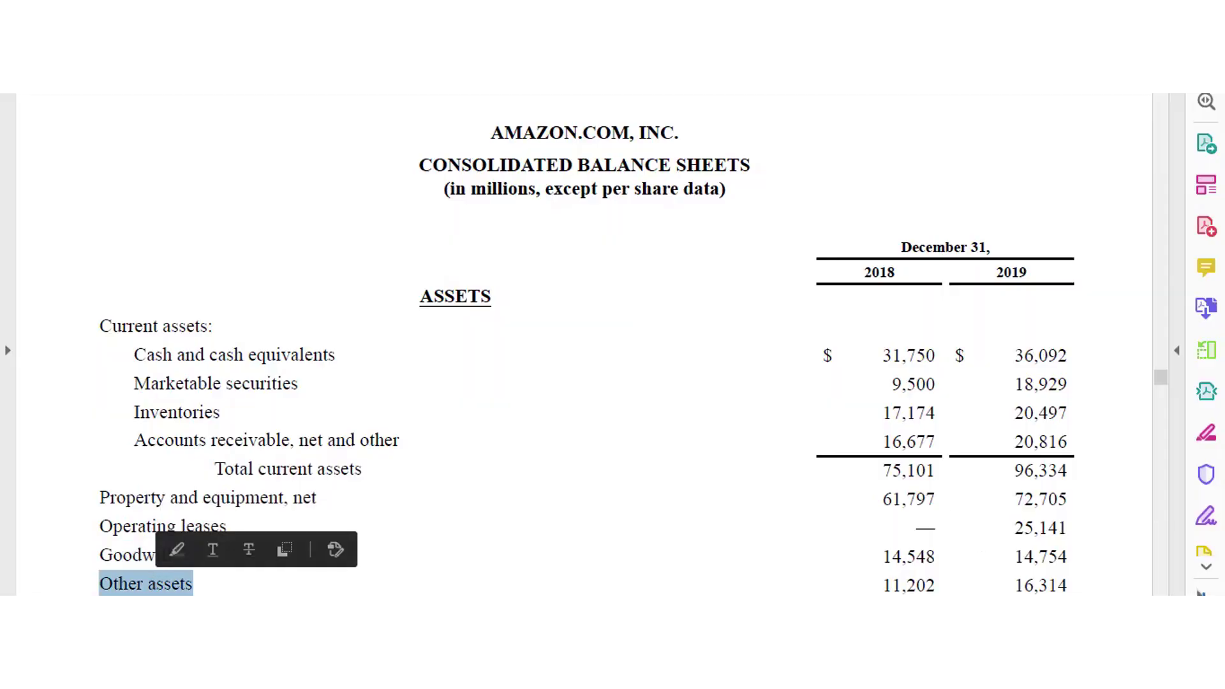
{"action": "scroll", "coordinate": [982, 542], "scroll_direction": "down", "scroll_amount": 2}
{"action": "scroll", "coordinate": [586, 354], "scroll_direction": "down", "scroll_amount": 4}
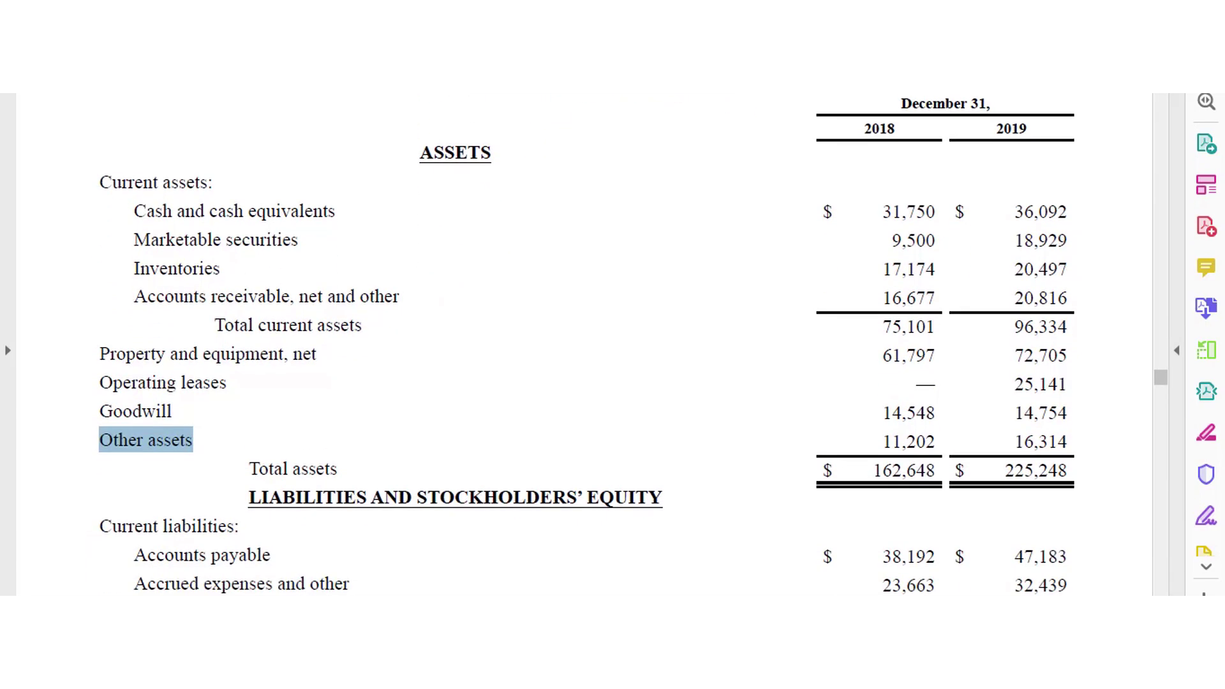
{"action": "scroll", "coordinate": [586, 354], "scroll_direction": "down", "scroll_amount": 3}
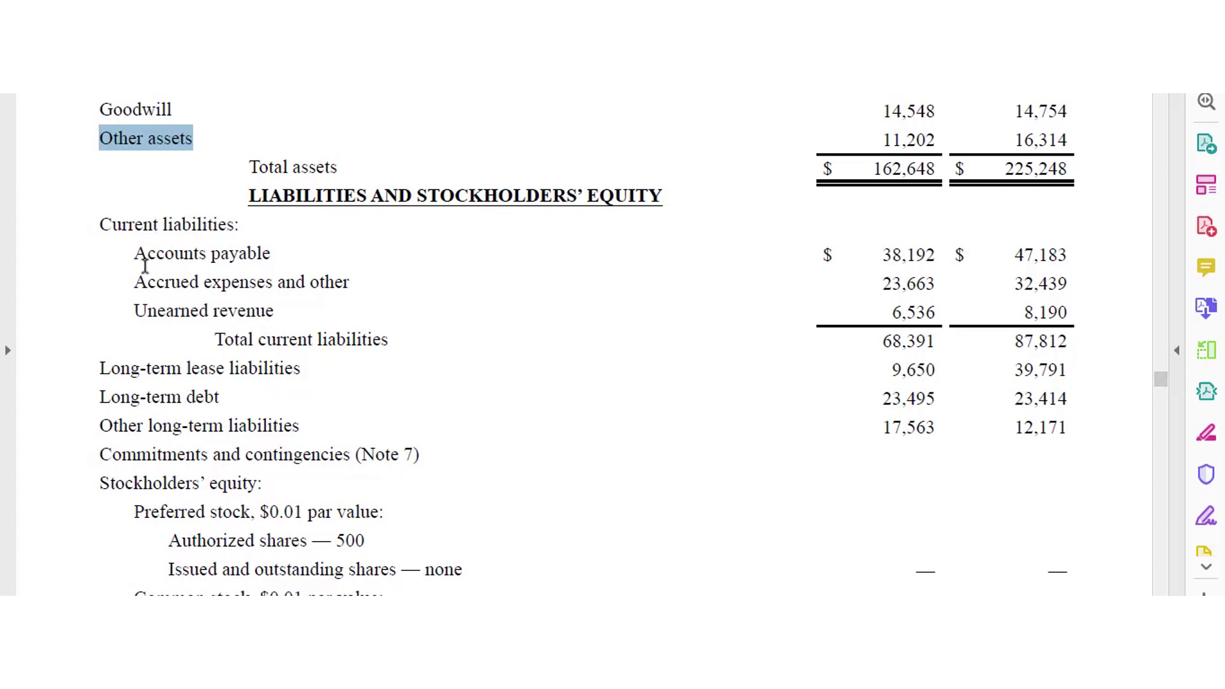
Highlight Amazon's accounts payable, unearned revenue, long-term lease liabilities and long-term debt lines
{"action": "left_click_drag", "start_coordinate": [145, 267], "coordinate": [254, 258]}
{"action": "left_click", "coordinate": [173, 305]}
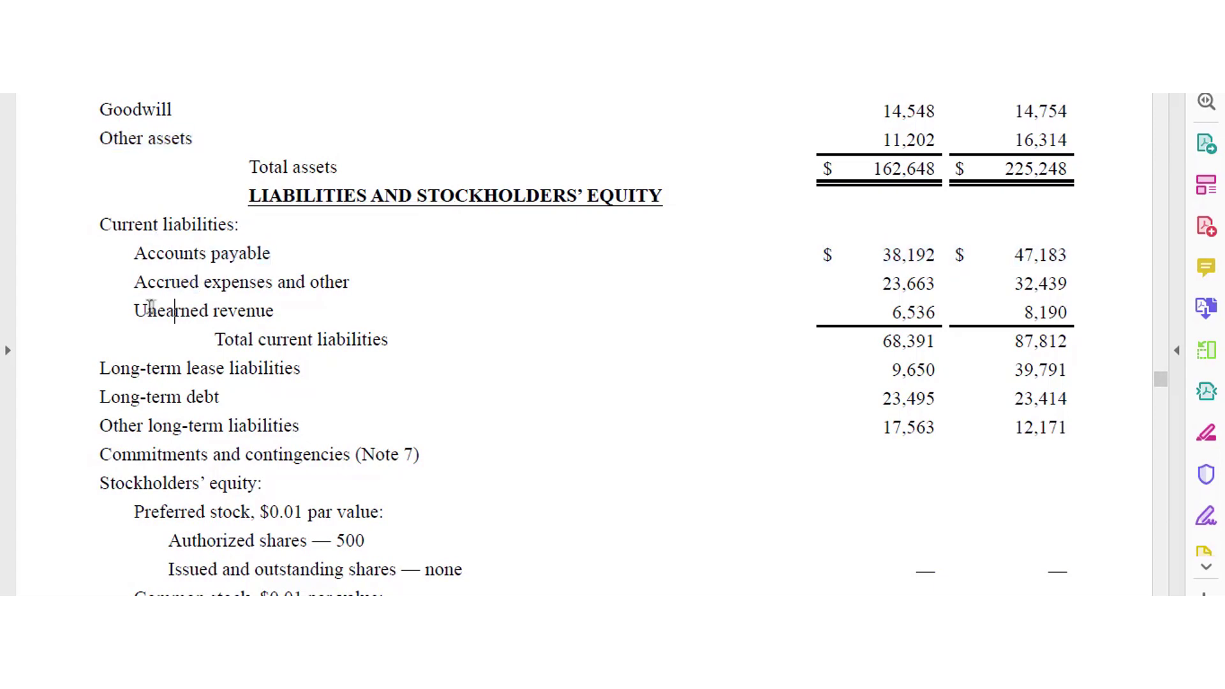
{"action": "left_click_drag", "start_coordinate": [147, 311], "coordinate": [274, 312]}
{"action": "left_click", "coordinate": [252, 322]}
{"action": "left_click_drag", "start_coordinate": [109, 374], "coordinate": [272, 376]}
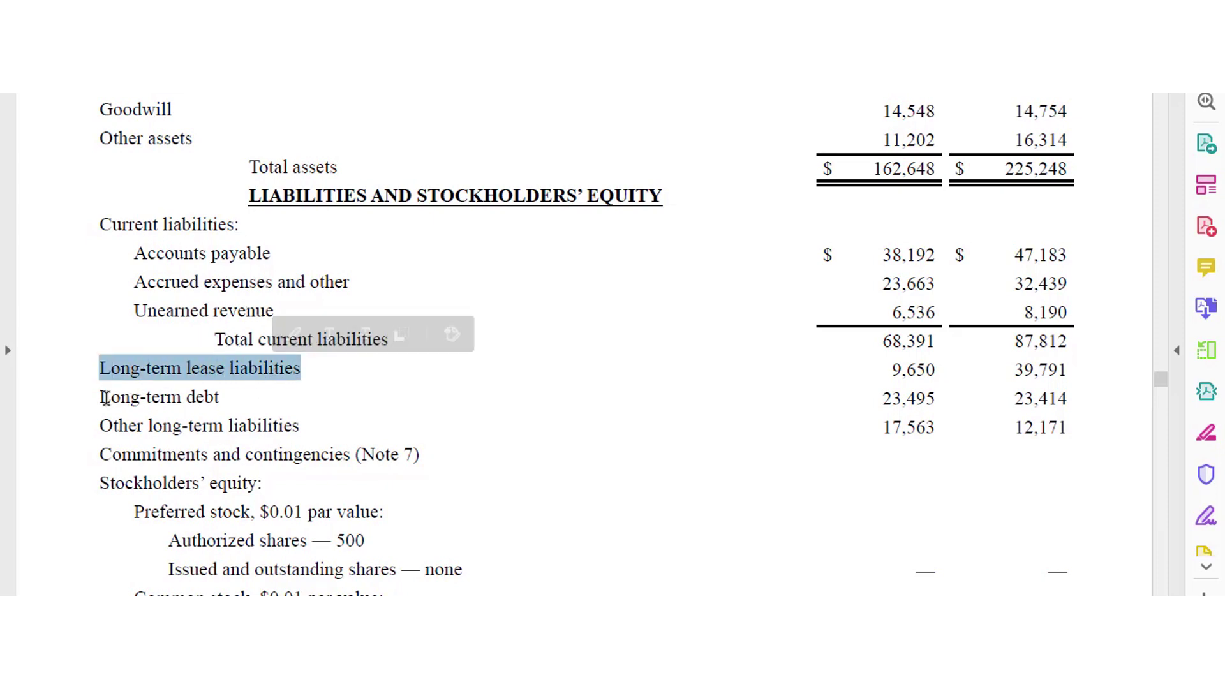
{"action": "double_click", "coordinate": [106, 398]}
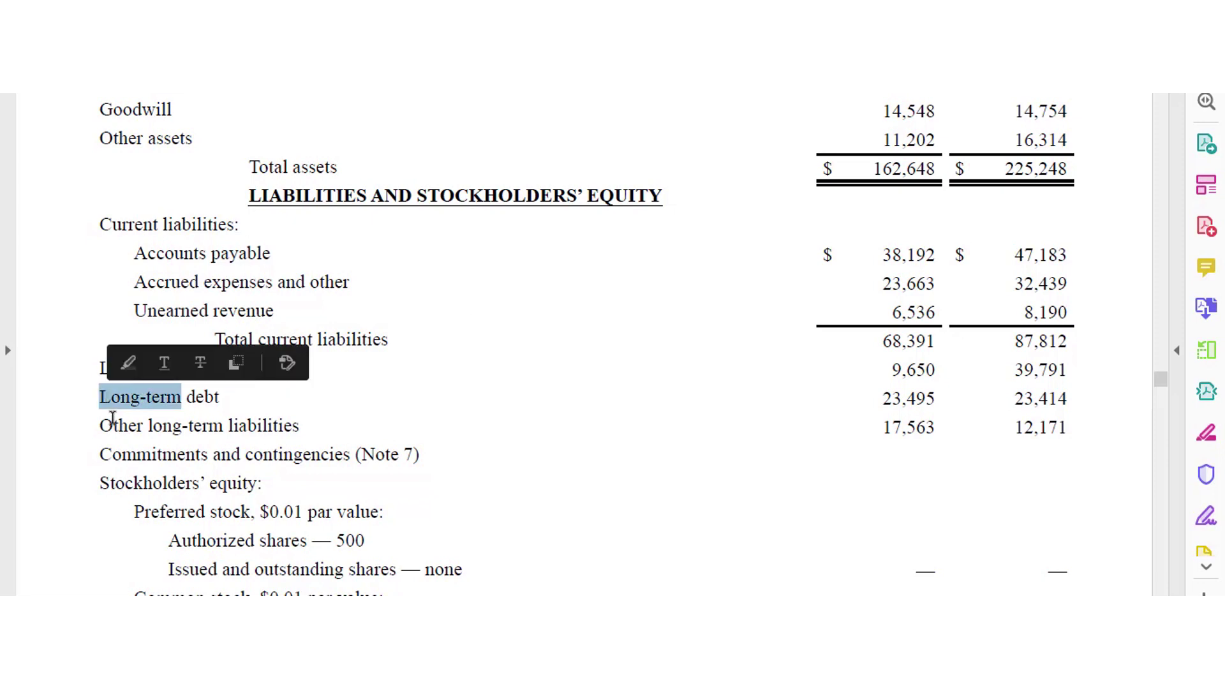
{"action": "left_click", "coordinate": [113, 418]}
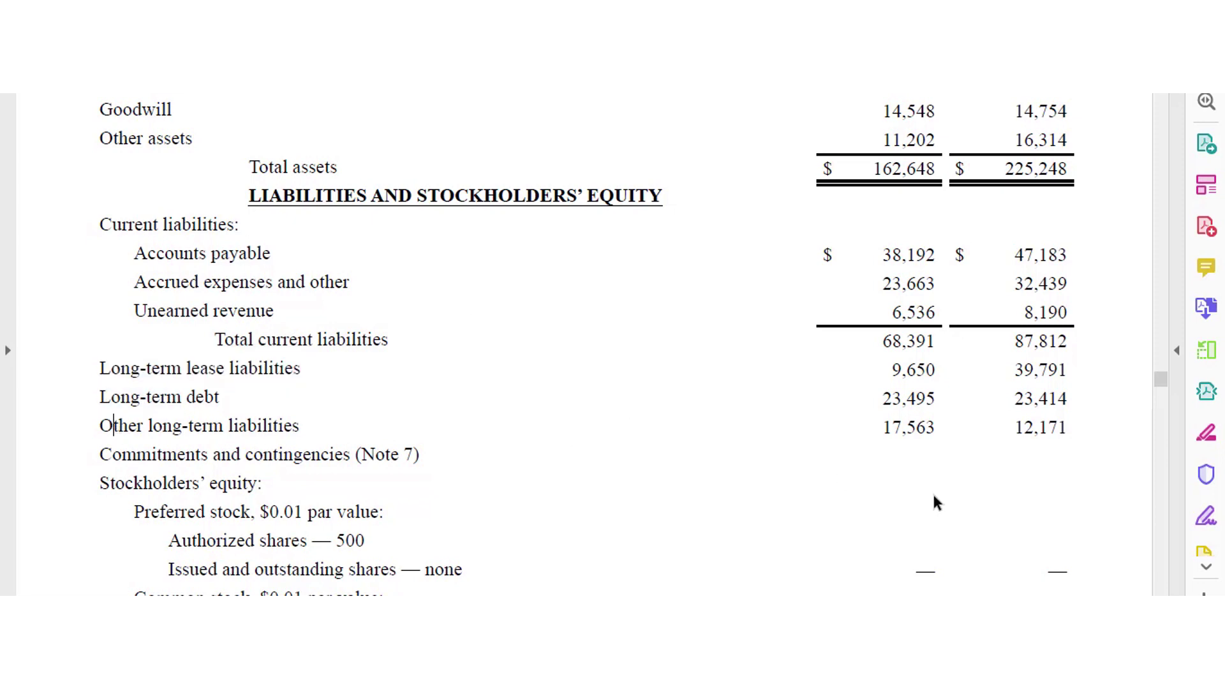
Highlight treasury stock, preferred stock and retained earnings (19,625 and 31,220) in the equity section
{"action": "scroll", "coordinate": [586, 345], "scroll_direction": "down", "scroll_amount": 3}
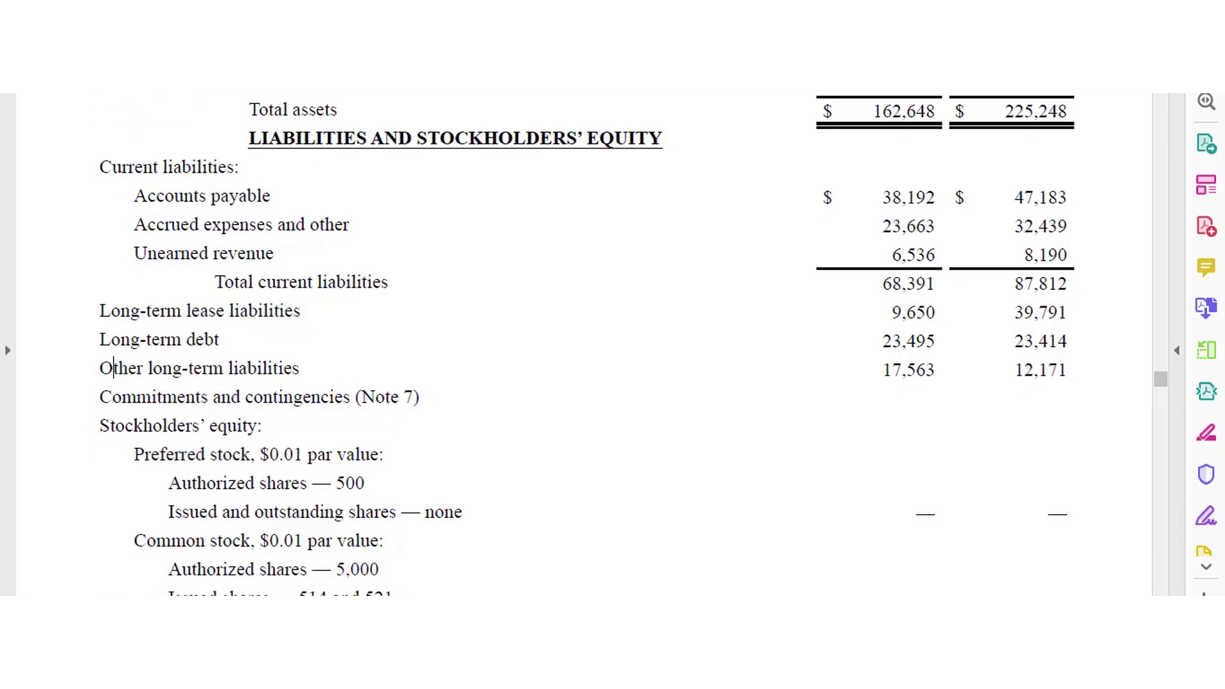
{"action": "scroll", "coordinate": [587, 344], "scroll_direction": "down", "scroll_amount": 6}
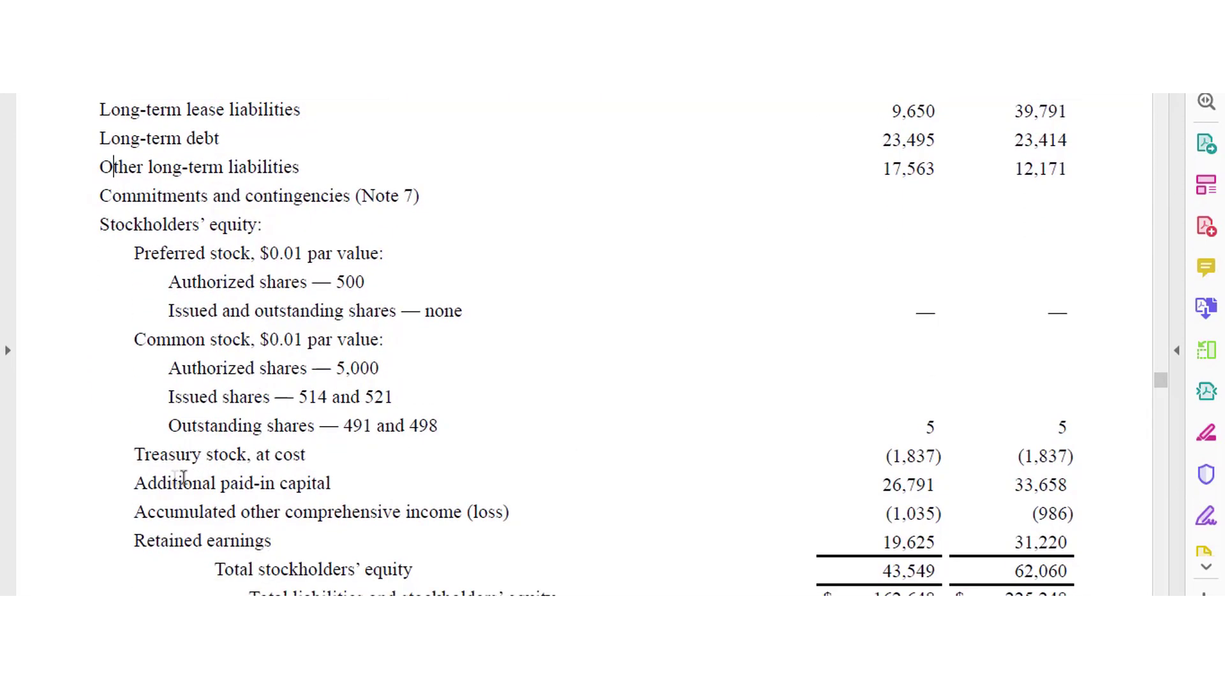
{"action": "mouse_move", "coordinate": [148, 455]}
{"action": "left_mouse_down"}
{"action": "mouse_move", "coordinate": [251, 455]}
{"action": "mouse_move", "coordinate": [243, 448]}
{"action": "left_mouse_up"}
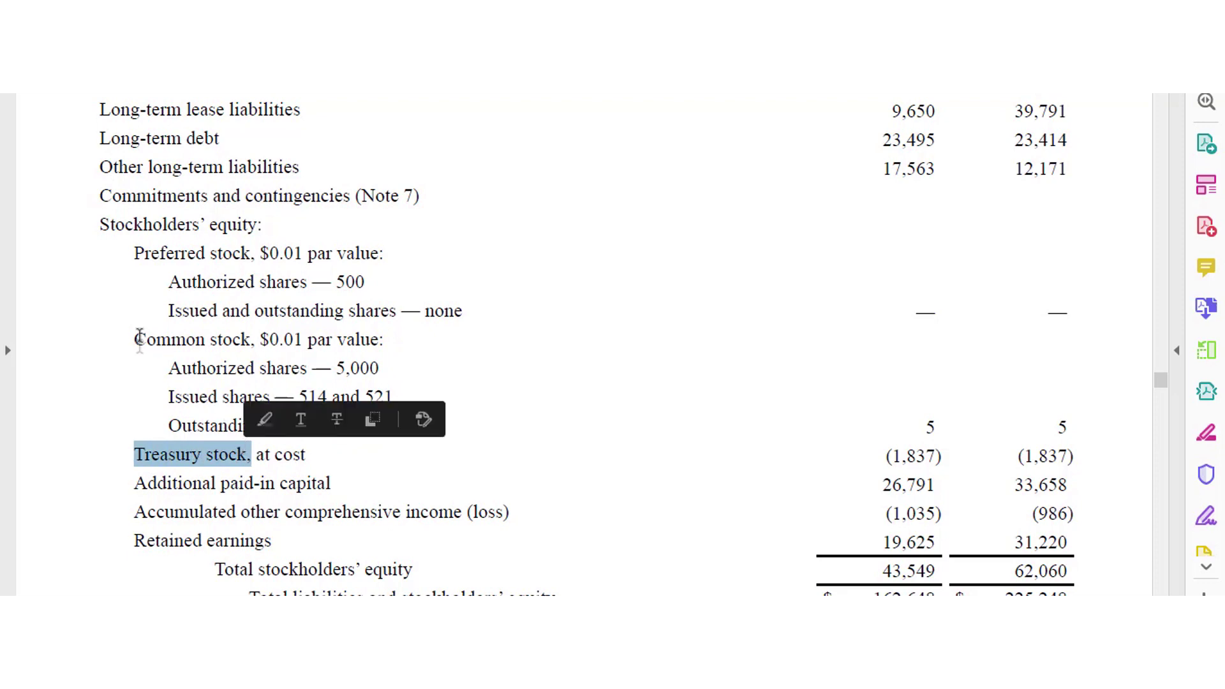
{"action": "left_click_drag", "start_coordinate": [150, 254], "coordinate": [196, 254]}
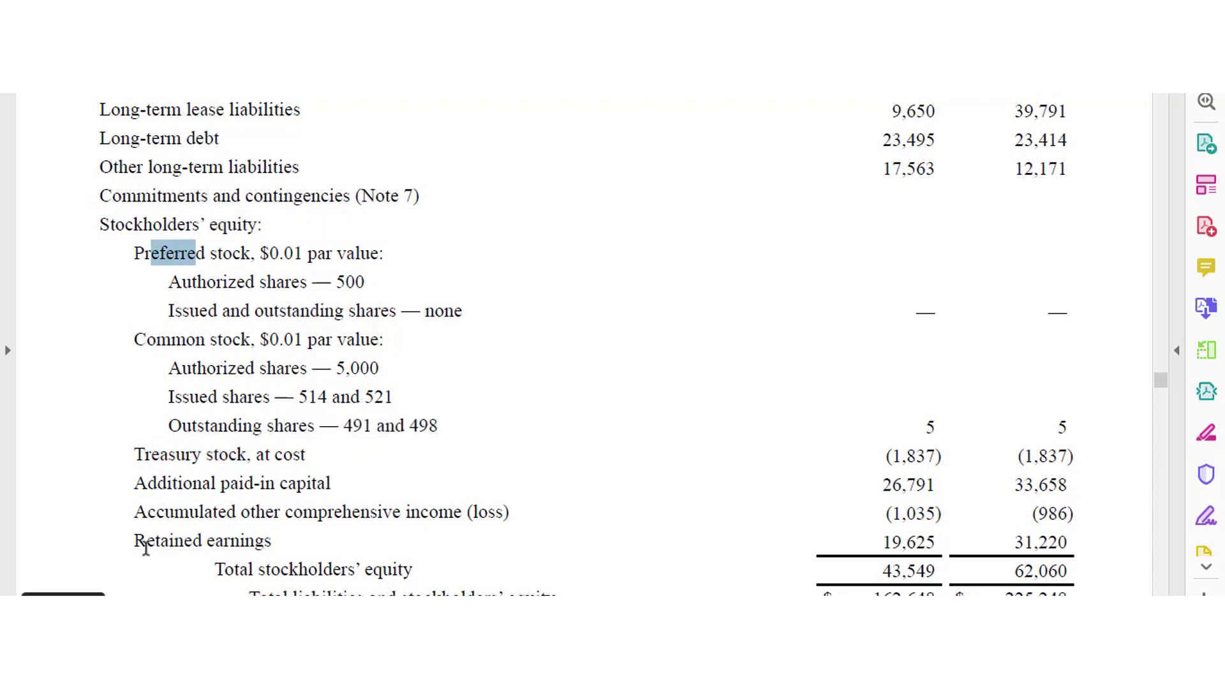
{"action": "left_click_drag", "start_coordinate": [146, 549], "coordinate": [326, 568]}
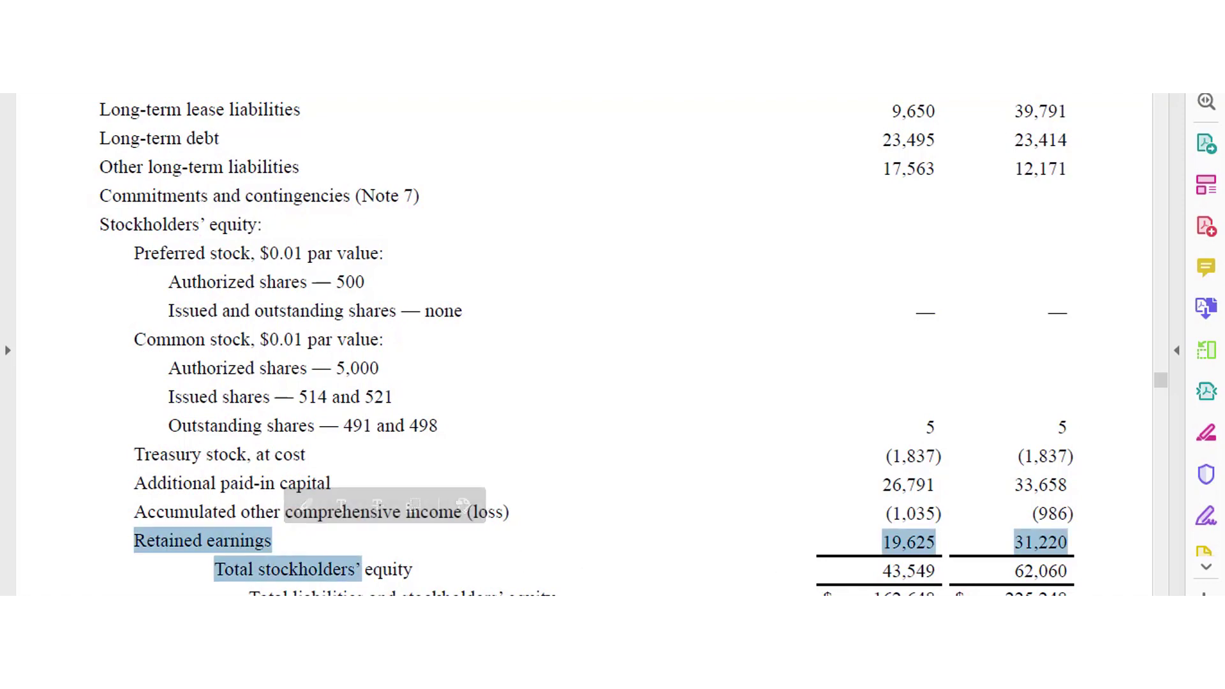
{"action": "scroll", "coordinate": [638, 345], "scroll_direction": "down", "scroll_amount": 3}
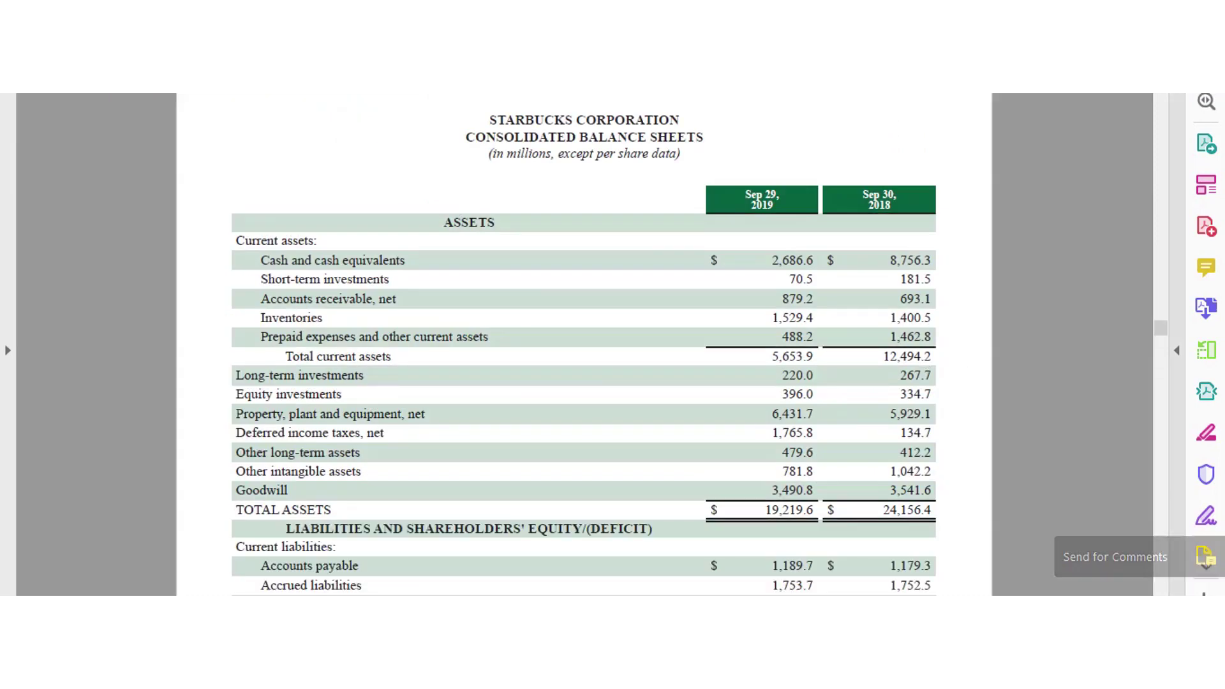
{"action": "scroll", "coordinate": [584, 344], "scroll_direction": "down", "scroll_amount": 1}
{"action": "scroll", "coordinate": [584, 345], "scroll_direction": "down", "scroll_amount": 2}
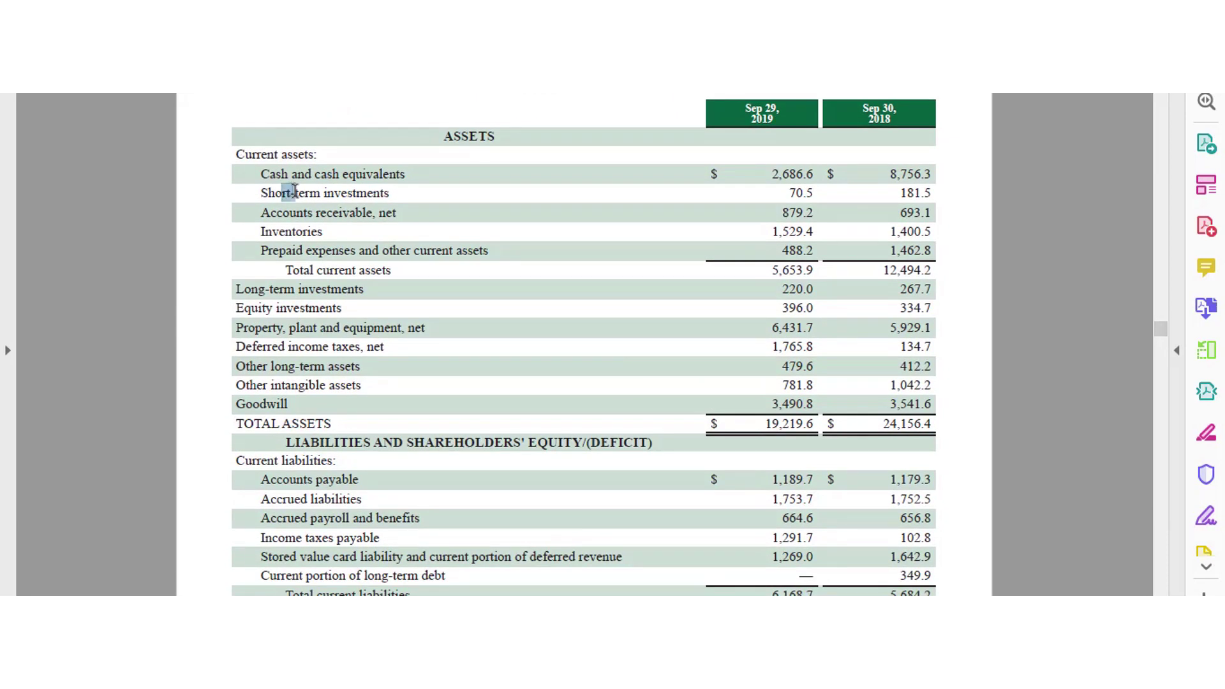
{"action": "left_click", "coordinate": [289, 204]}
{"action": "left_click_drag", "start_coordinate": [274, 249], "coordinate": [295, 248]}
{"action": "left_click", "coordinate": [343, 250]}
{"action": "left_click_drag", "start_coordinate": [244, 307], "coordinate": [332, 308]}
{"action": "left_click_drag", "start_coordinate": [263, 326], "coordinate": [262, 403]}
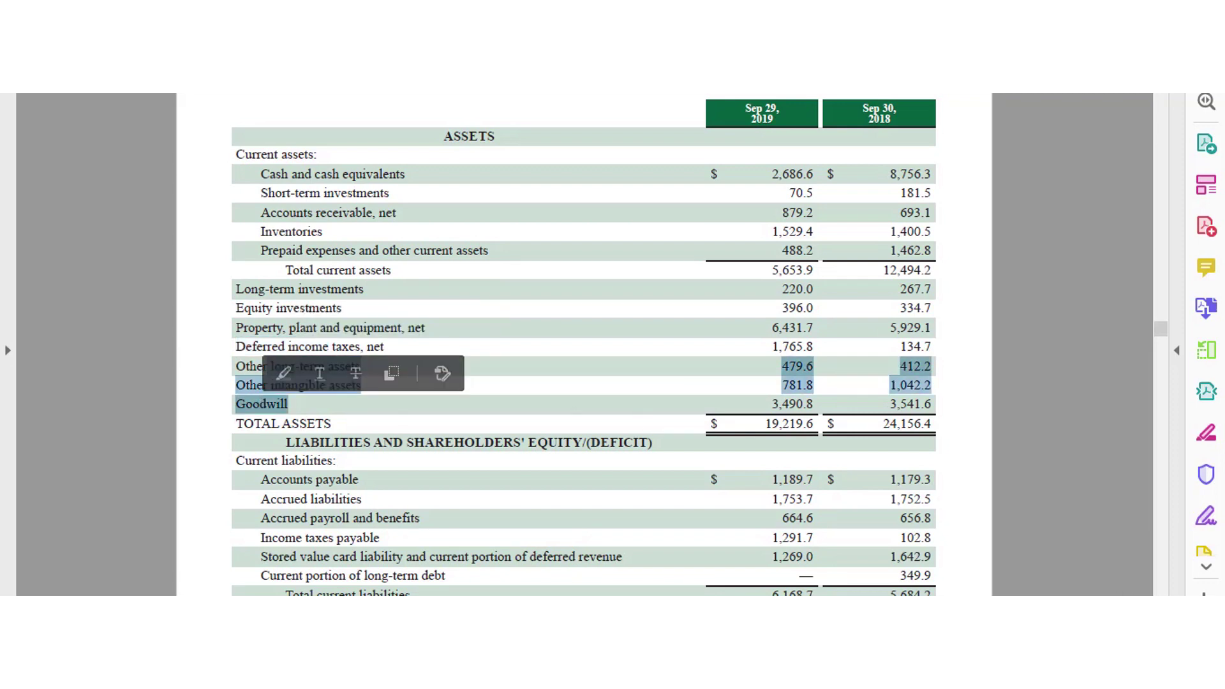
{"action": "scroll", "coordinate": [1159, 328], "scroll_direction": "down", "scroll_amount": 2}
Highlight Starbucks' current liabilities, accrued payroll, deferred revenue, additional paid-in capital and retained earnings lines
{"action": "scroll", "coordinate": [584, 345], "scroll_direction": "down", "scroll_amount": 5}
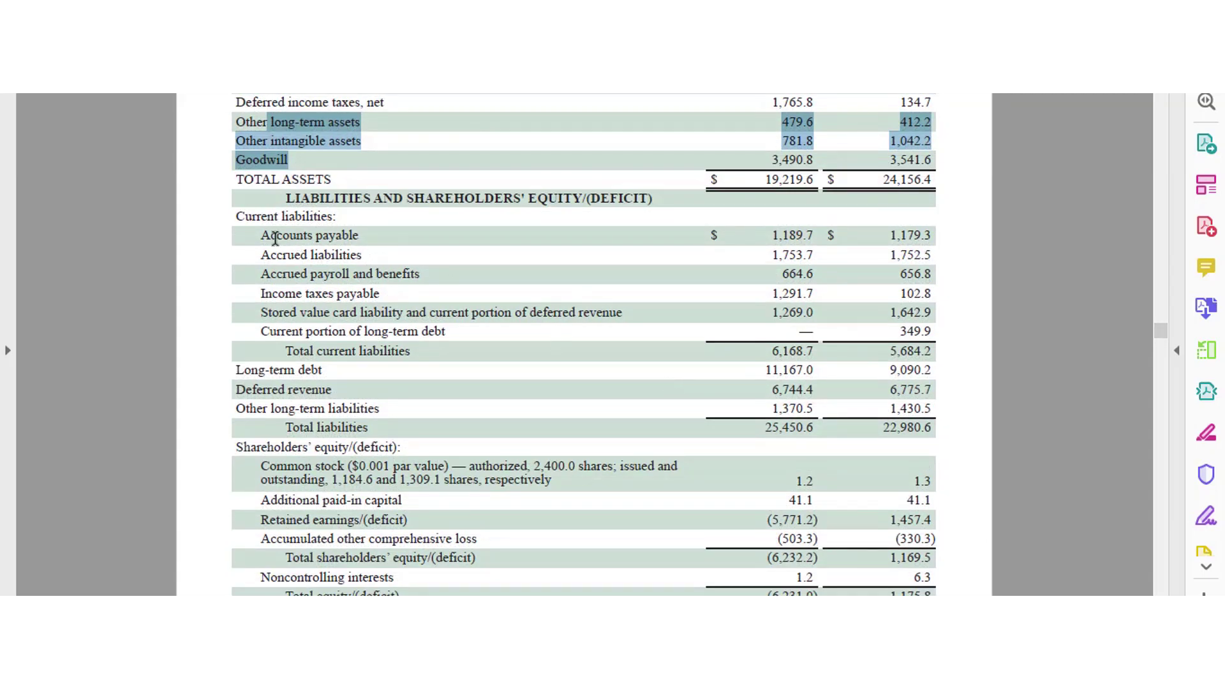
{"action": "left_click_drag", "start_coordinate": [275, 238], "coordinate": [301, 311]}
{"action": "left_click", "coordinate": [297, 328]}
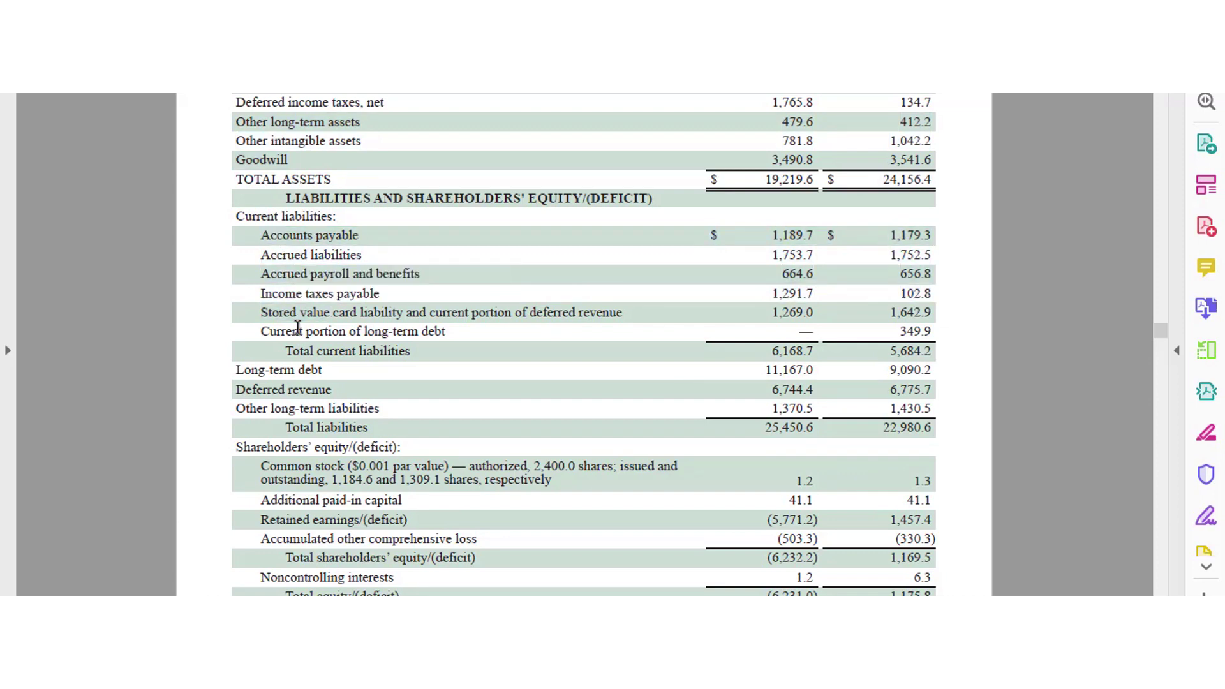
{"action": "mouse_move", "coordinate": [272, 279]}
{"action": "left_mouse_down"}
{"action": "mouse_move", "coordinate": [420, 278]}
{"action": "mouse_move", "coordinate": [384, 280]}
{"action": "left_mouse_up"}
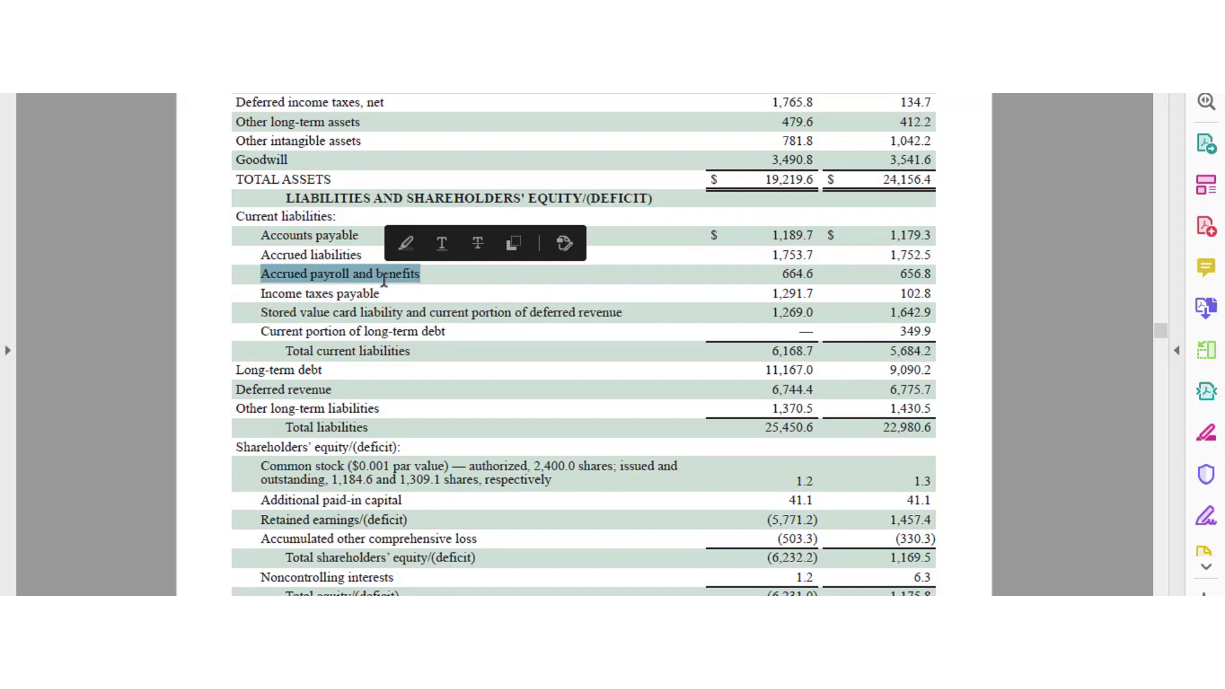
{"action": "left_click", "coordinate": [384, 286]}
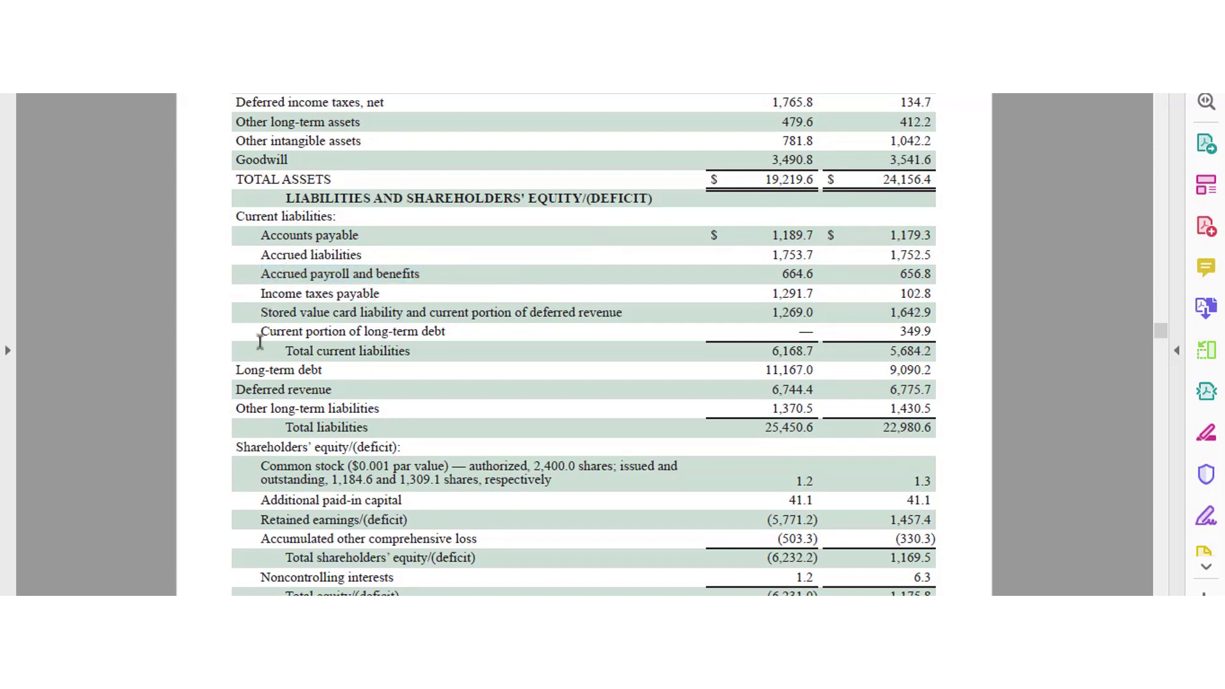
{"action": "left_click_drag", "start_coordinate": [253, 367], "coordinate": [329, 386]}
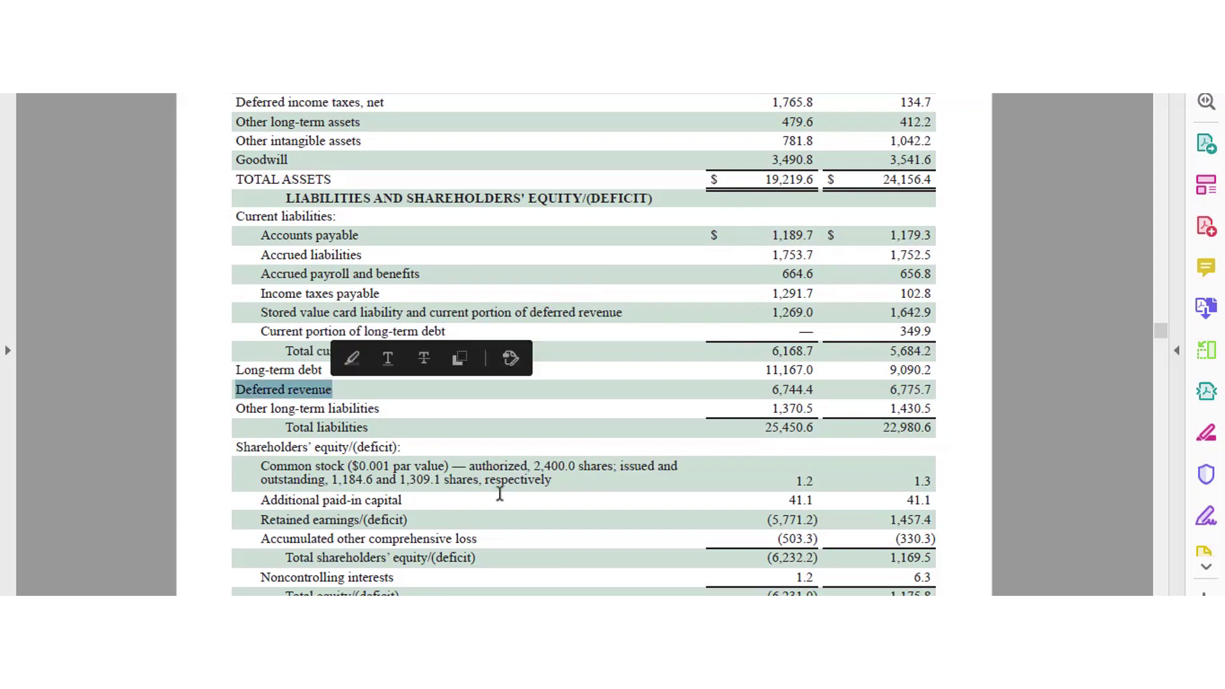
{"action": "scroll", "coordinate": [499, 493], "scroll_direction": "down", "scroll_amount": 3}
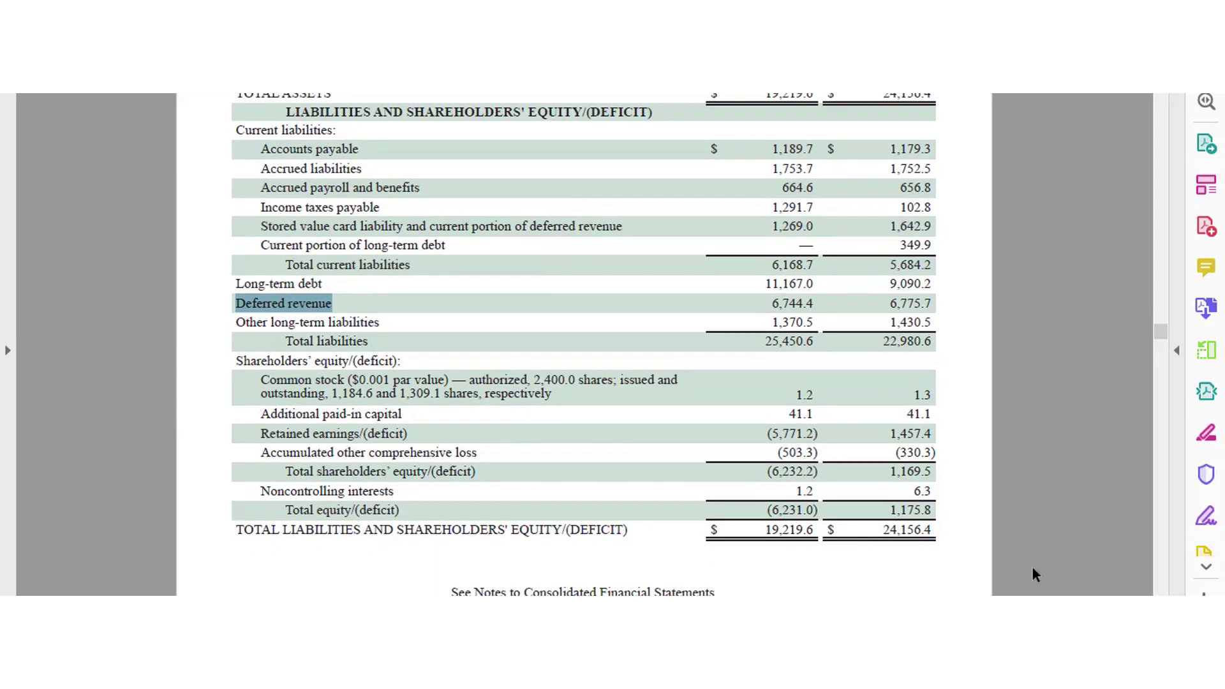
{"action": "left_click_drag", "start_coordinate": [261, 413], "coordinate": [381, 433]}
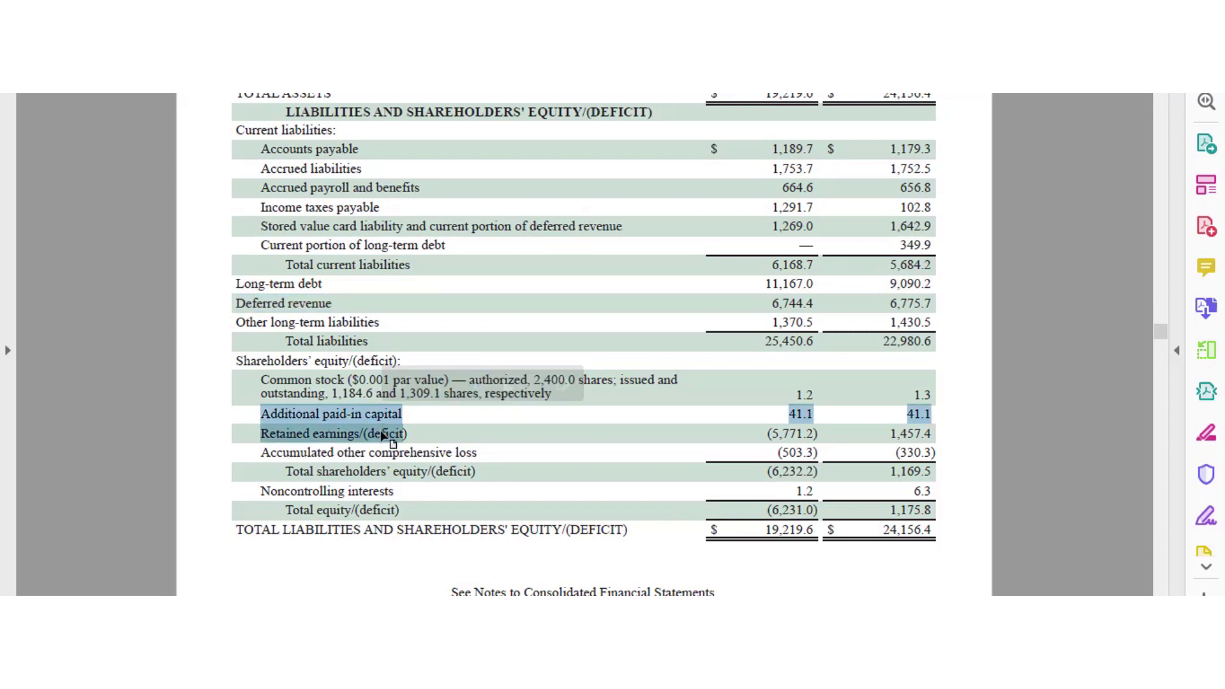